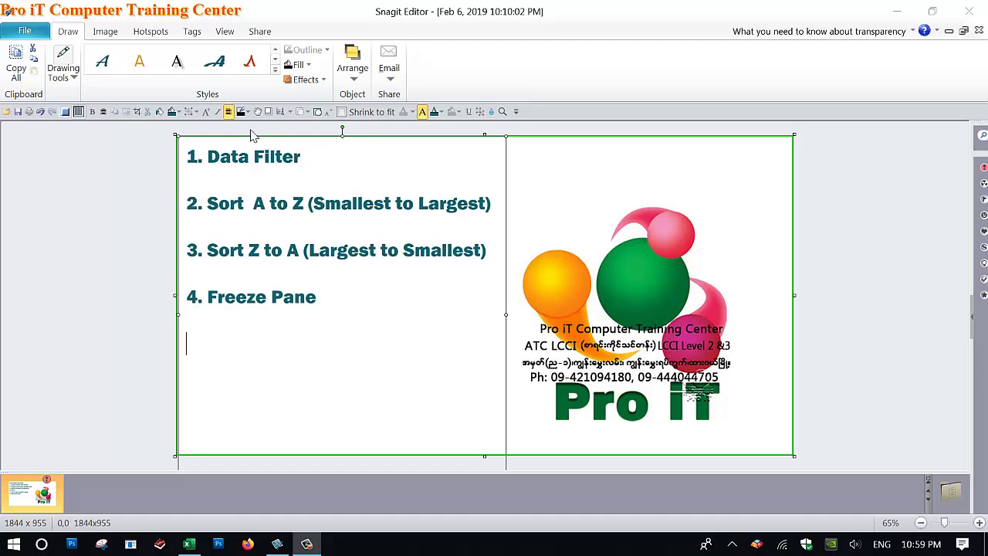
Switch from Snagit Editor to the Excel workbook 'Microsoft Office Excel Basic'
{"action": "left_click", "coordinate": [190, 544]}
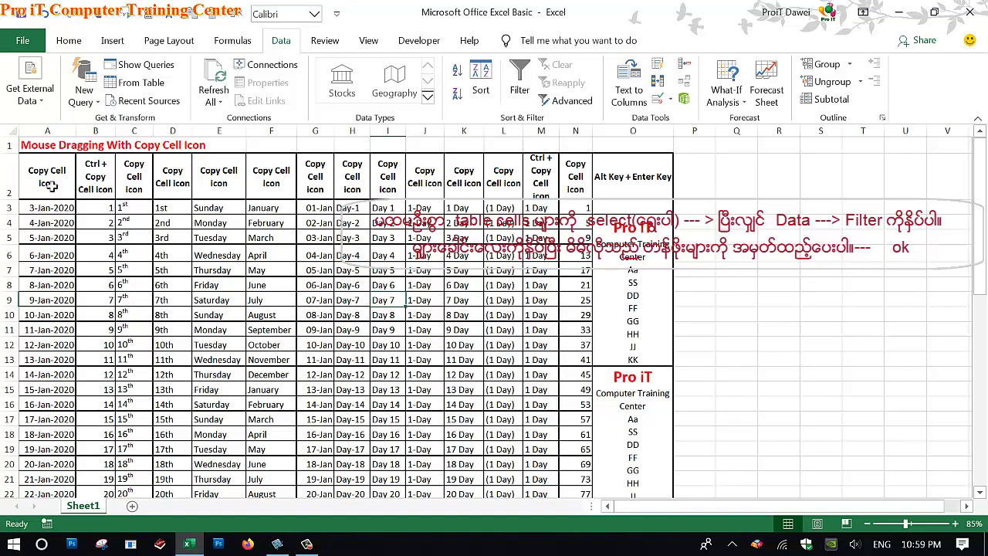
Select the table from A2 to column O and apply Filter from the Data tab
{"action": "mouse_move", "coordinate": [47, 173]}
{"action": "left_mouse_down"}
{"action": "mouse_move", "coordinate": [608, 231]}
{"action": "mouse_move", "coordinate": [604, 524]}
{"action": "mouse_move", "coordinate": [599, 403]}
{"action": "left_mouse_up"}
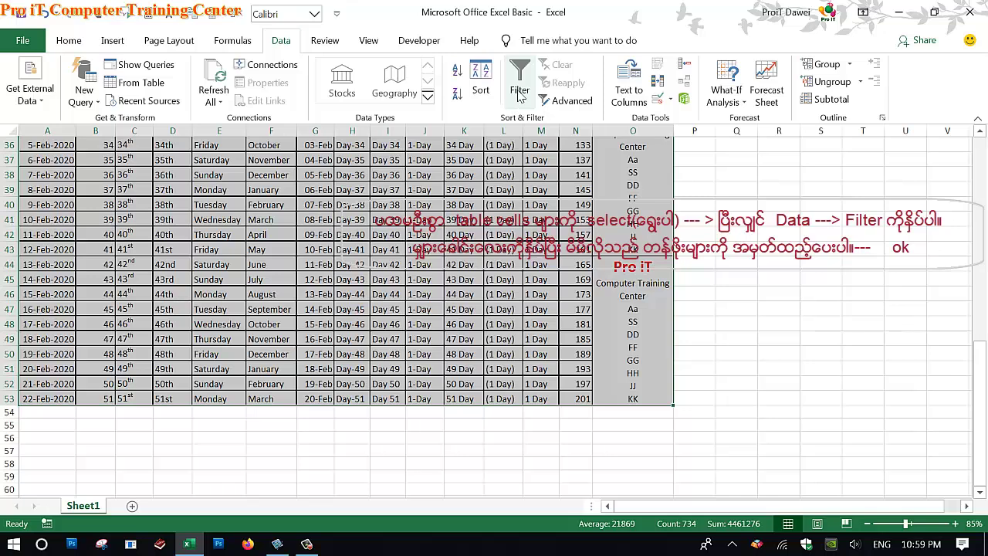
{"action": "left_click", "coordinate": [306, 41]}
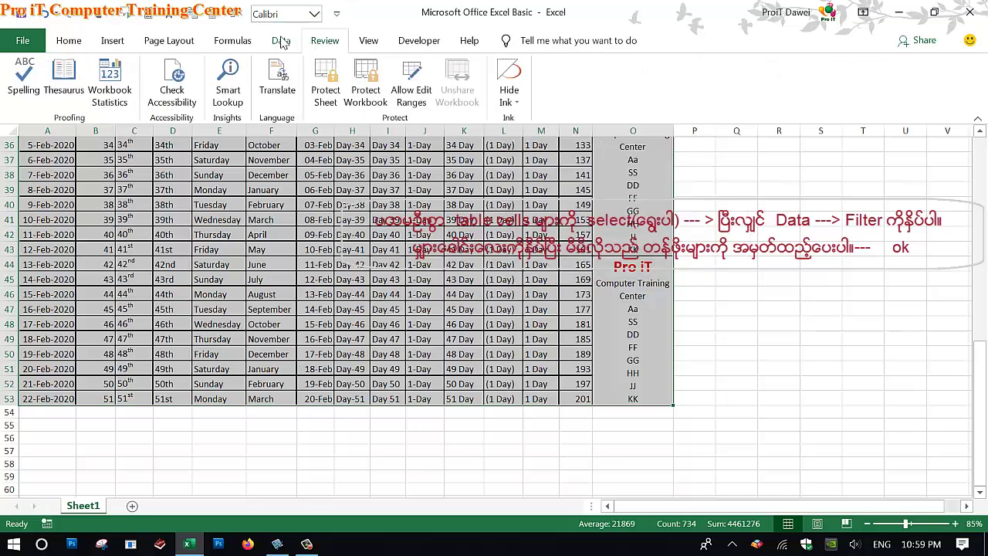
{"action": "left_click", "coordinate": [283, 42]}
{"action": "left_click", "coordinate": [521, 87]}
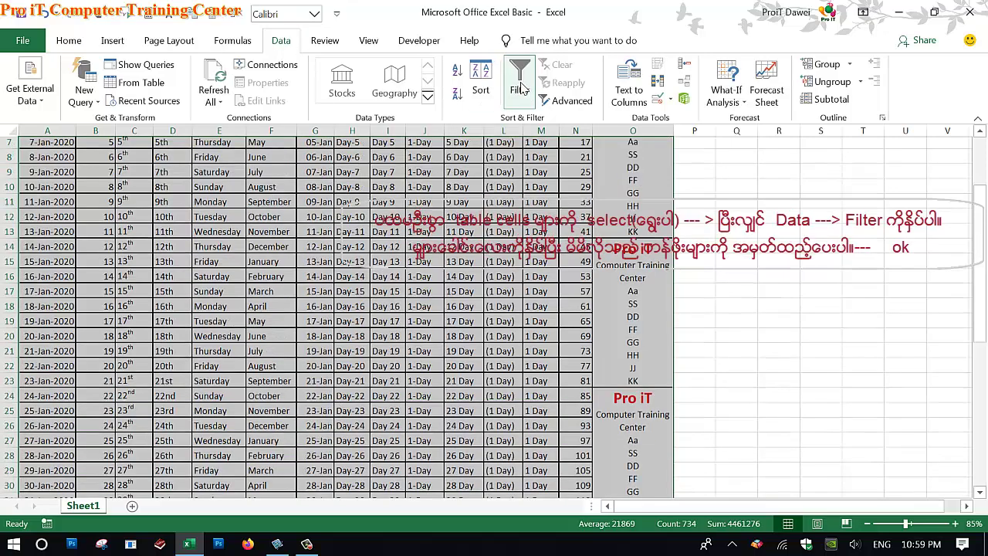
{"action": "left_click", "coordinate": [330, 252]}
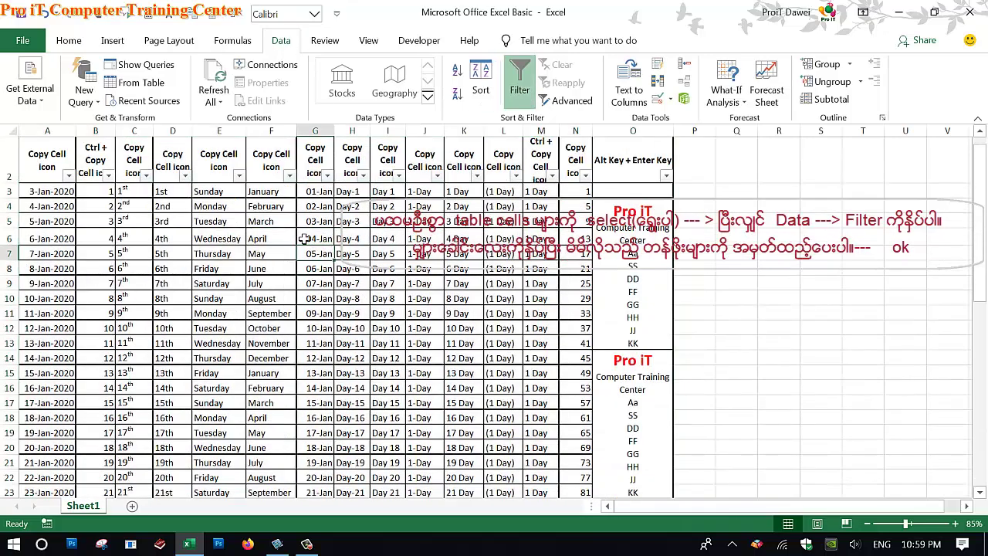
Filter column A to January 2020 dates only, leaving 29 of 51 records visible
{"action": "left_click", "coordinate": [289, 176]}
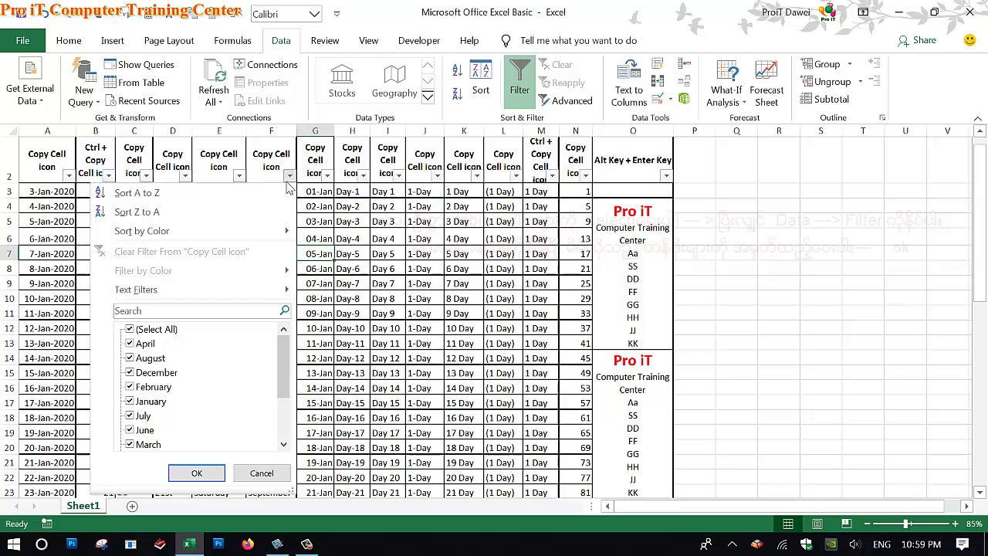
{"action": "left_click", "coordinate": [234, 178]}
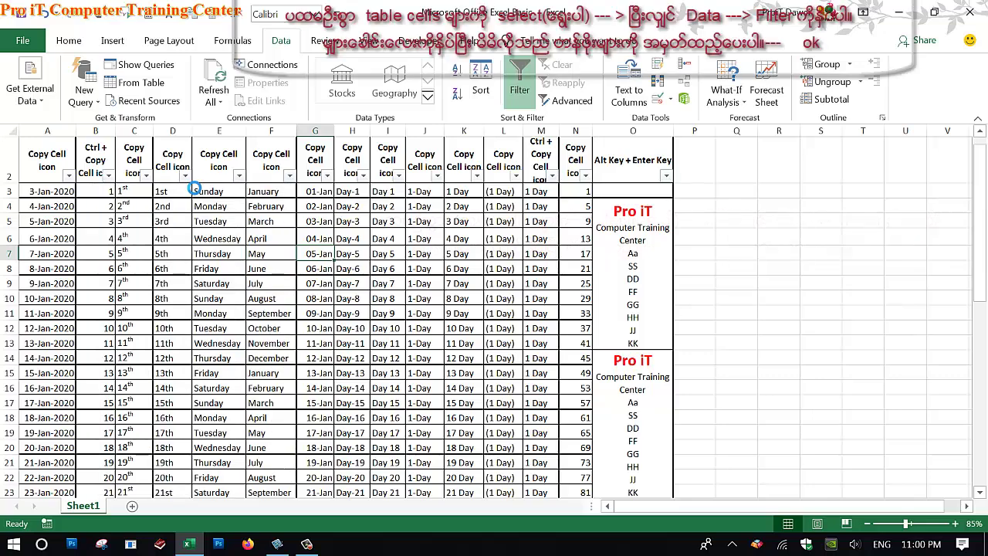
{"action": "left_click", "coordinate": [147, 175]}
{"action": "left_click", "coordinate": [146, 176]}
{"action": "left_click_drag", "start_coordinate": [83, 171], "coordinate": [46, 166]}
{"action": "left_click", "coordinate": [69, 176]}
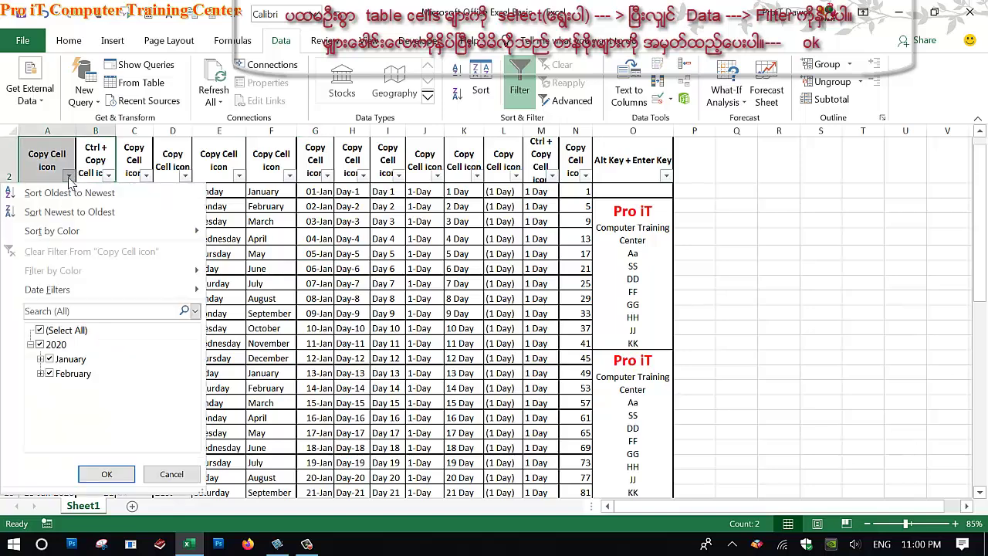
{"action": "left_click", "coordinate": [40, 330]}
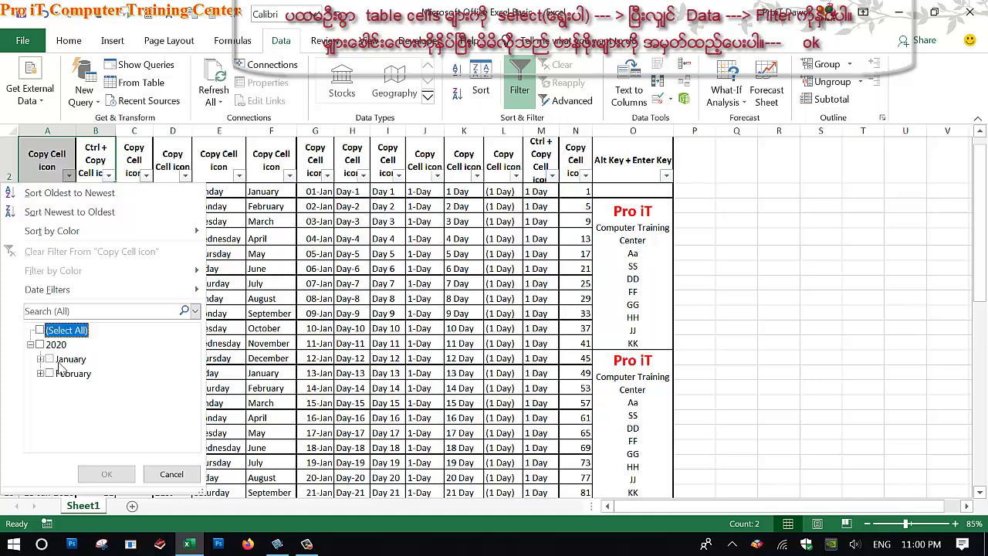
{"action": "left_click", "coordinate": [49, 360]}
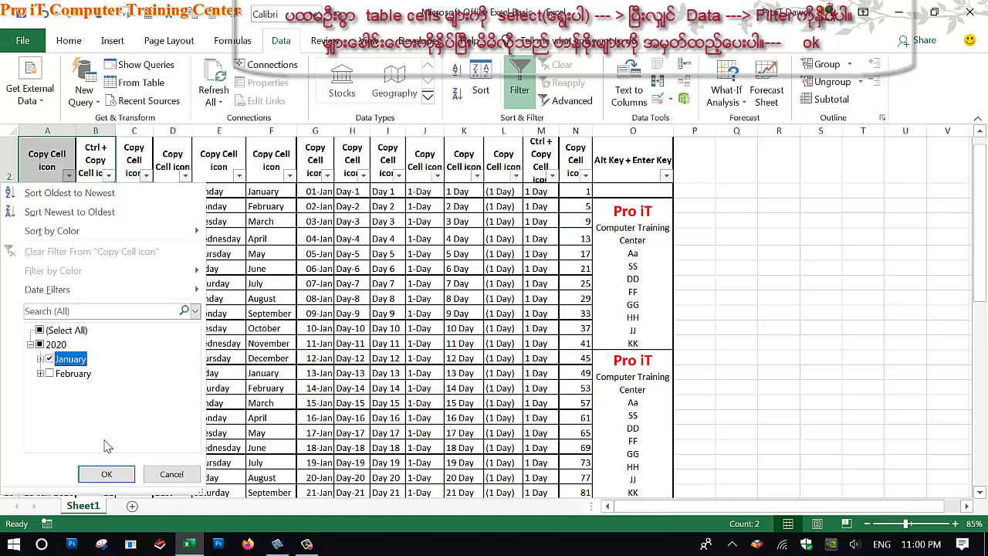
{"action": "left_click", "coordinate": [107, 474]}
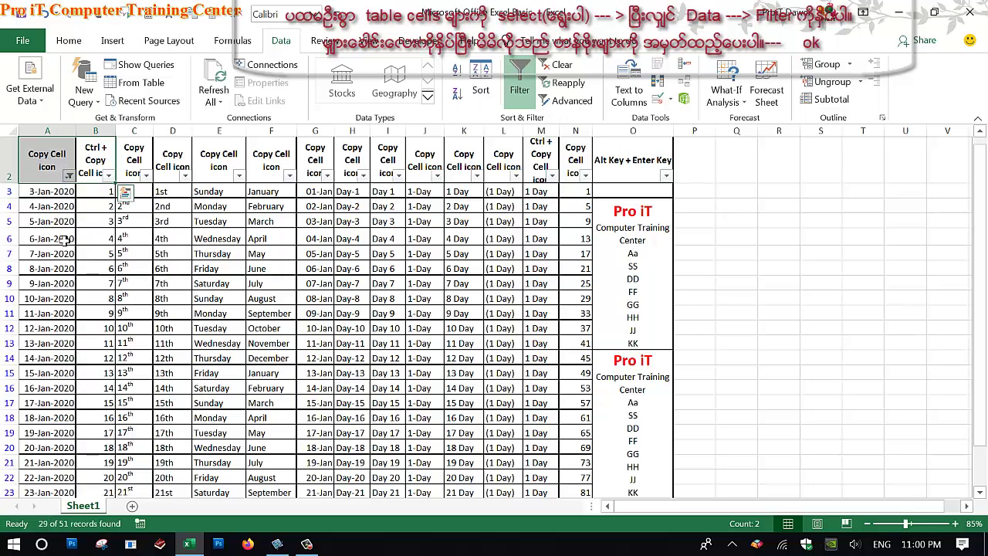
{"action": "left_click", "coordinate": [54, 346]}
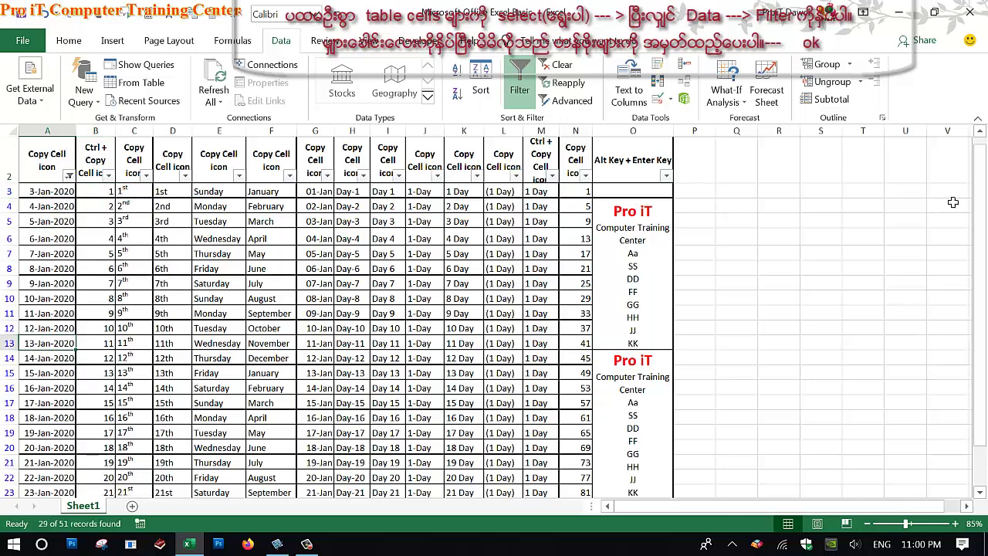
{"action": "left_click_drag", "start_coordinate": [982, 219], "coordinate": [963, 230]}
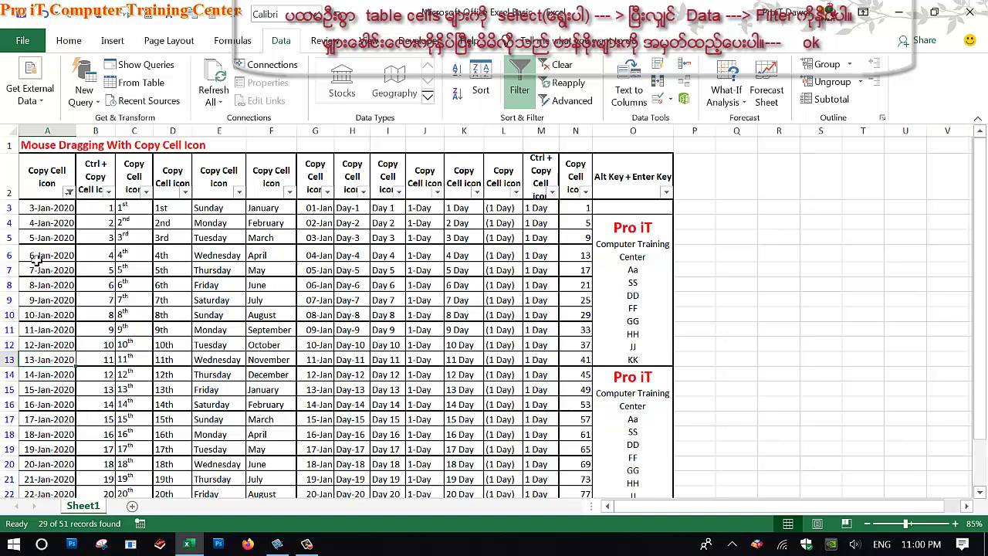
In the date filter, expand January, clear it, and tick days 03, 05, 07, 09, 11, 13
{"action": "left_click", "coordinate": [68, 192]}
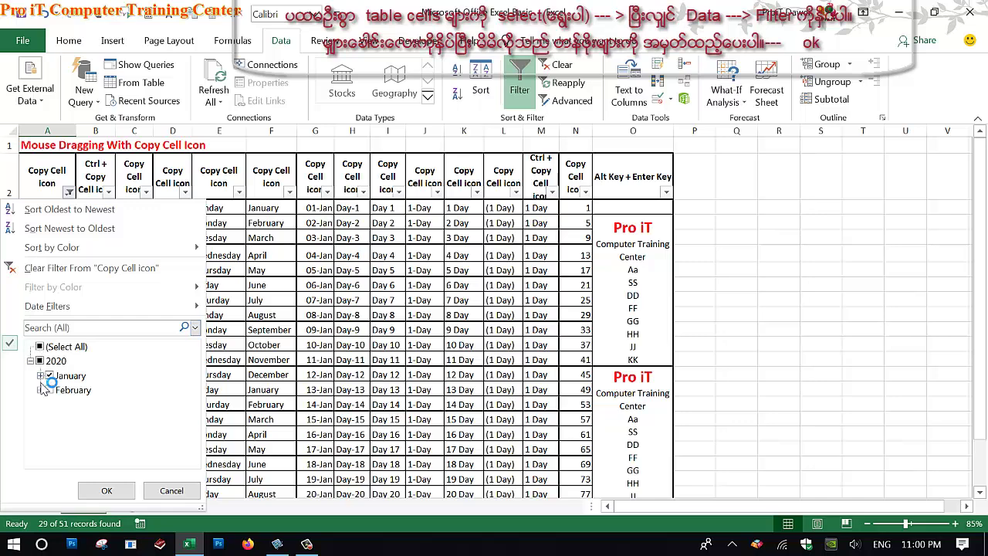
{"action": "left_click", "coordinate": [40, 375]}
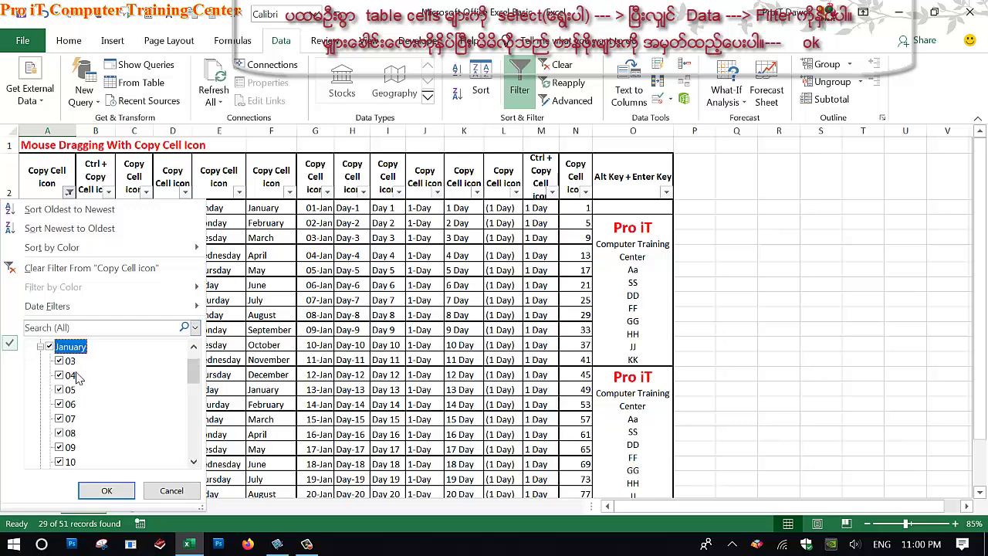
{"action": "mouse_move", "coordinate": [193, 369]}
{"action": "left_mouse_down"}
{"action": "mouse_move", "coordinate": [193, 452]}
{"action": "mouse_move", "coordinate": [193, 356]}
{"action": "left_mouse_up"}
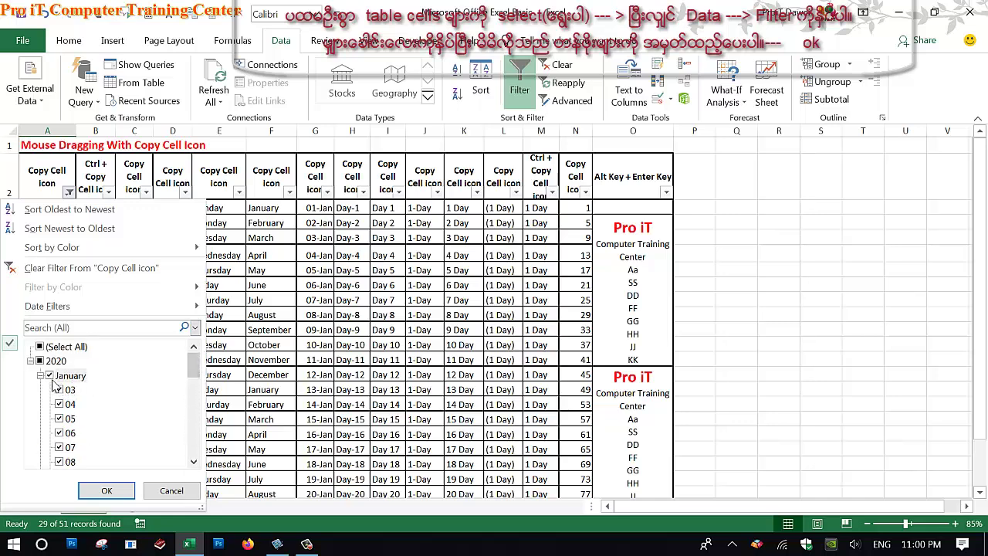
{"action": "left_click", "coordinate": [49, 376]}
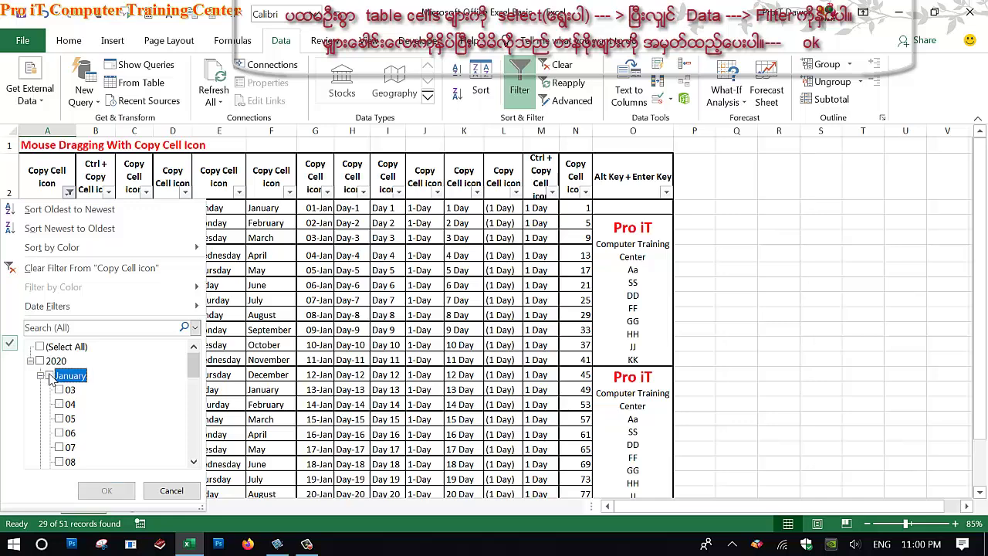
{"action": "left_click_drag", "start_coordinate": [193, 361], "coordinate": [193, 369]}
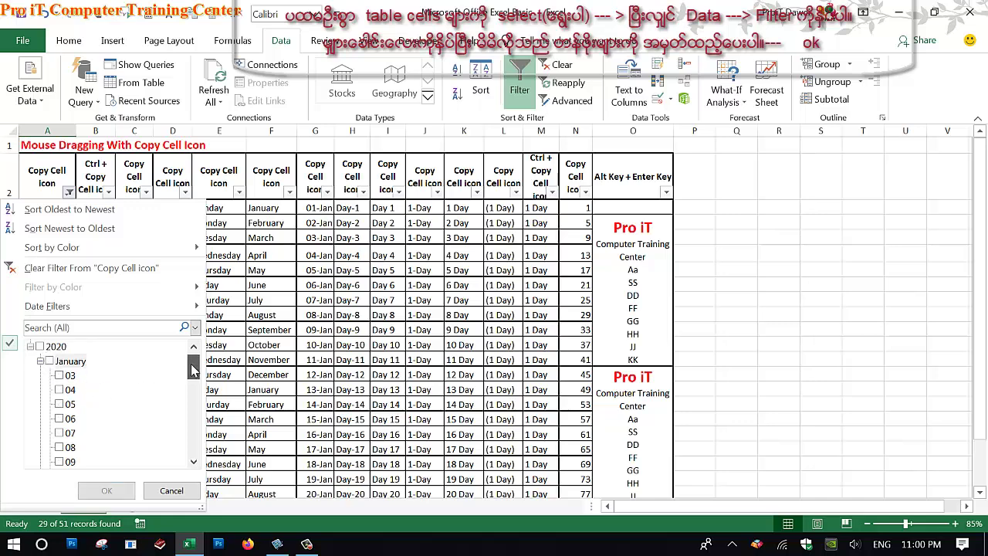
{"action": "left_click", "coordinate": [58, 375]}
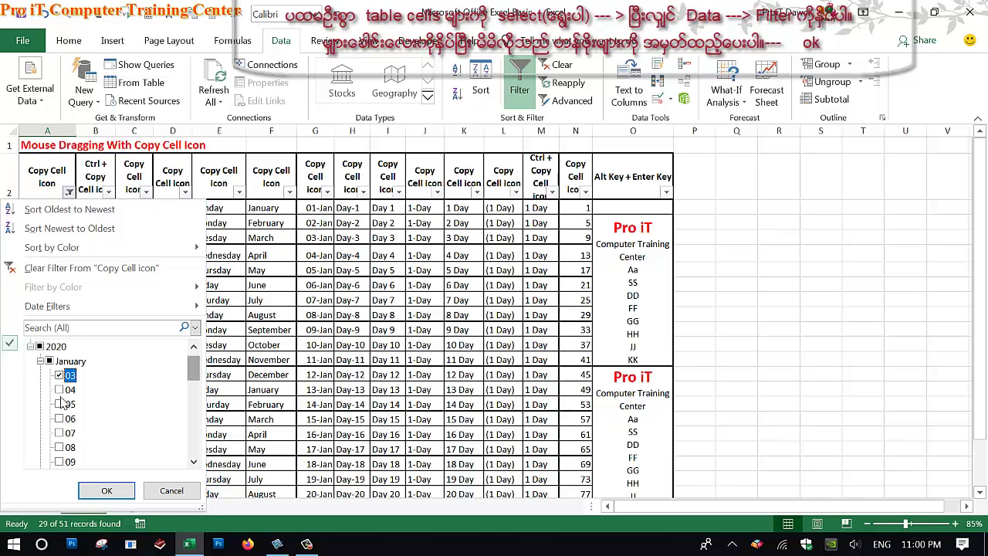
{"action": "left_click", "coordinate": [60, 404]}
{"action": "left_click", "coordinate": [58, 433]}
{"action": "left_click", "coordinate": [59, 461]}
{"action": "scroll", "coordinate": [154, 432], "scroll_direction": "down", "scroll_amount": 1}
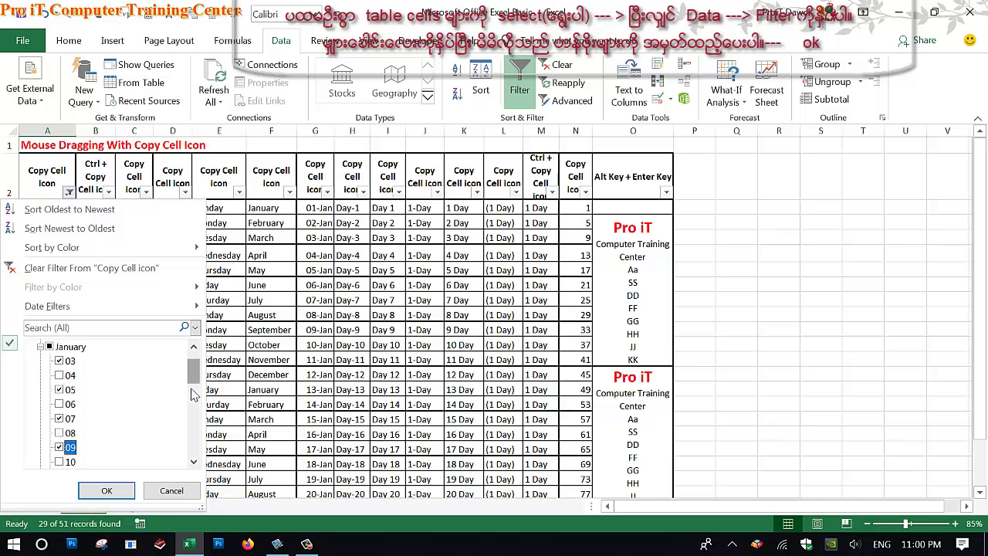
{"action": "scroll", "coordinate": [193, 390], "scroll_direction": "down", "scroll_amount": 3}
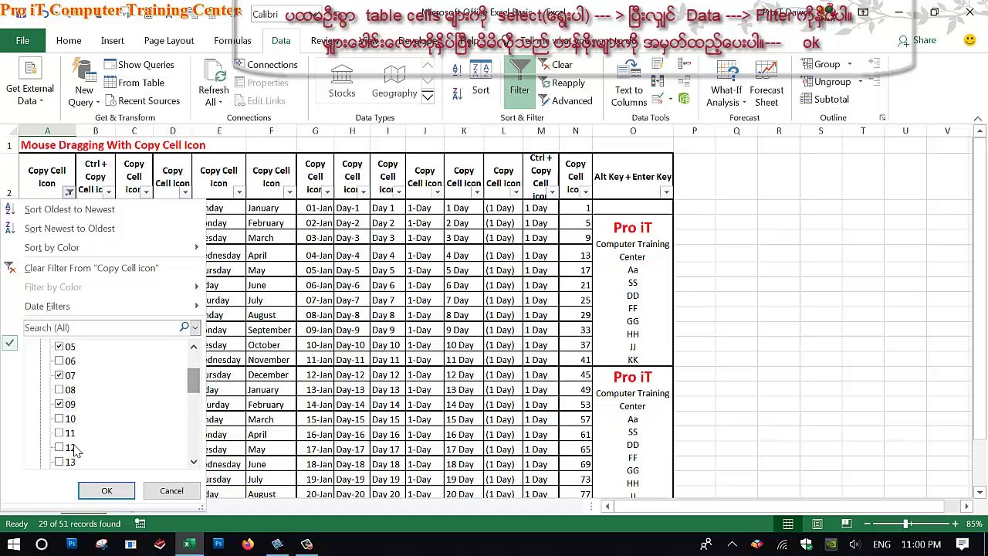
{"action": "left_click", "coordinate": [59, 432]}
{"action": "left_click", "coordinate": [59, 461]}
Tick odd January days 15 through 31 and apply, leaving 15 of 51 records
{"action": "scroll", "coordinate": [193, 386], "scroll_direction": "down", "scroll_amount": 5}
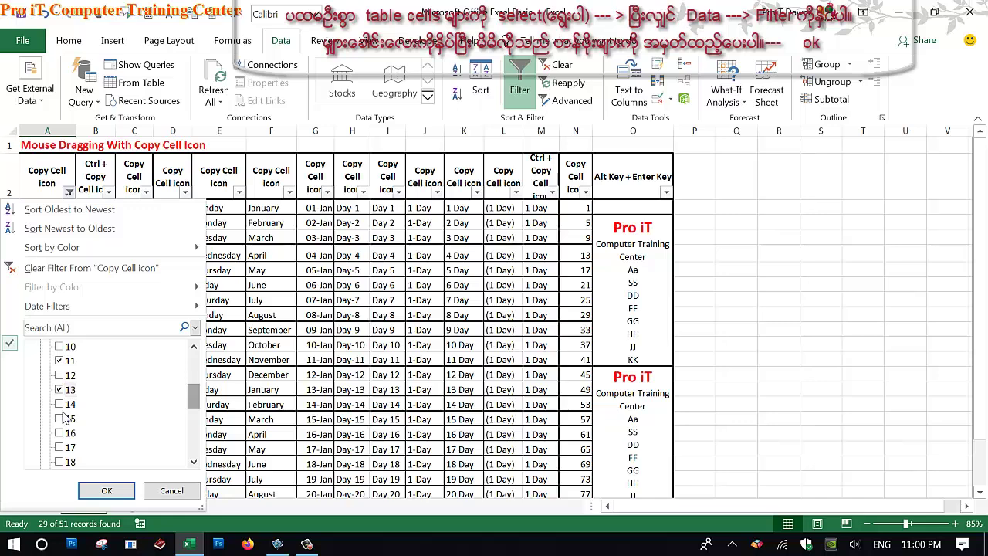
{"action": "left_click", "coordinate": [62, 420]}
{"action": "left_click", "coordinate": [59, 448]}
{"action": "scroll", "coordinate": [70, 444], "scroll_direction": "down", "scroll_amount": 4}
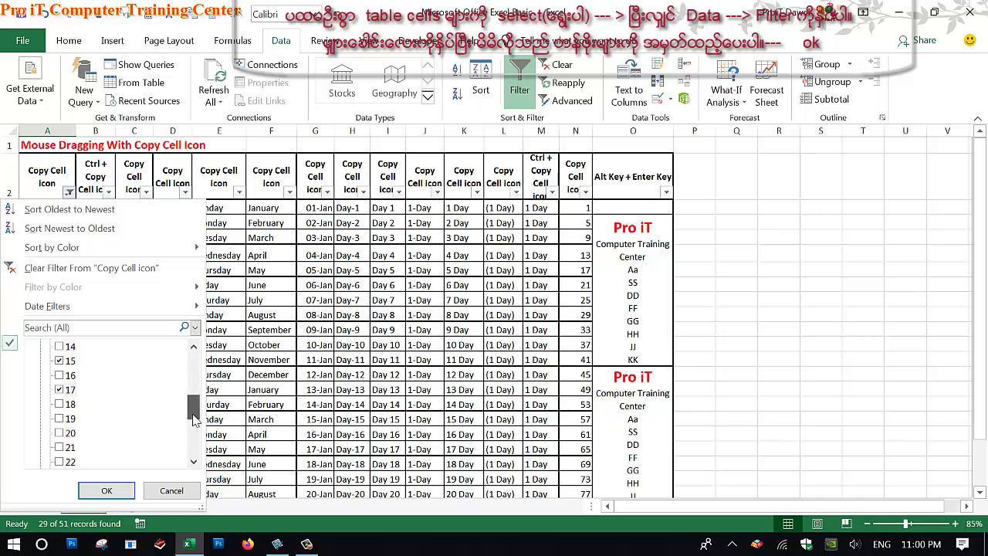
{"action": "left_click", "coordinate": [59, 418]}
{"action": "left_click", "coordinate": [60, 447]}
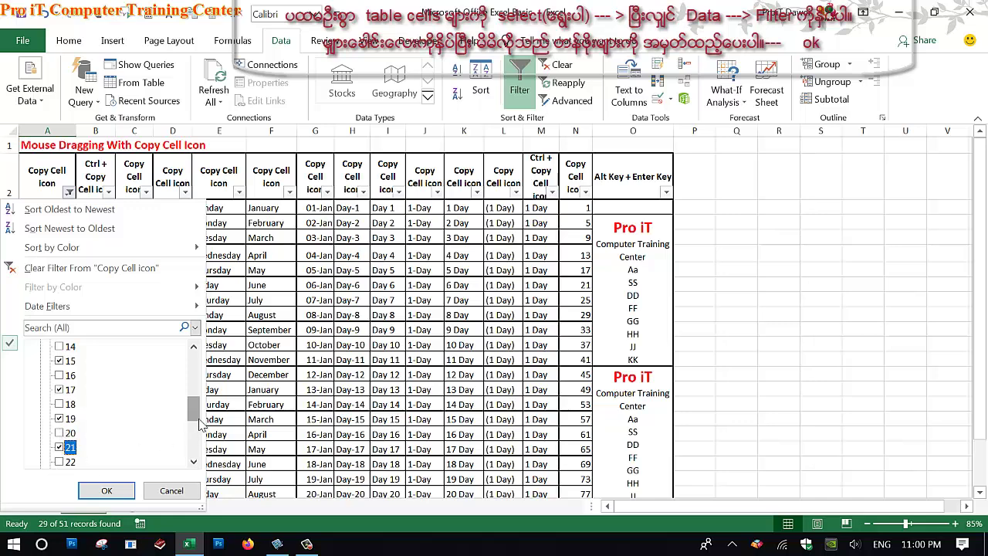
{"action": "scroll", "coordinate": [193, 416], "scroll_direction": "down", "scroll_amount": 2}
{"action": "left_click", "coordinate": [59, 448]}
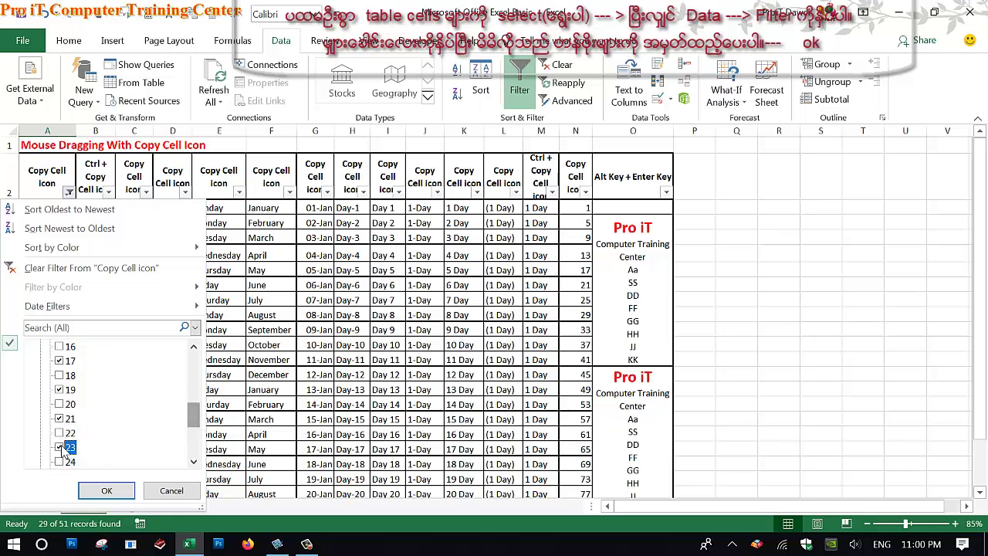
{"action": "left_click_drag", "start_coordinate": [194, 415], "coordinate": [193, 426]}
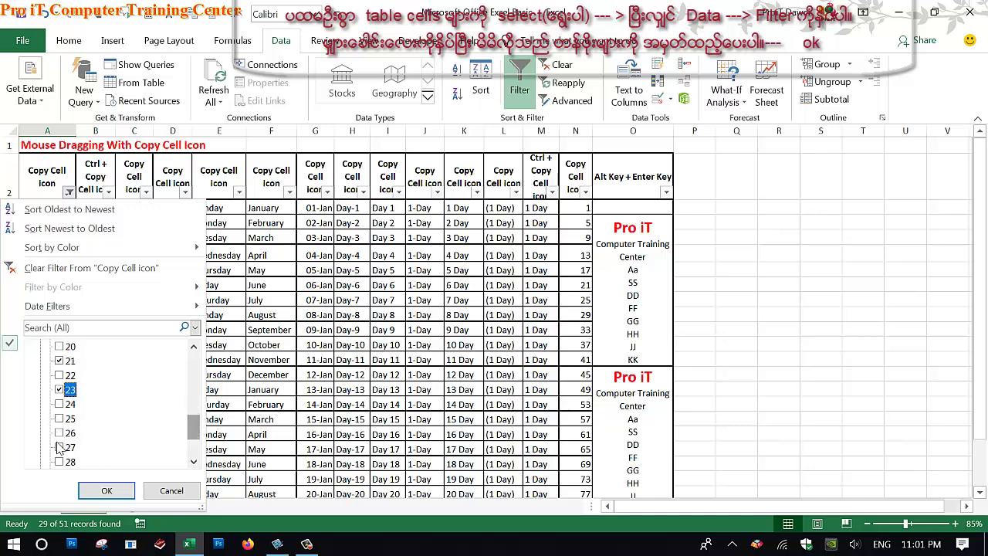
{"action": "left_click", "coordinate": [59, 418]}
{"action": "left_click", "coordinate": [59, 447]}
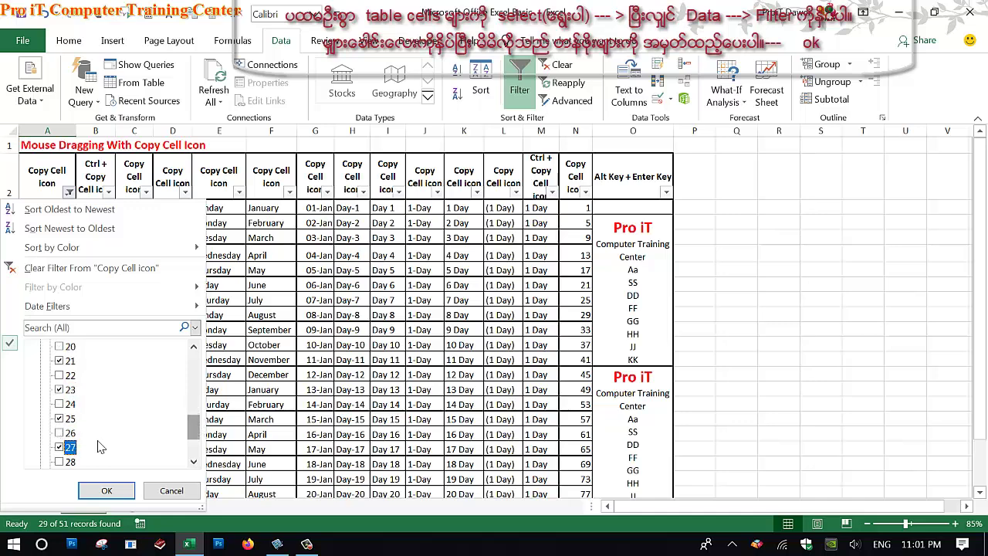
{"action": "left_click_drag", "start_coordinate": [194, 429], "coordinate": [194, 445]}
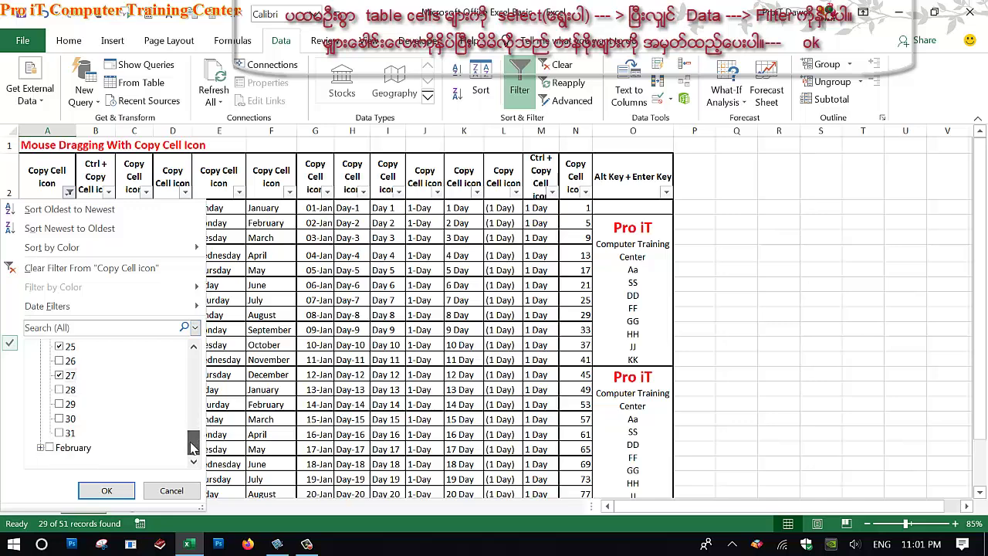
{"action": "left_click", "coordinate": [61, 406]}
{"action": "left_click", "coordinate": [59, 433]}
{"action": "left_click", "coordinate": [105, 492]}
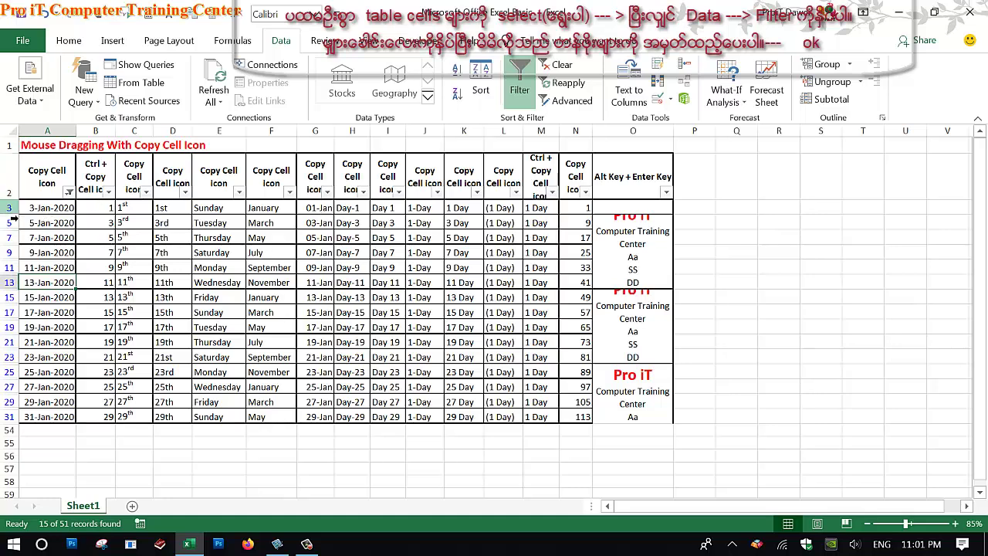
Select the filtered data rows and check the month column's filter without changing it
{"action": "left_click_drag", "start_coordinate": [9, 207], "coordinate": [11, 420]}
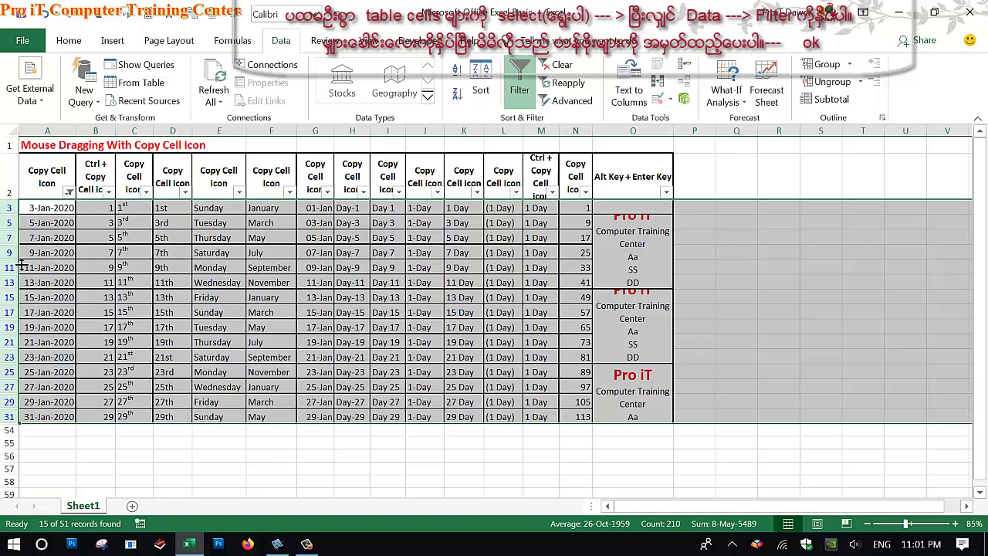
{"action": "left_click_drag", "start_coordinate": [22, 297], "coordinate": [43, 307]}
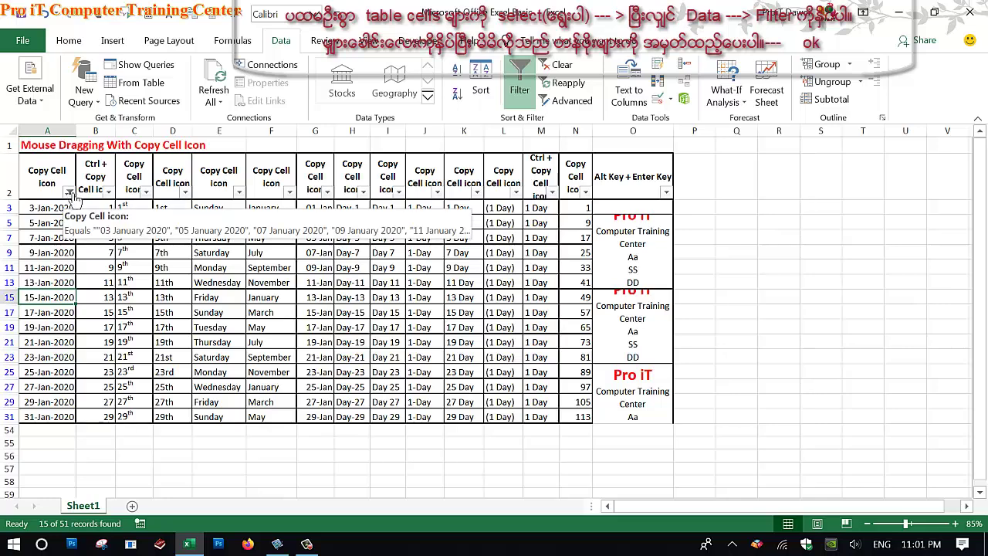
{"action": "left_click", "coordinate": [188, 286]}
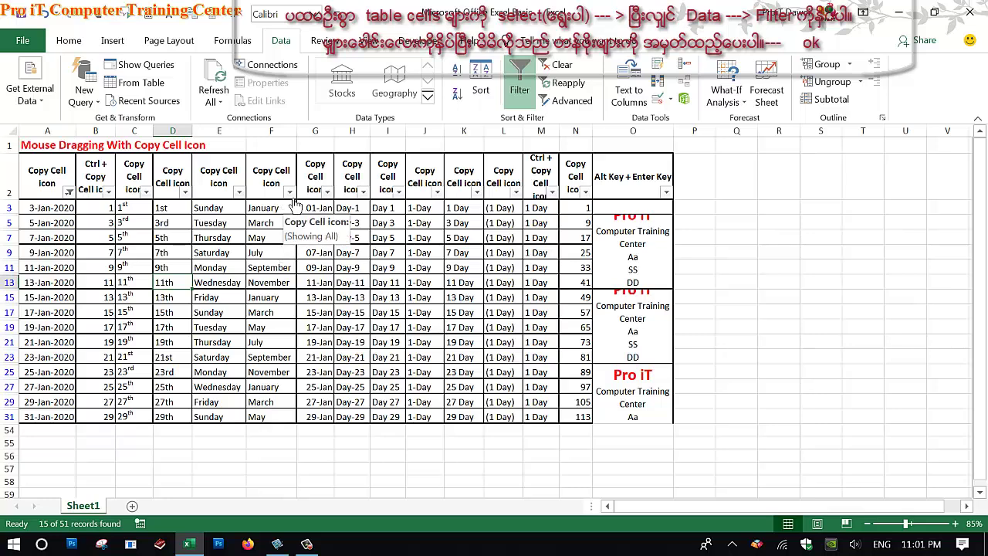
{"action": "left_click", "coordinate": [291, 192]}
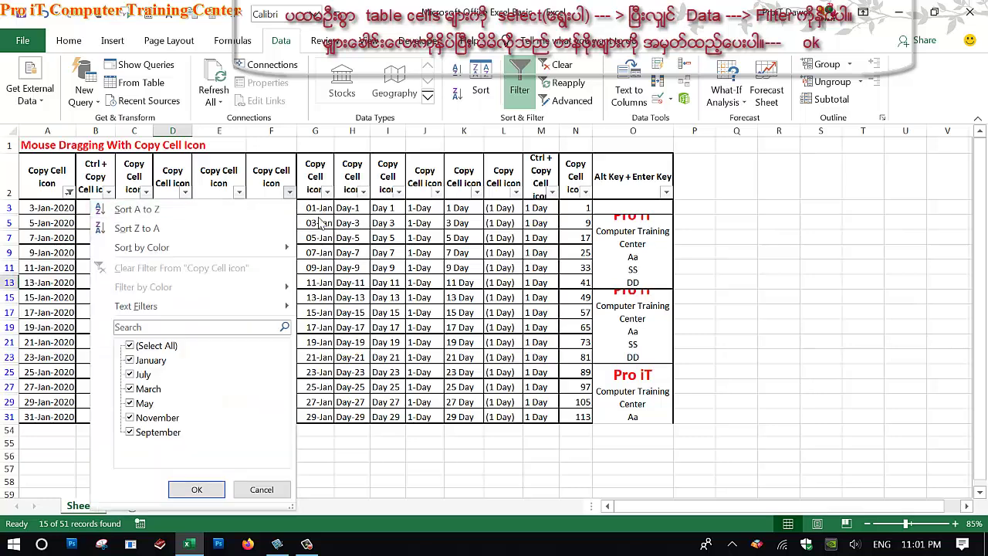
{"action": "left_click", "coordinate": [323, 223]}
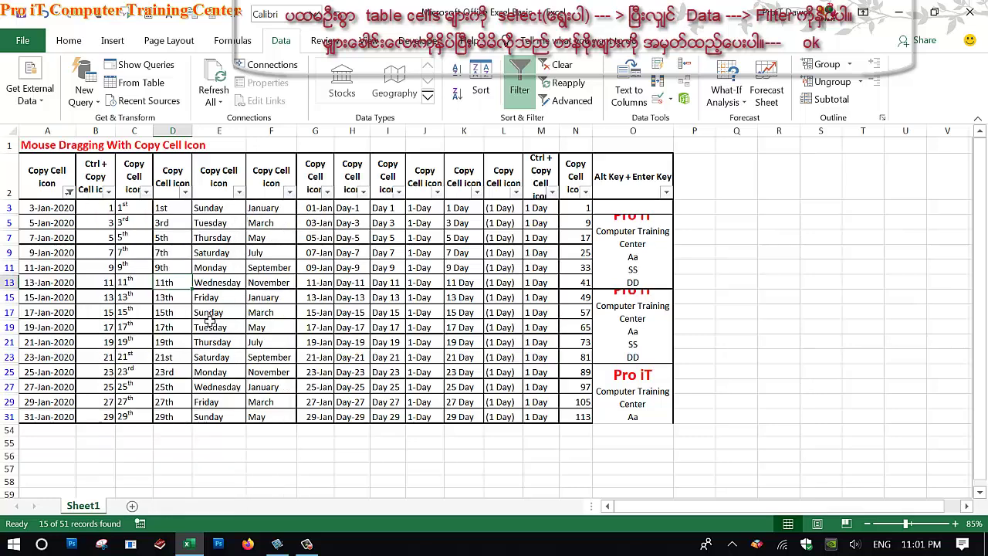
Filter the weekday column to Monday through Friday, leaving 10 of 51 records
{"action": "left_click", "coordinate": [239, 192]}
{"action": "left_click", "coordinate": [81, 347]}
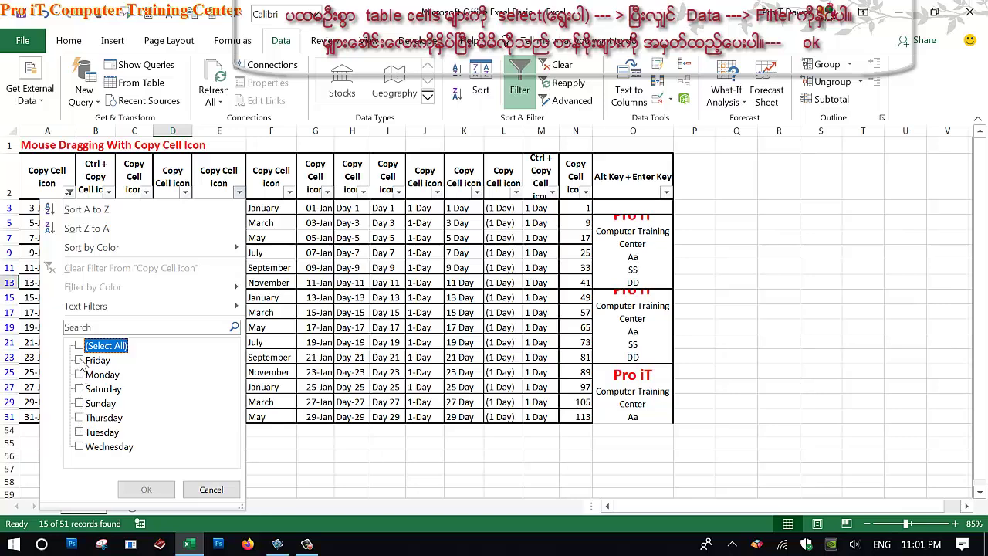
{"action": "left_click", "coordinate": [79, 360]}
{"action": "left_click", "coordinate": [79, 375]}
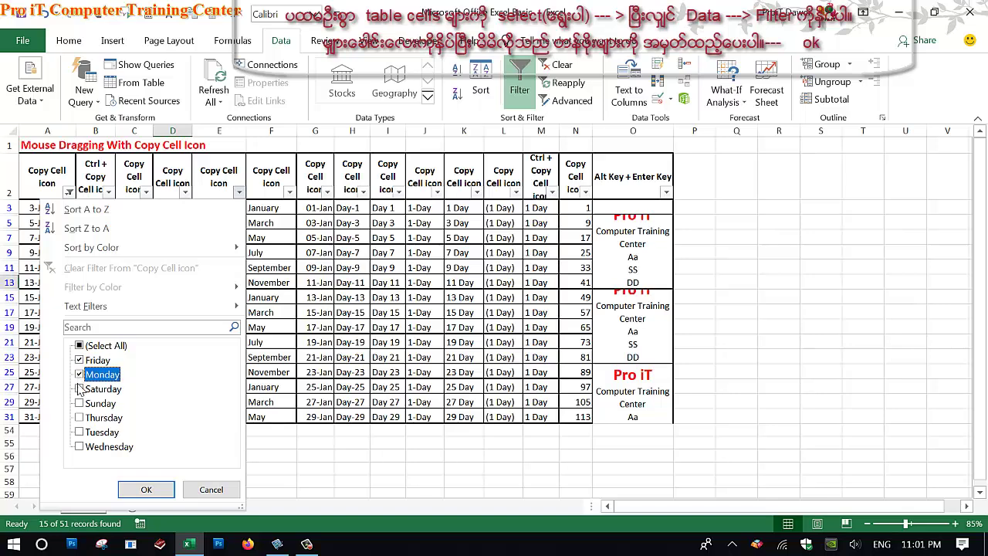
{"action": "left_click", "coordinate": [79, 418]}
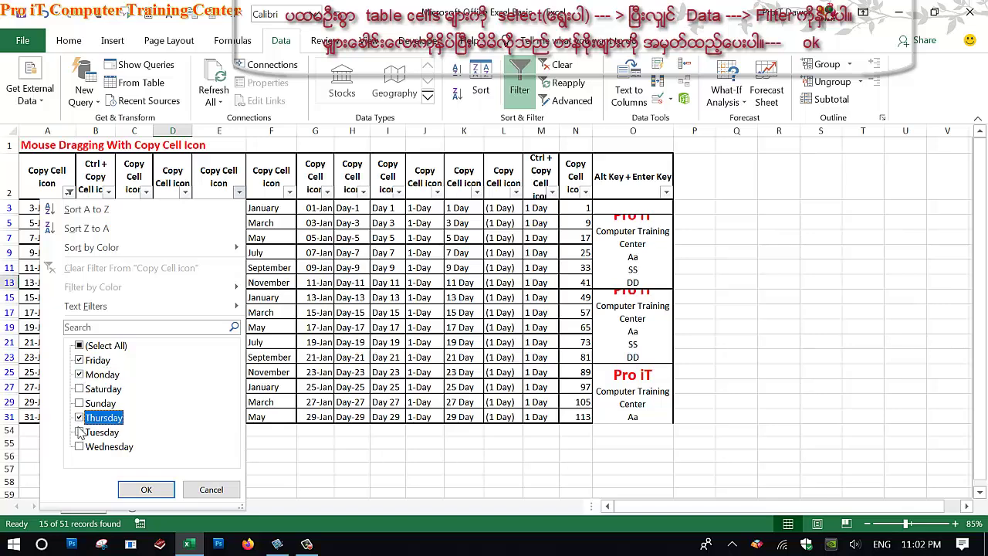
{"action": "left_click", "coordinate": [79, 432]}
{"action": "left_click", "coordinate": [80, 446]}
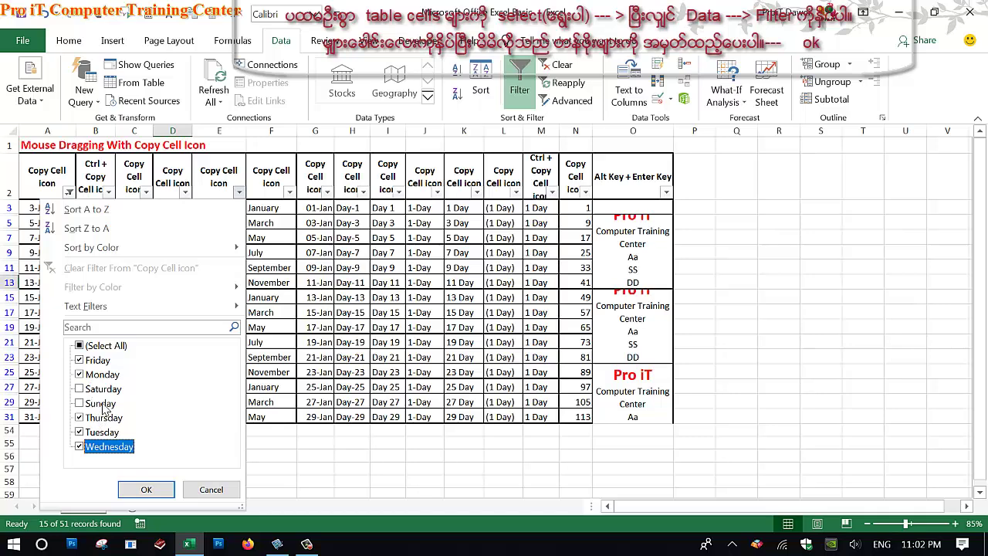
{"action": "left_click", "coordinate": [140, 489]}
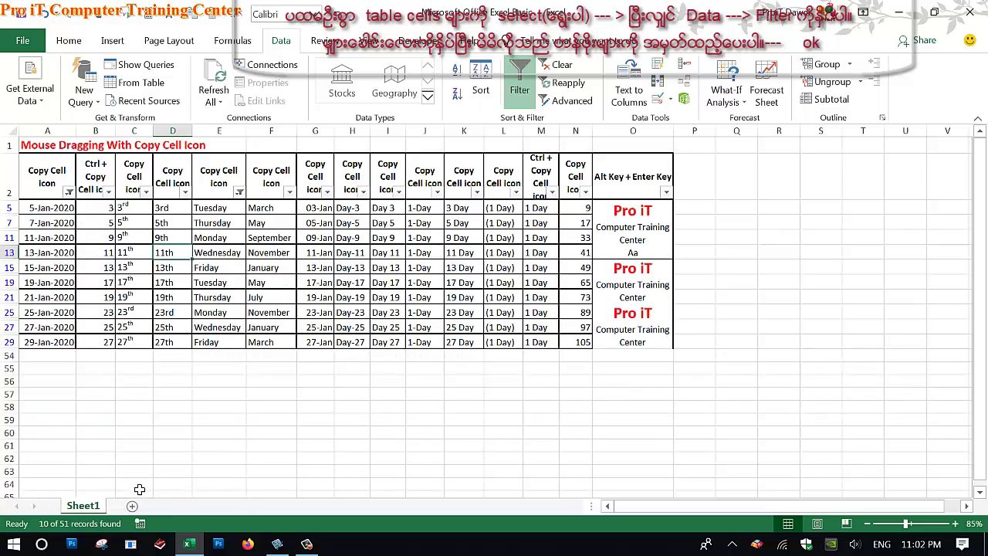
{"action": "left_click_drag", "start_coordinate": [231, 215], "coordinate": [222, 344]}
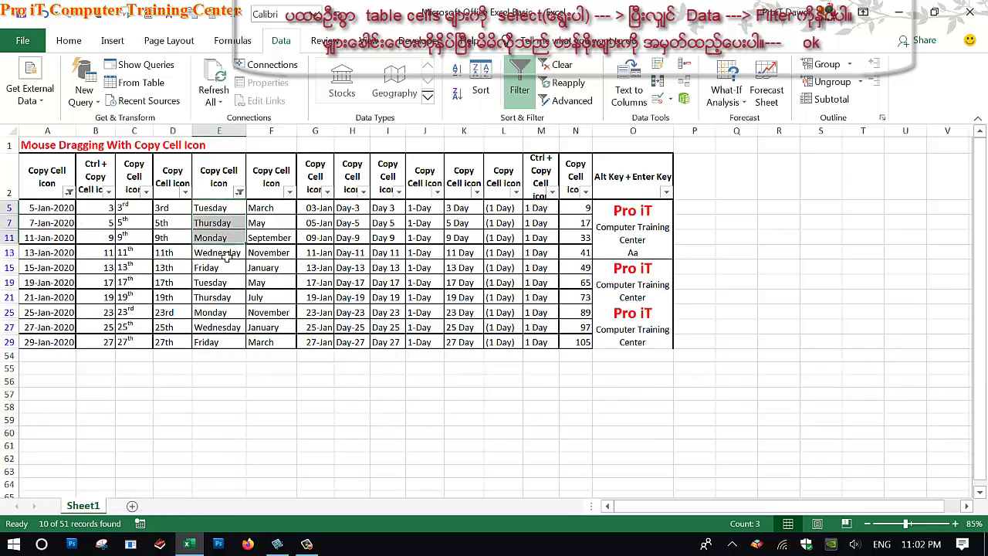
{"action": "left_click", "coordinate": [349, 382]}
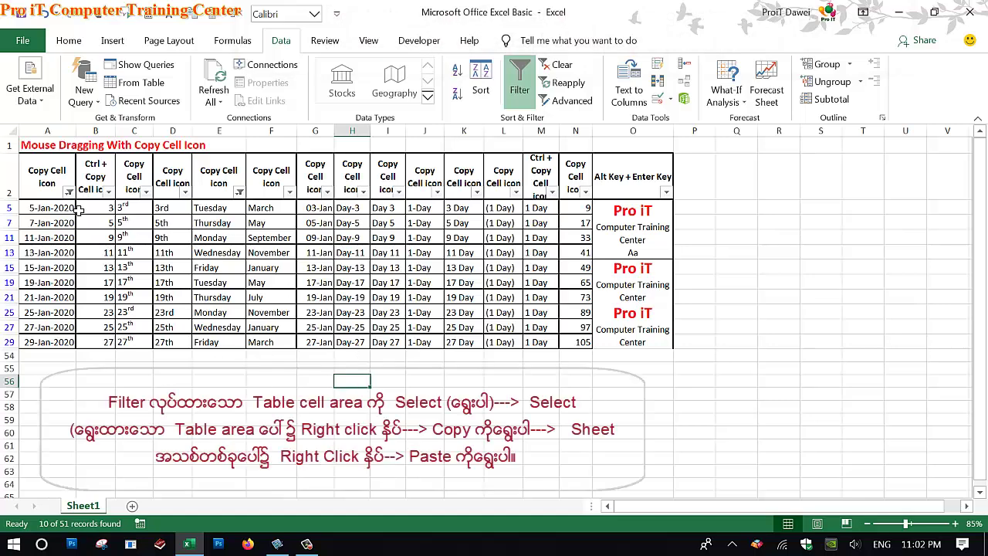
{"action": "left_click_drag", "start_coordinate": [42, 175], "coordinate": [575, 342]}
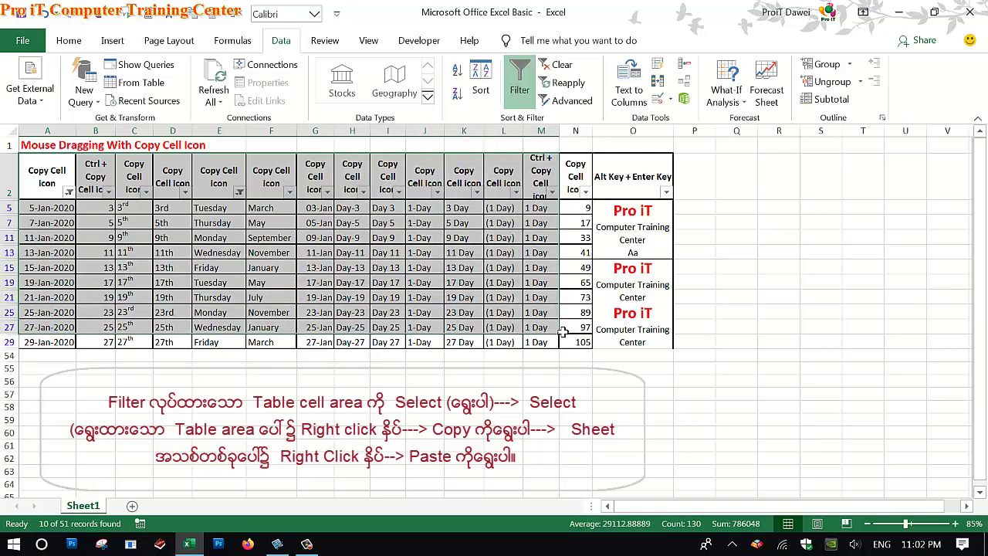
{"action": "left_click_drag", "start_coordinate": [575, 342], "coordinate": [653, 340]}
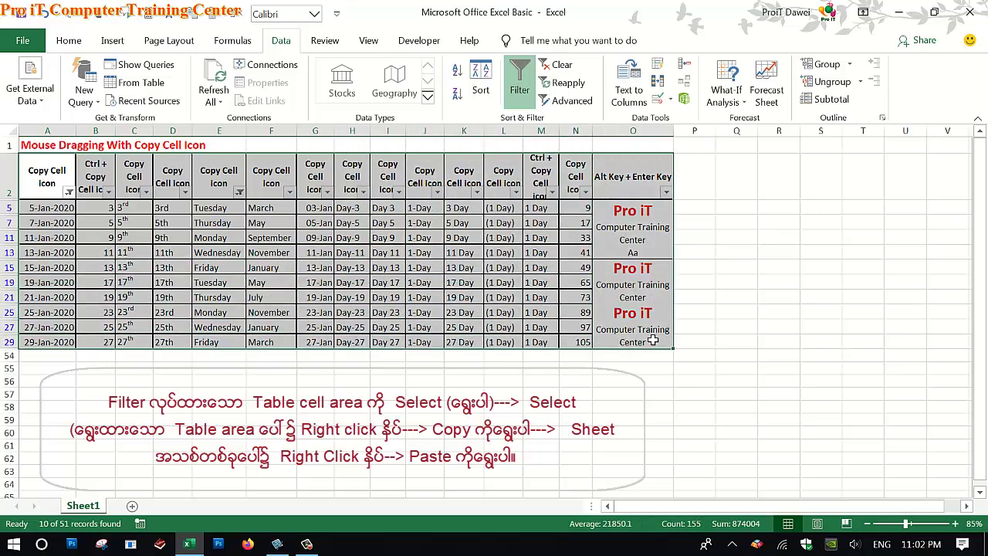
{"action": "right_click", "coordinate": [644, 283]}
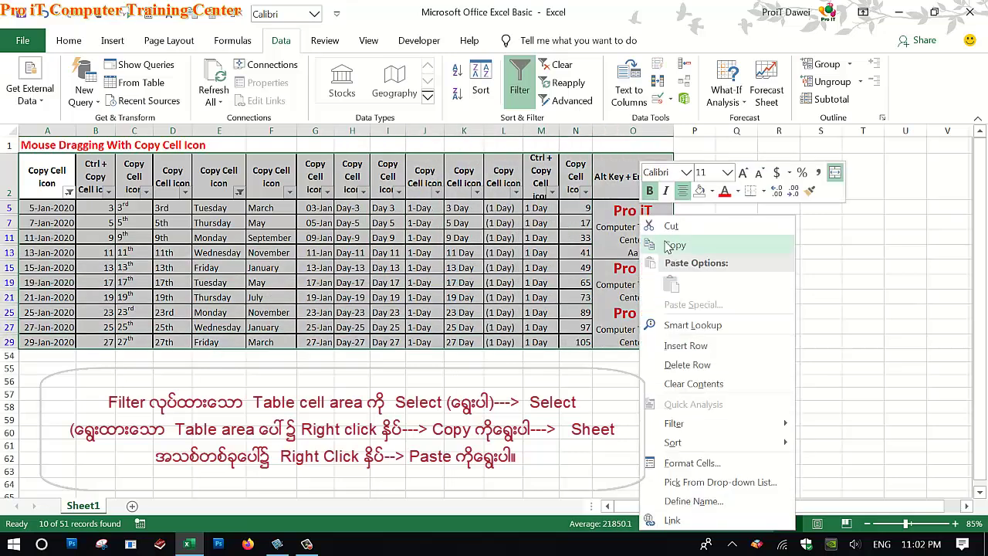
{"action": "left_click", "coordinate": [667, 245]}
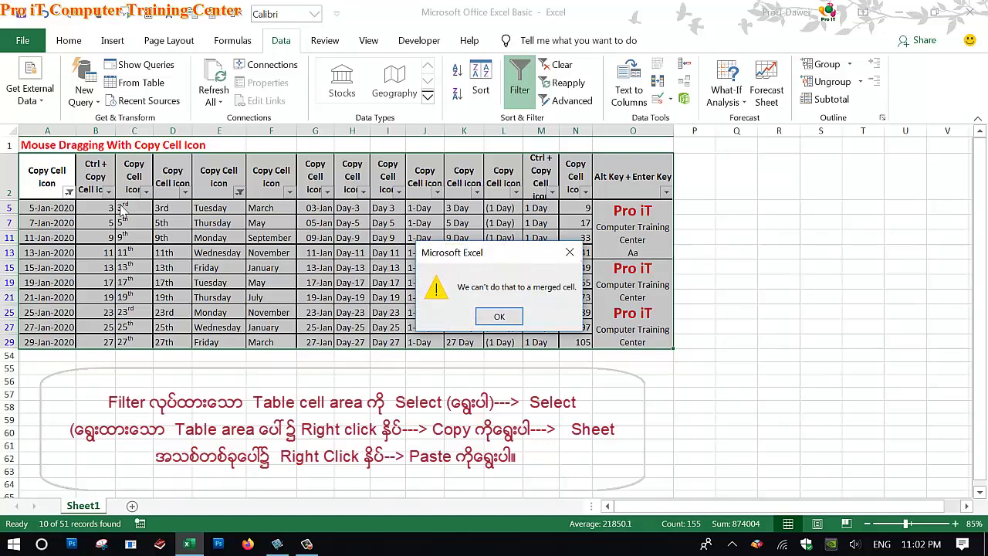
{"action": "left_click", "coordinate": [567, 254]}
Select the Pro iT merged cells in column O, rows 5 to 29, leaving them unfilled
{"action": "left_click", "coordinate": [657, 216]}
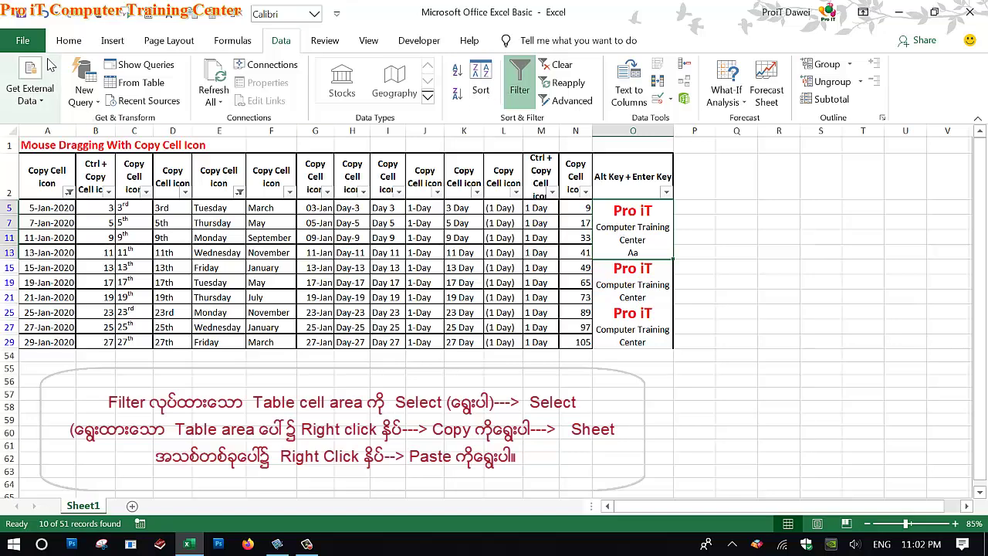
{"action": "left_click", "coordinate": [70, 41]}
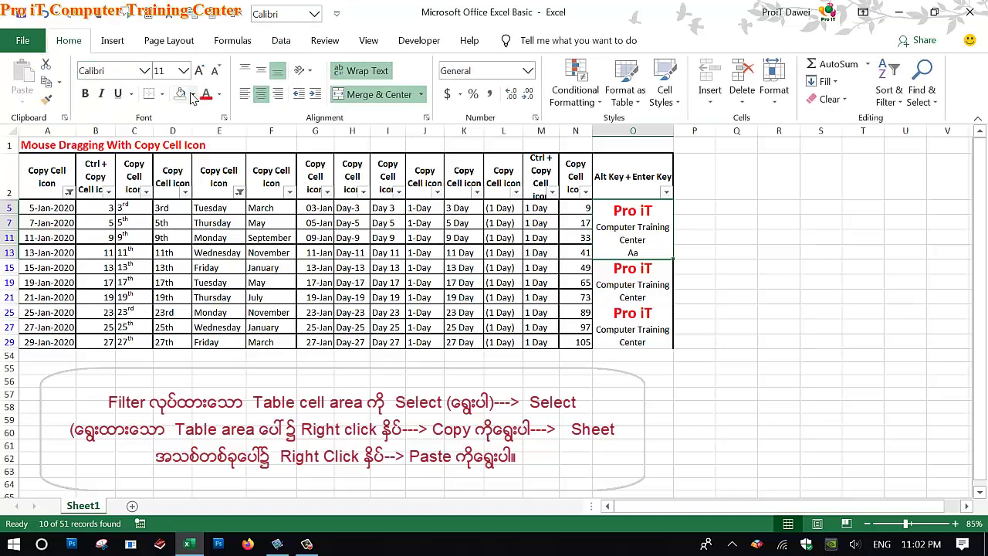
{"action": "left_click", "coordinate": [193, 94]}
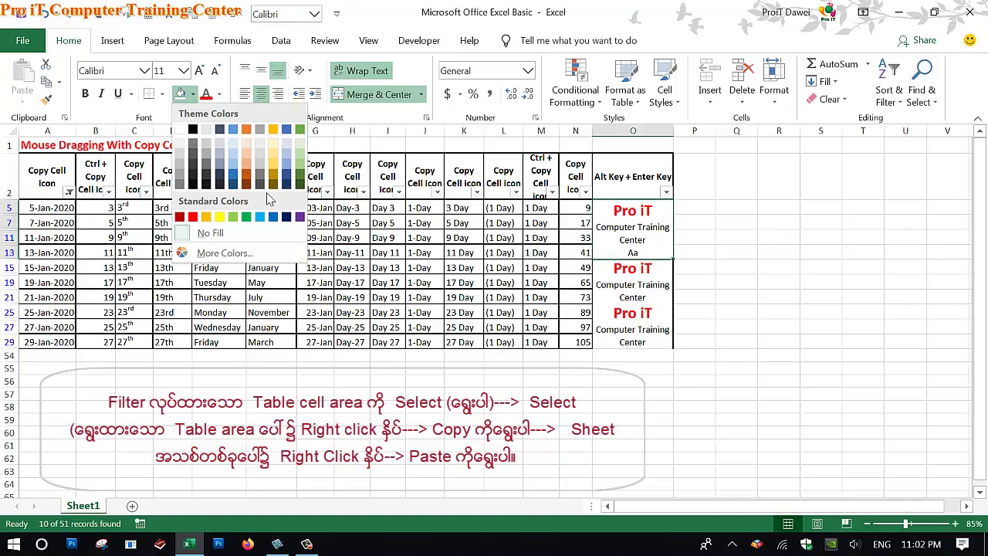
{"action": "key", "text": "Escape"}
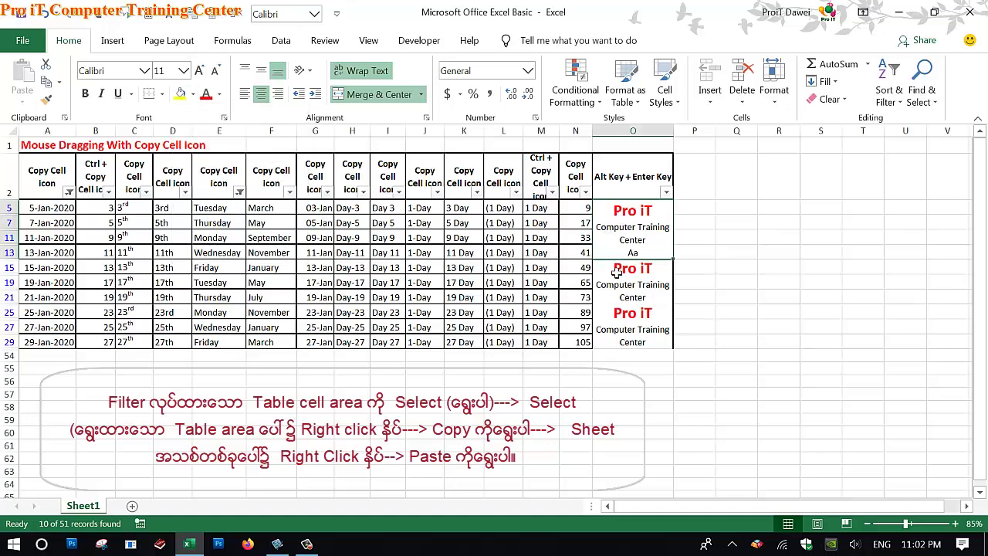
{"action": "left_click_drag", "start_coordinate": [615, 272], "coordinate": [614, 326]}
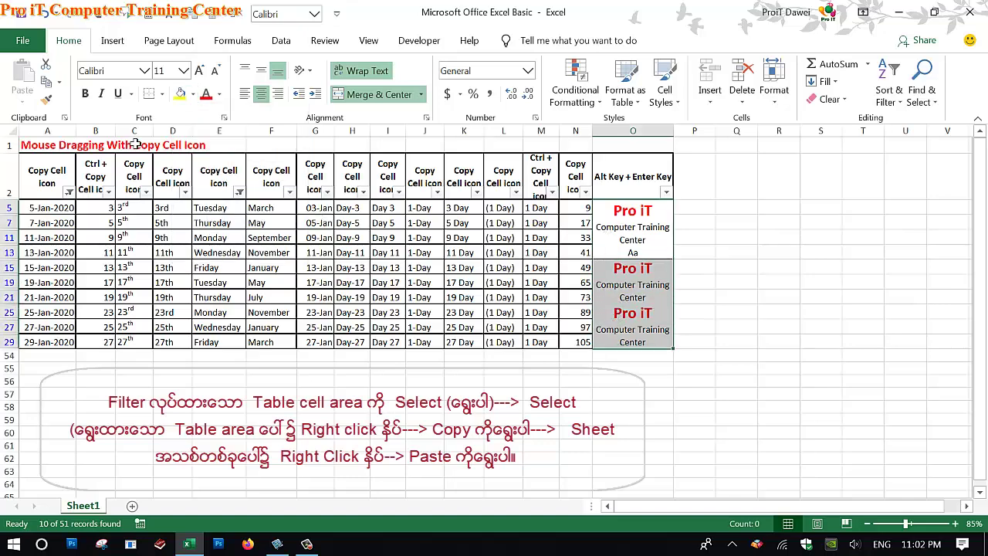
{"action": "left_click", "coordinate": [644, 240]}
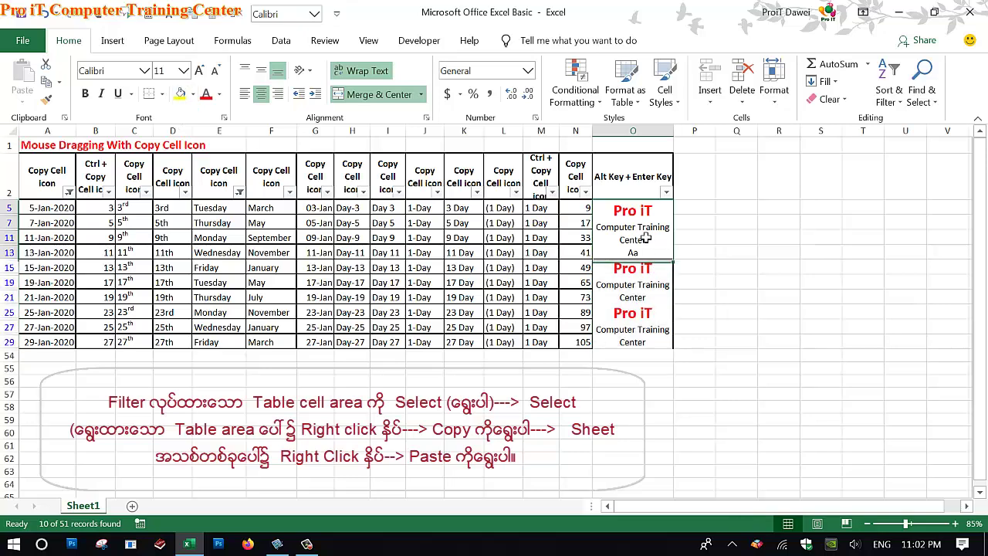
{"action": "left_click", "coordinate": [639, 314]}
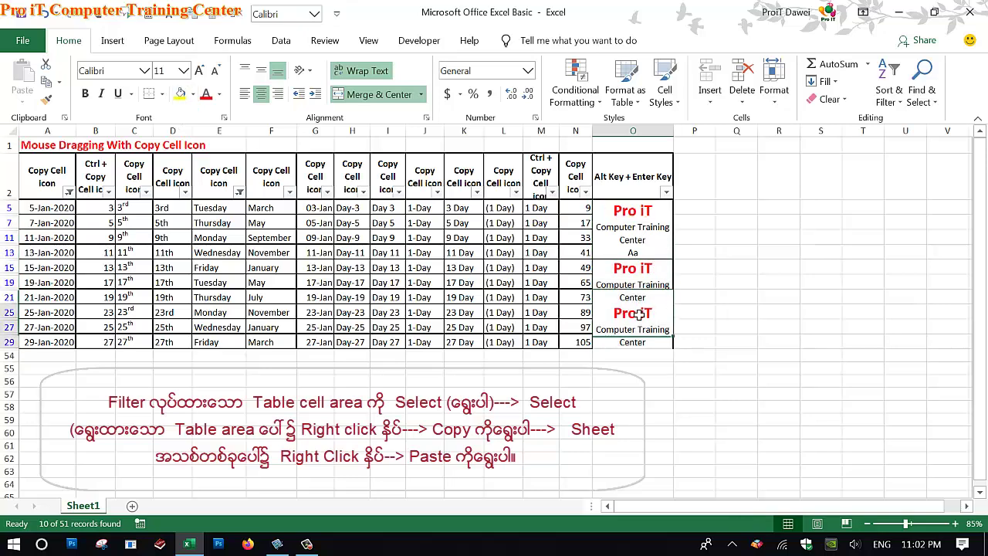
{"action": "left_click", "coordinate": [633, 246]}
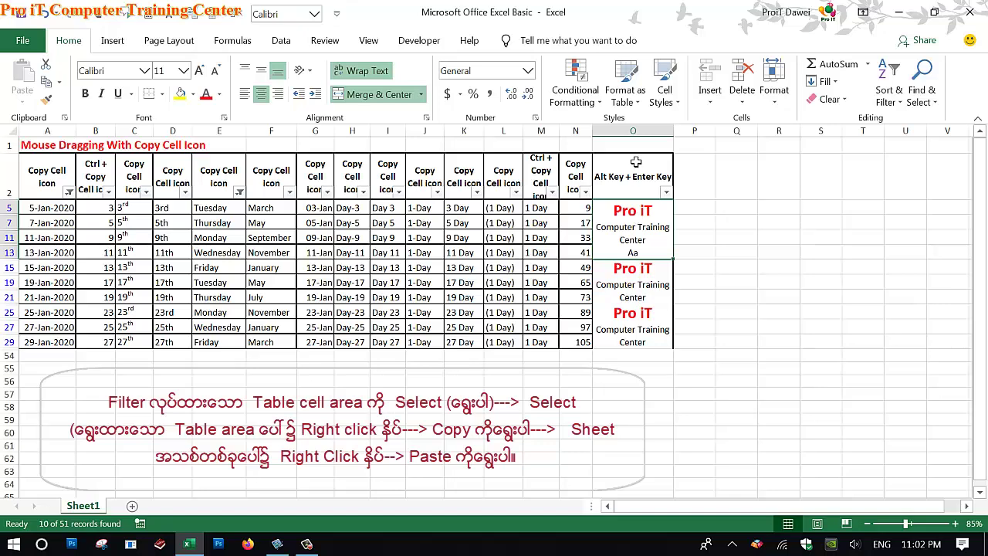
{"action": "left_click_drag", "start_coordinate": [633, 220], "coordinate": [625, 322]}
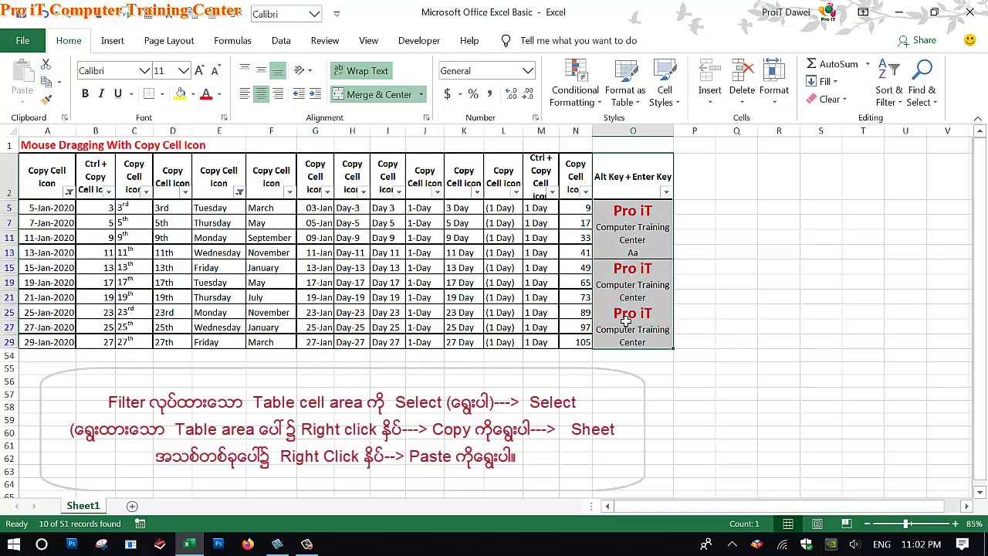
Fill the table cells in columns A to N yellow, then select the whole table A1:N29
{"action": "left_click_drag", "start_coordinate": [54, 207], "coordinate": [574, 342]}
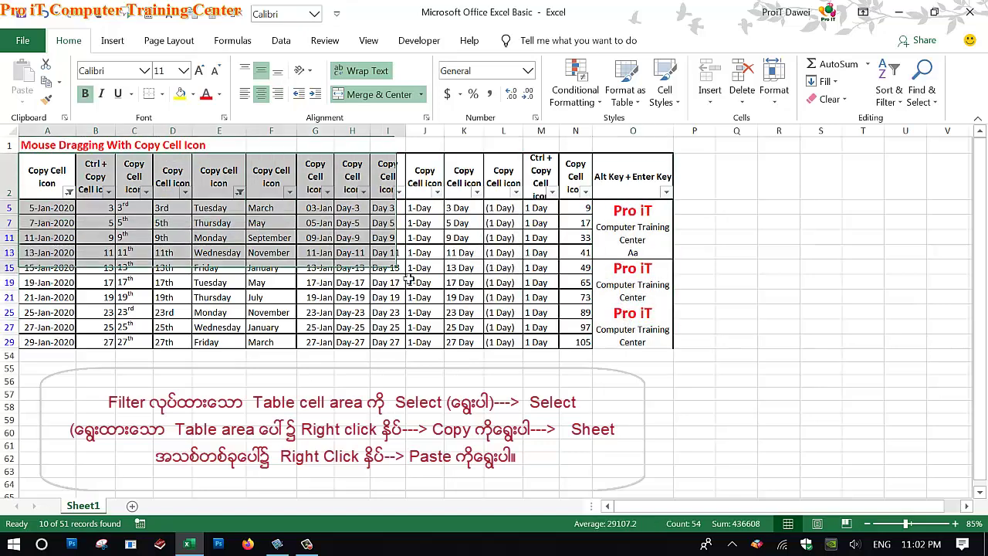
{"action": "left_click", "coordinate": [182, 96]}
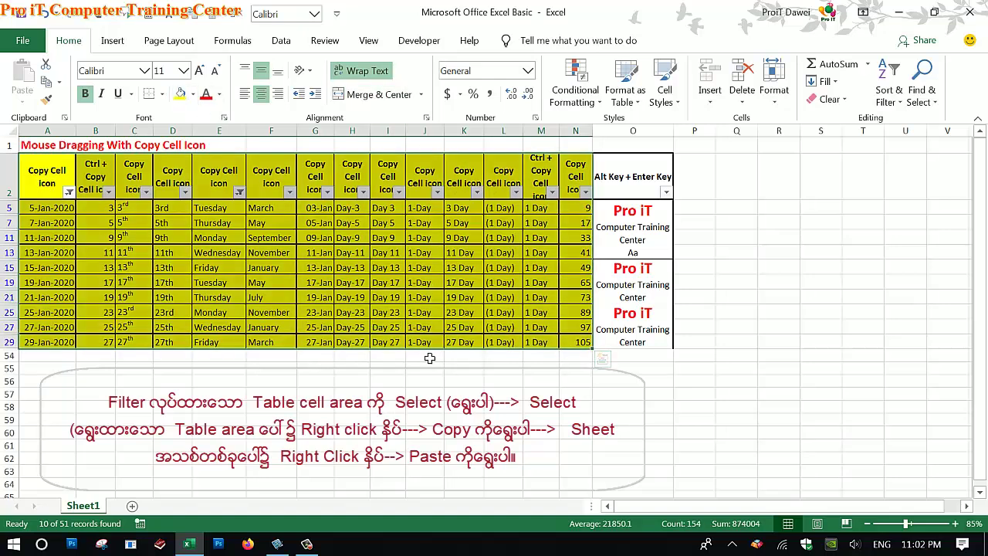
{"action": "left_click", "coordinate": [588, 420]}
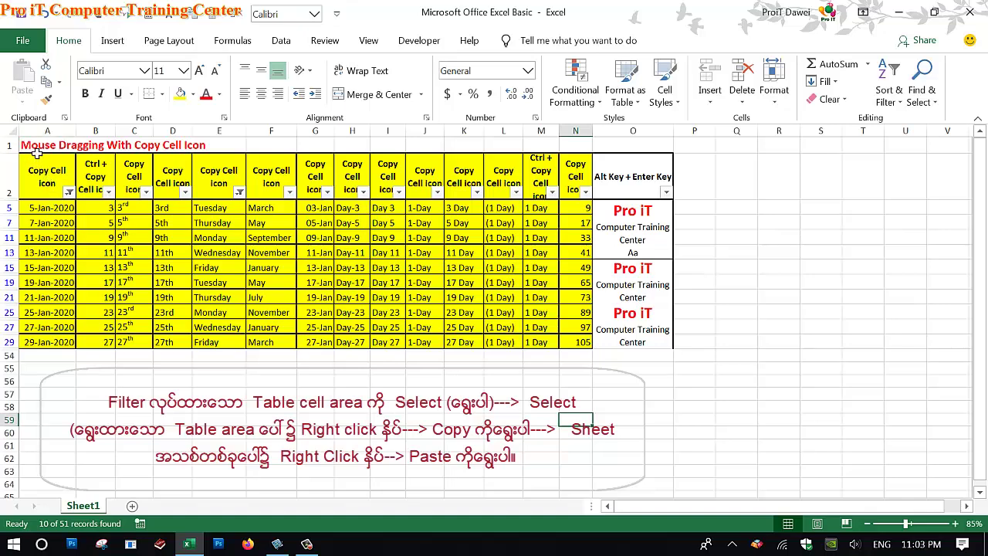
{"action": "left_click_drag", "start_coordinate": [36, 153], "coordinate": [576, 353]}
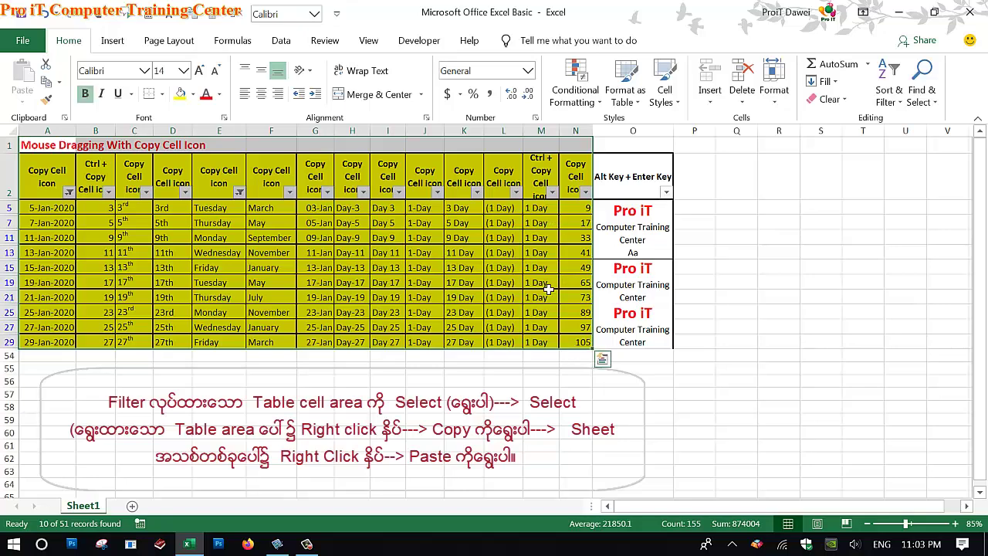
{"action": "left_click_drag", "start_coordinate": [309, 252], "coordinate": [388, 171]}
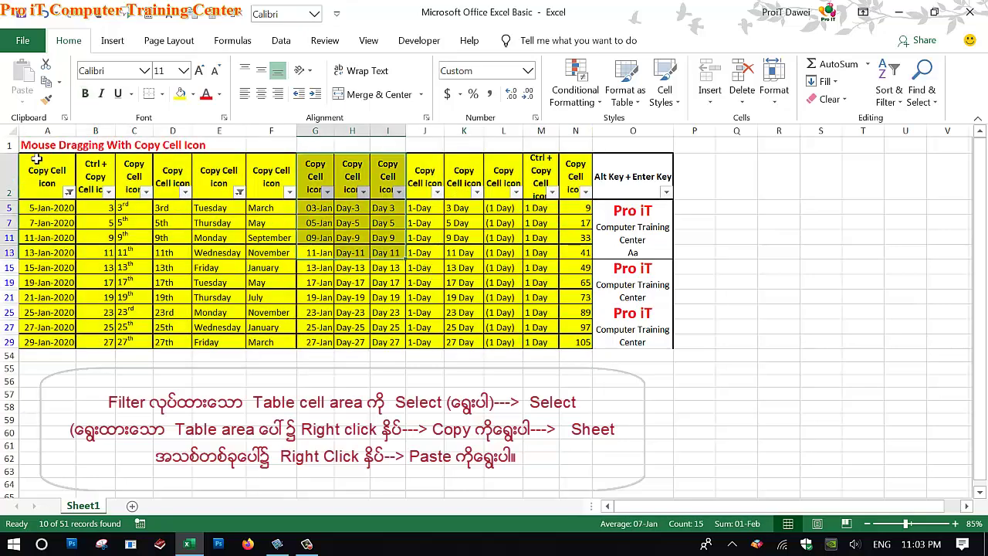
{"action": "left_click_drag", "start_coordinate": [36, 158], "coordinate": [584, 347]}
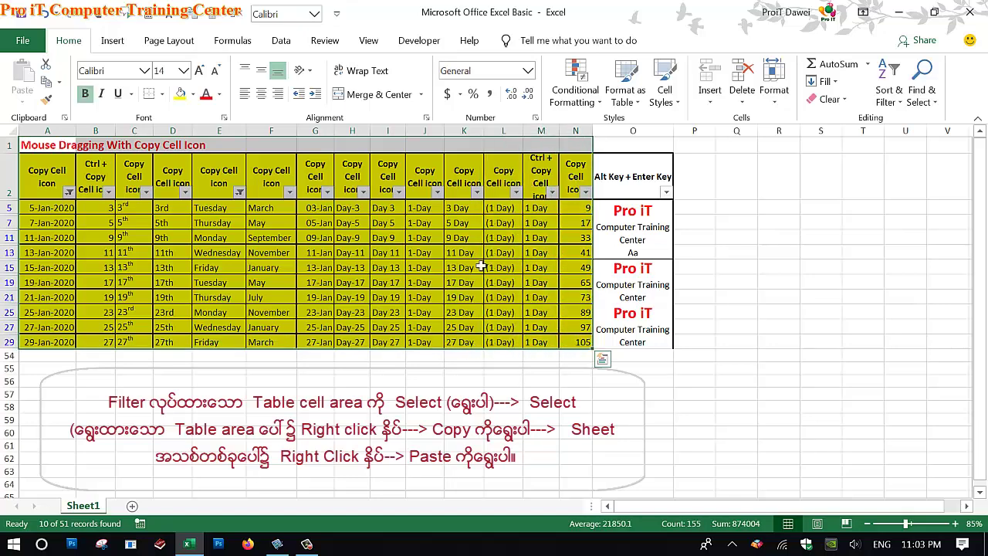
Copy the filtered table and paste it into cell A1 of a new Sheet2
{"action": "right_click", "coordinate": [518, 279]}
{"action": "left_click", "coordinate": [550, 245]}
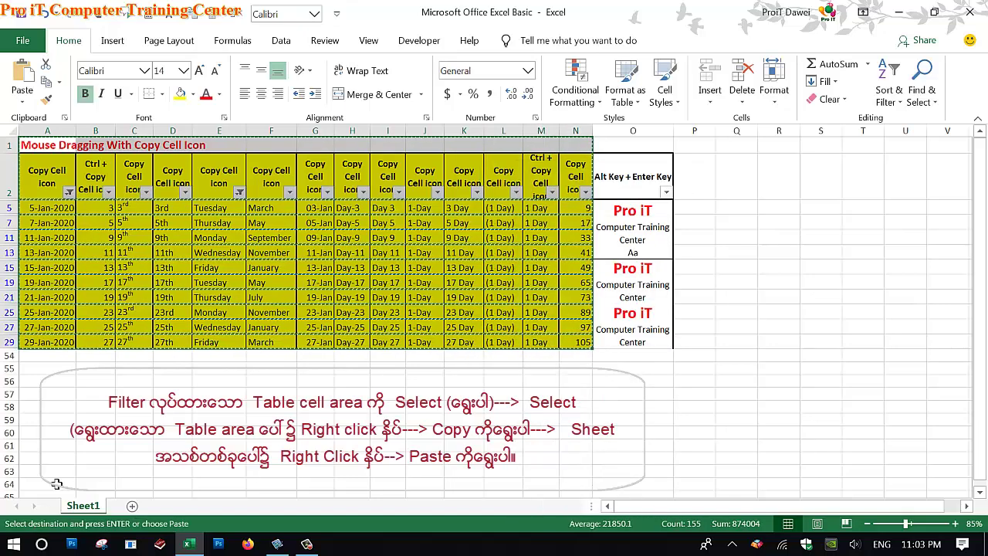
{"action": "left_click", "coordinate": [132, 506]}
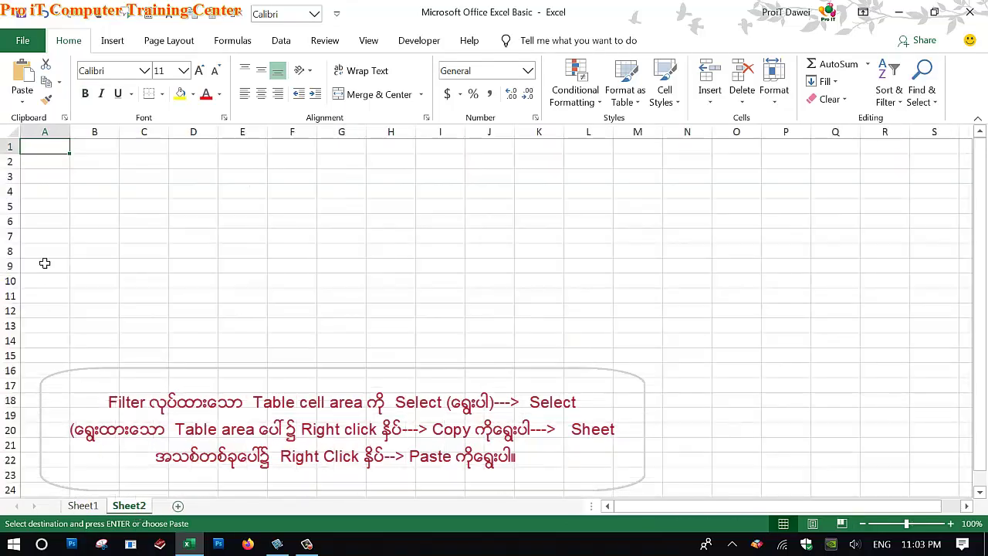
{"action": "right_click", "coordinate": [46, 152]}
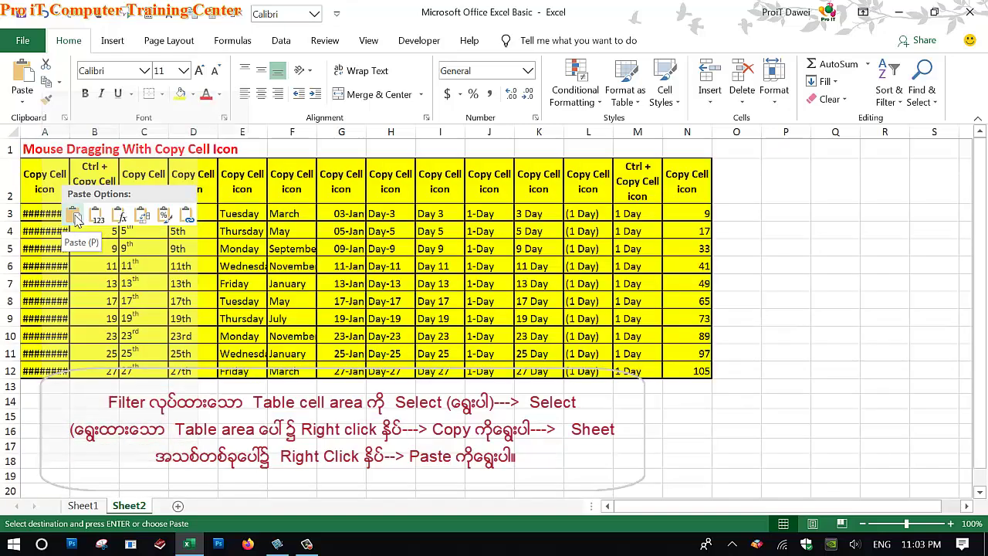
{"action": "left_click", "coordinate": [74, 217]}
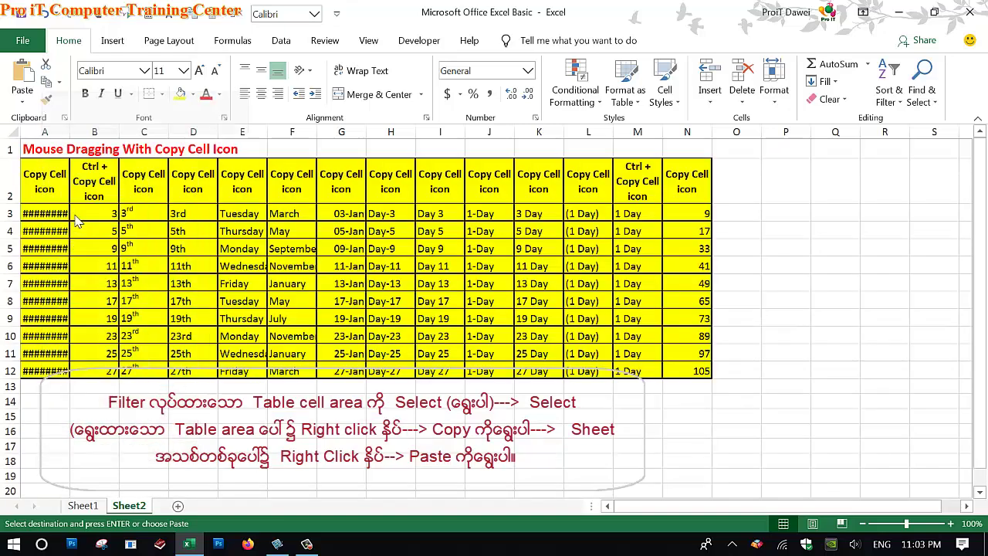
Widen column A on Sheet2 so the dates display, comparing against Sheet1
{"action": "left_click_drag", "start_coordinate": [80, 135], "coordinate": [100, 135]}
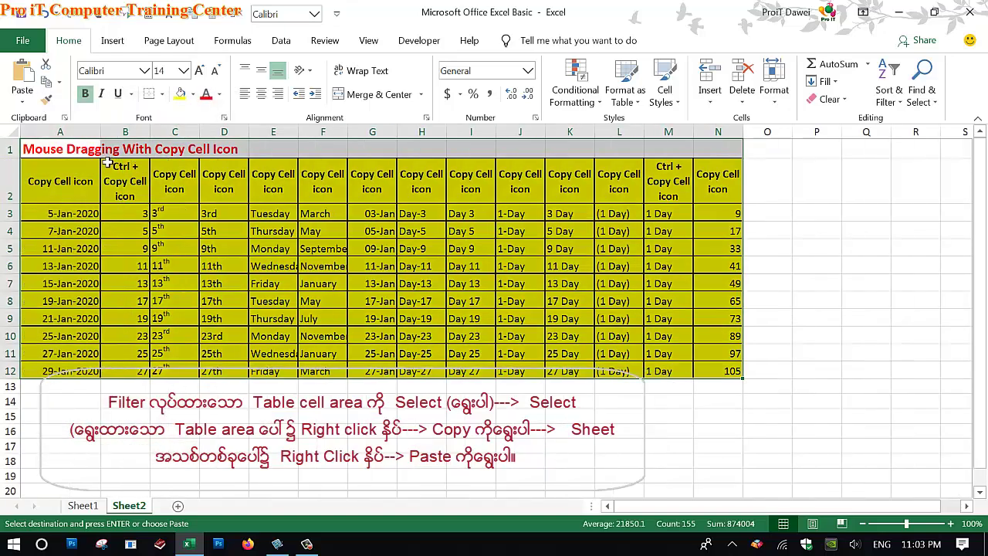
{"action": "left_click", "coordinate": [159, 230]}
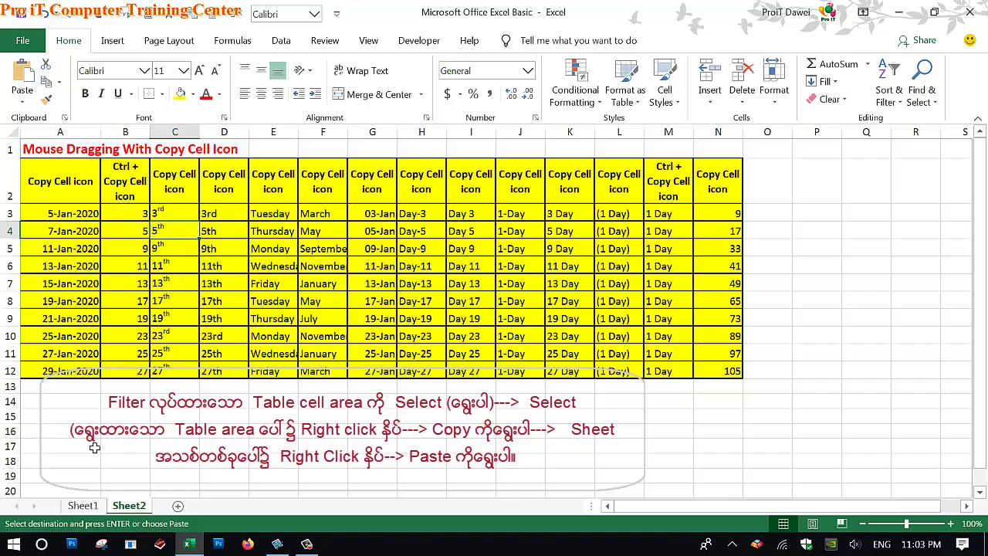
{"action": "left_click", "coordinate": [83, 504]}
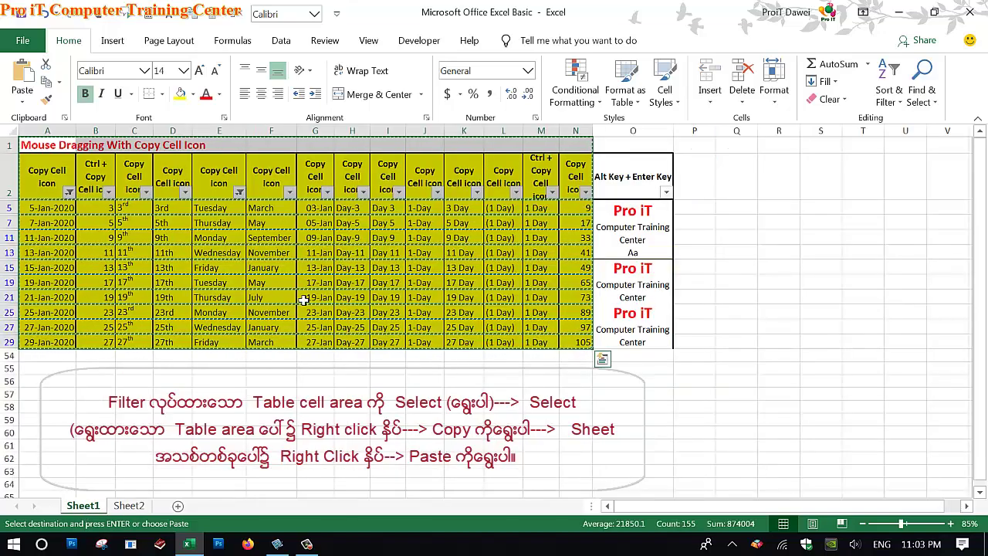
{"action": "key", "text": "ctrl+Page_Down"}
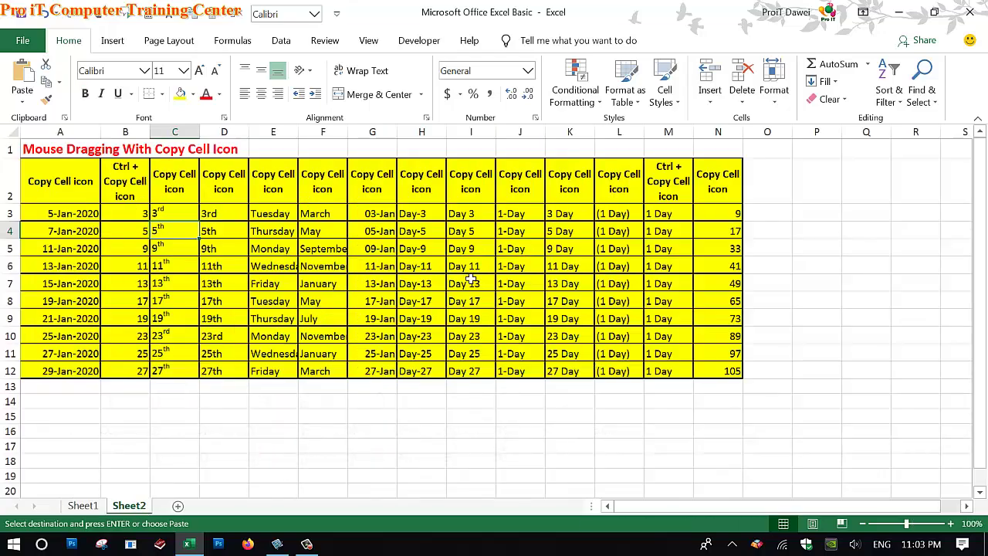
On Sheet1, tick (Select All) in column A's date filter, checking January and February, and apply
{"action": "left_click", "coordinate": [82, 504]}
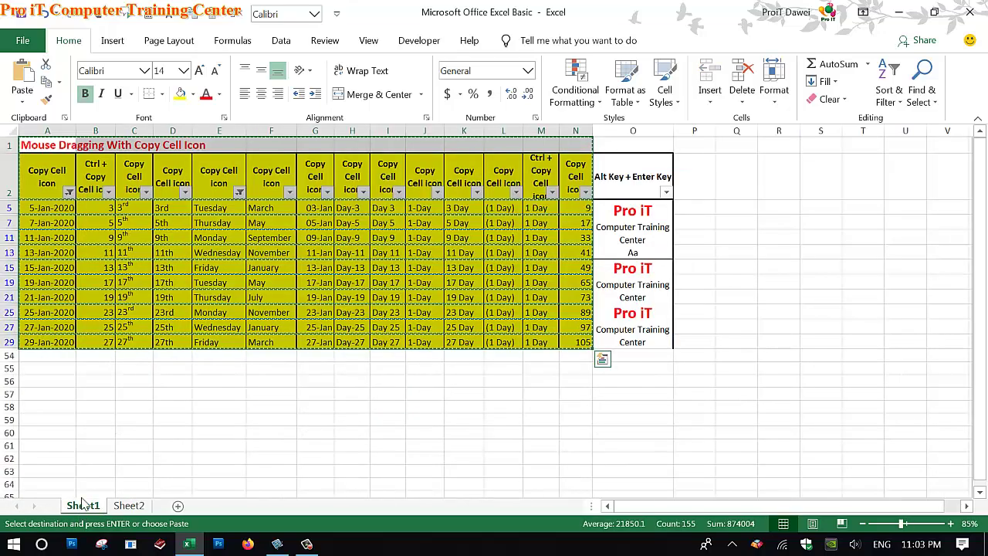
{"action": "left_click", "coordinate": [69, 192]}
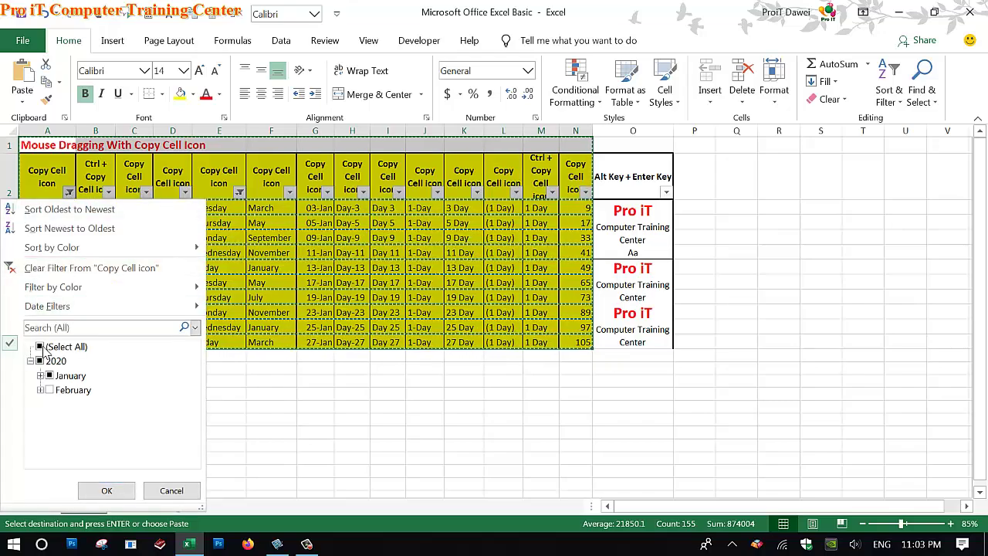
{"action": "left_click", "coordinate": [43, 348]}
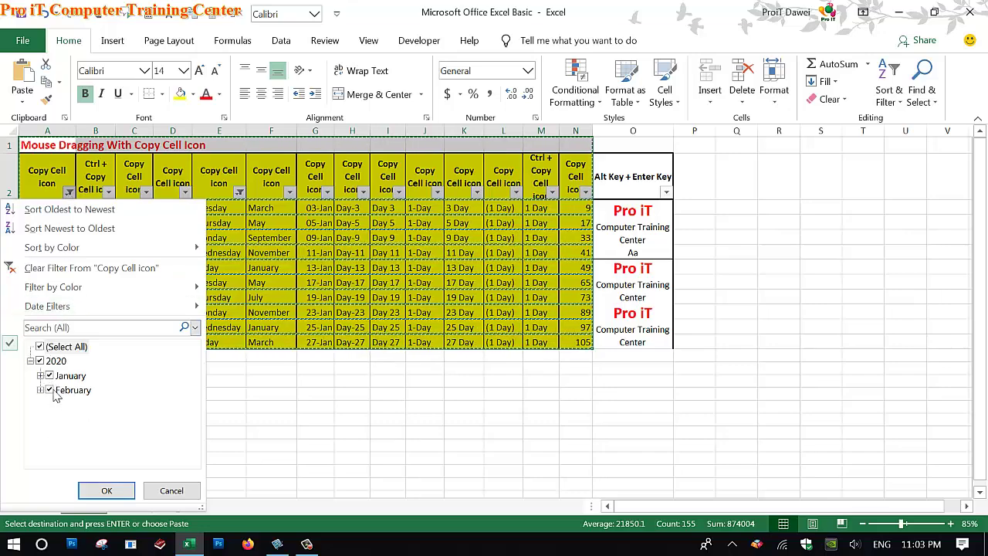
{"action": "left_click", "coordinate": [41, 376]}
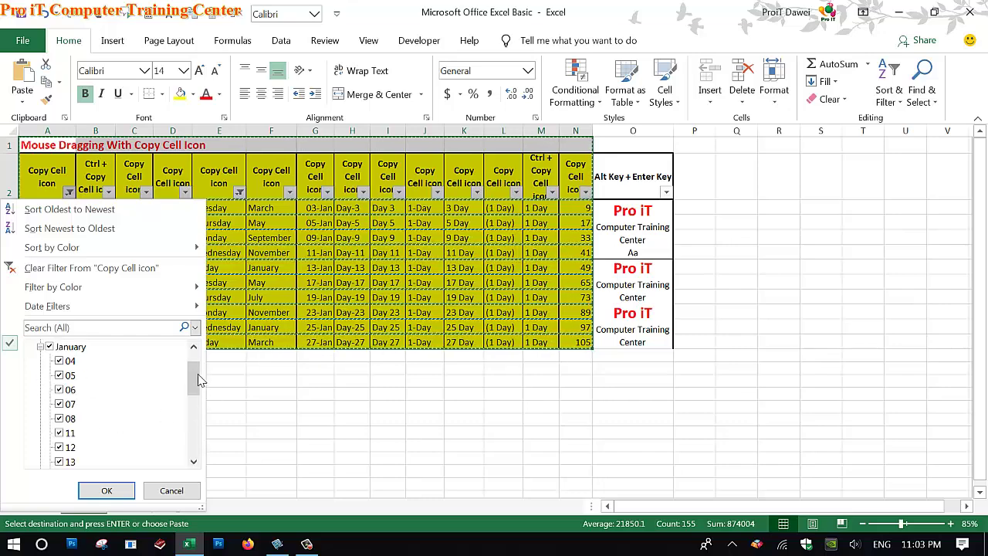
{"action": "left_click_drag", "start_coordinate": [199, 378], "coordinate": [194, 432]}
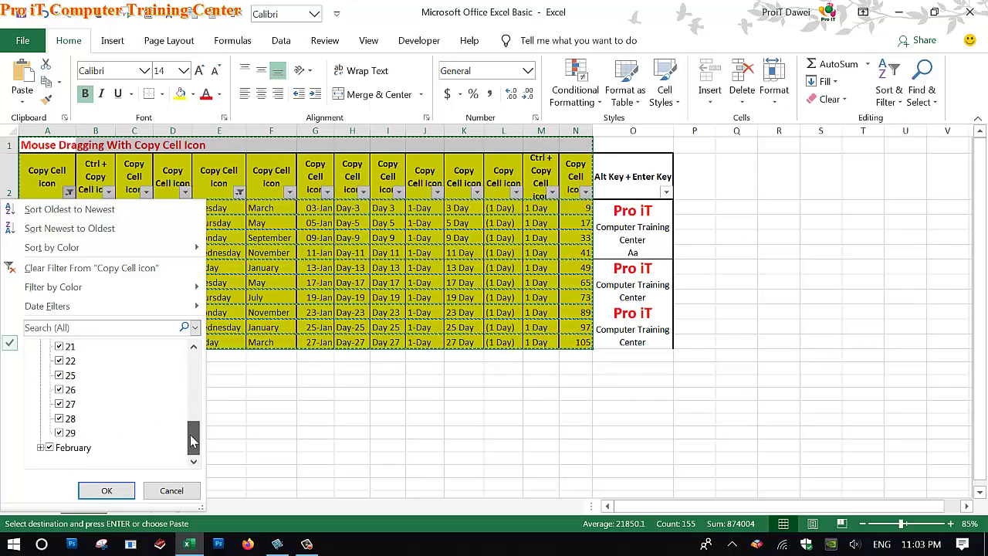
{"action": "left_click", "coordinate": [42, 448]}
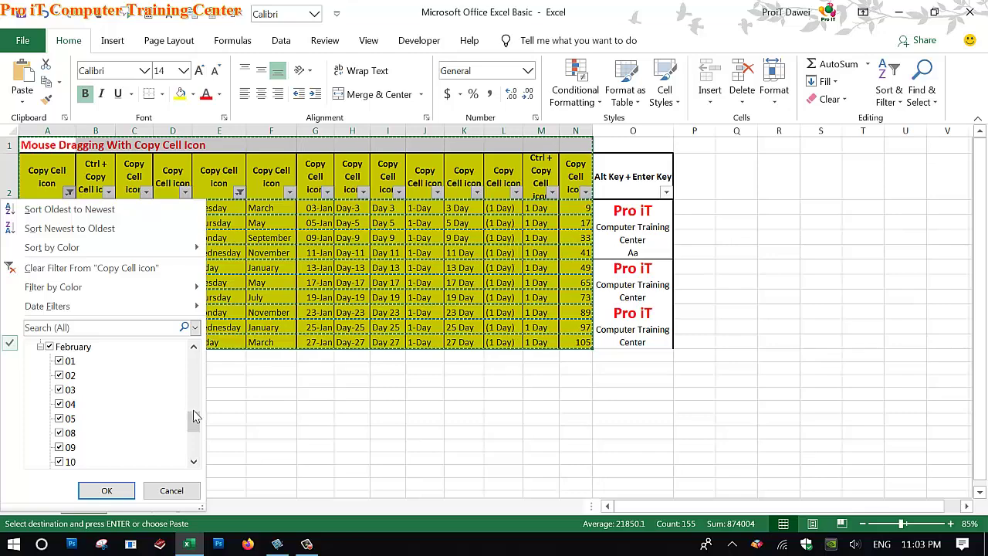
{"action": "mouse_move", "coordinate": [193, 417]}
{"action": "left_mouse_down"}
{"action": "mouse_move", "coordinate": [194, 446]}
{"action": "mouse_move", "coordinate": [194, 361]}
{"action": "left_mouse_up"}
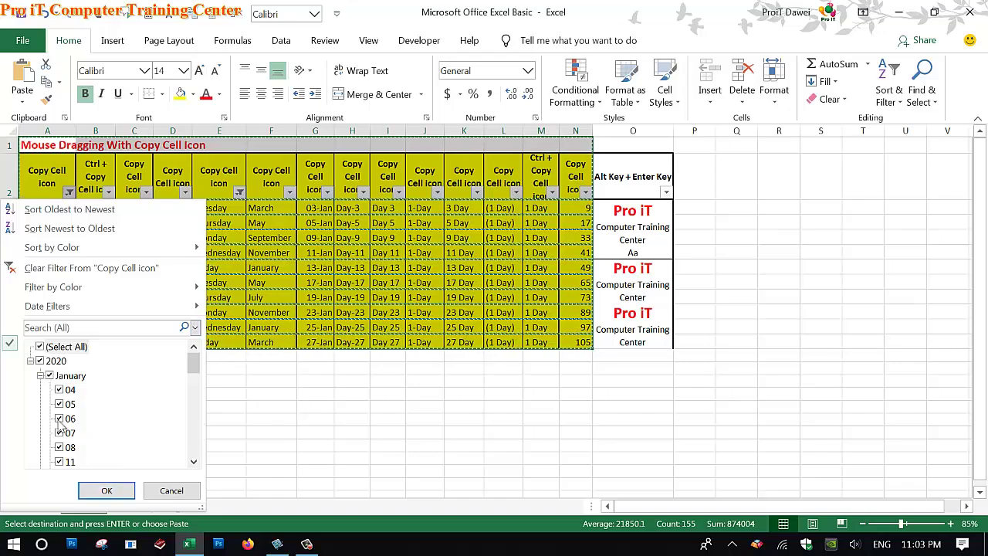
{"action": "left_click", "coordinate": [106, 490]}
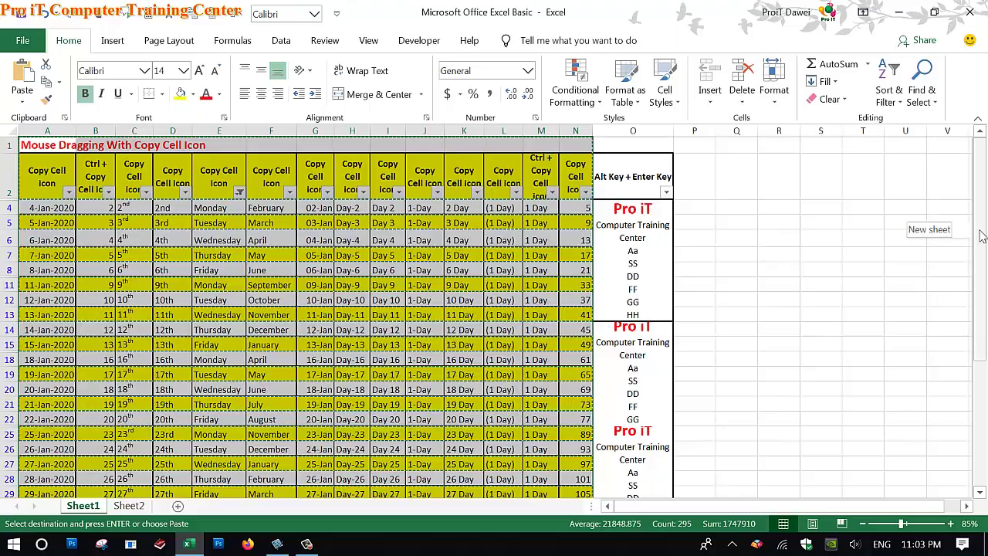
Cancel the copy marquee with Esc and select a few cells to resume editing Sheet1
{"action": "mouse_move", "coordinate": [982, 235]}
{"action": "left_mouse_down"}
{"action": "mouse_move", "coordinate": [970, 399]}
{"action": "mouse_move", "coordinate": [975, 293]}
{"action": "left_mouse_up"}
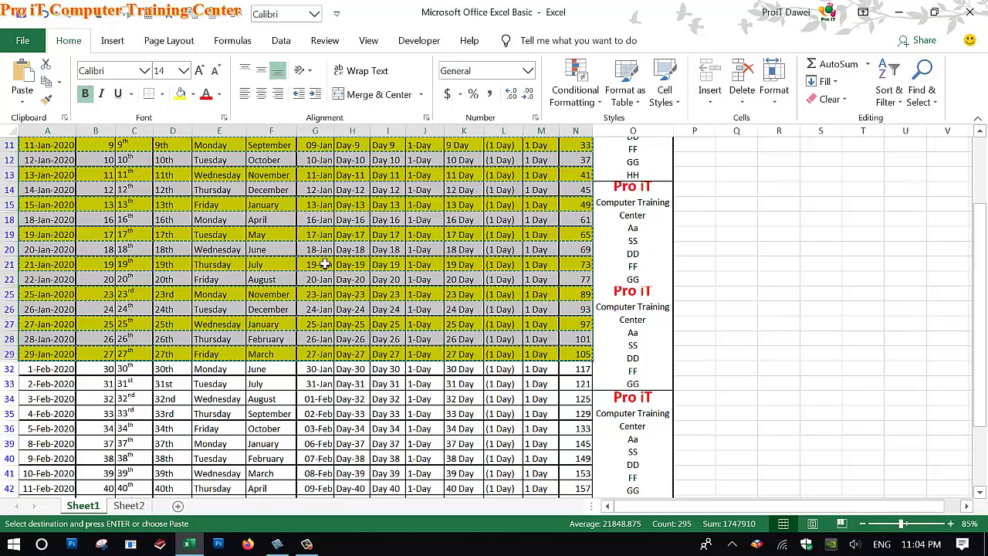
{"action": "key", "text": "Escape"}
{"action": "scroll", "coordinate": [324, 264], "scroll_direction": "up", "scroll_amount": 3}
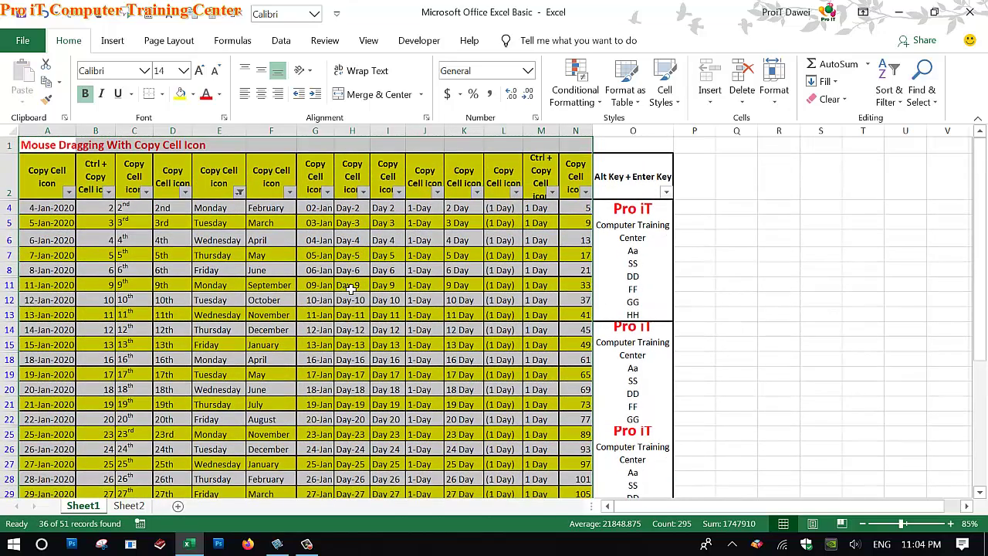
{"action": "left_click", "coordinate": [352, 288]}
{"action": "left_click_drag", "start_coordinate": [147, 223], "coordinate": [193, 240]}
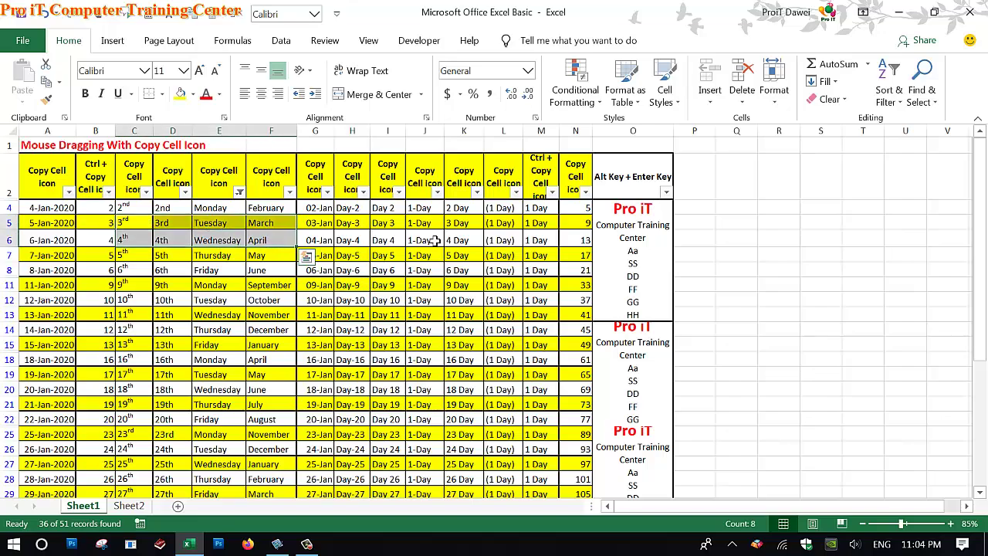
{"action": "left_click", "coordinate": [627, 233]}
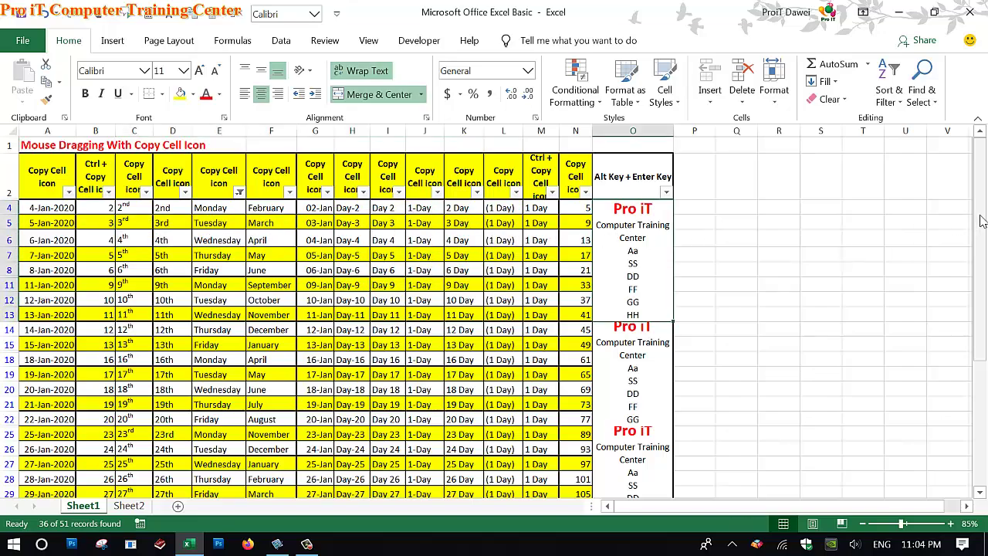
{"action": "left_click_drag", "start_coordinate": [979, 220], "coordinate": [956, 395]}
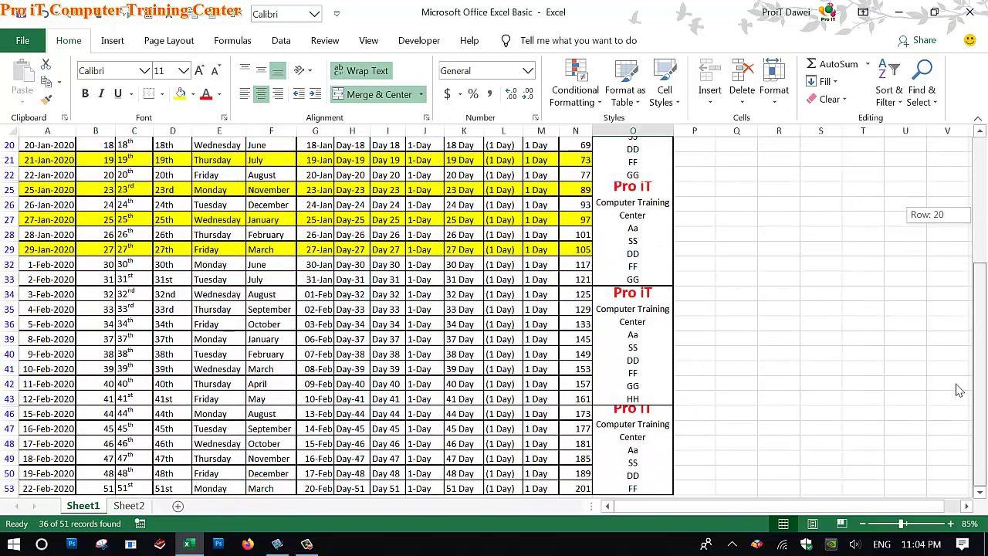
{"action": "left_click_drag", "start_coordinate": [964, 345], "coordinate": [957, 219]}
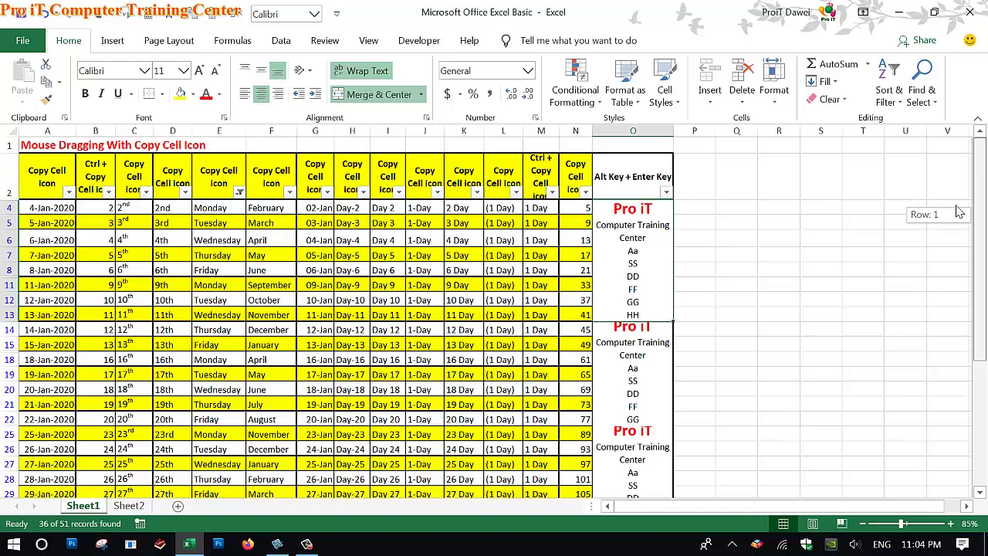
{"action": "left_click_drag", "start_coordinate": [956, 212], "coordinate": [960, 210]}
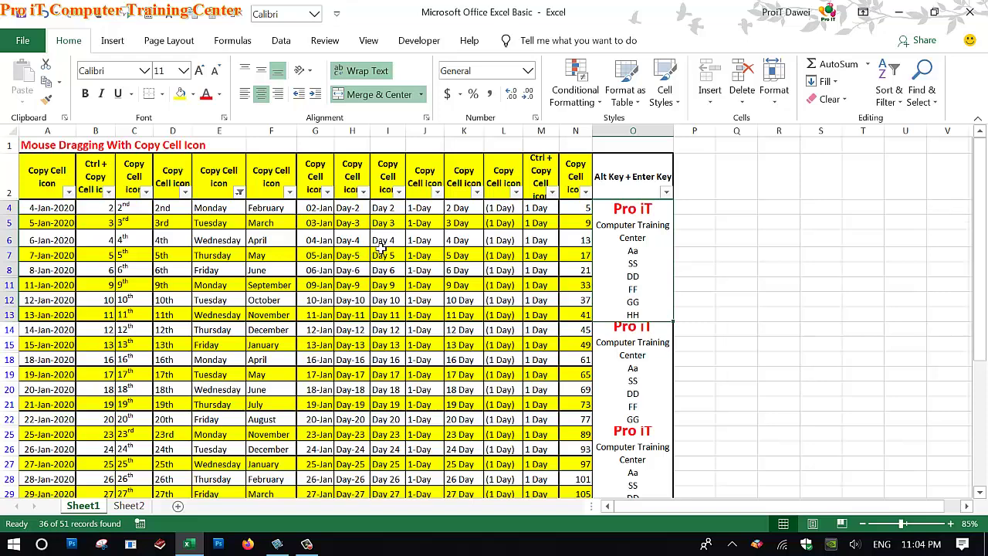
Tick (Select All) in the column E weekday filter so all 51 records, weekends included, show
{"action": "left_click", "coordinate": [239, 192]}
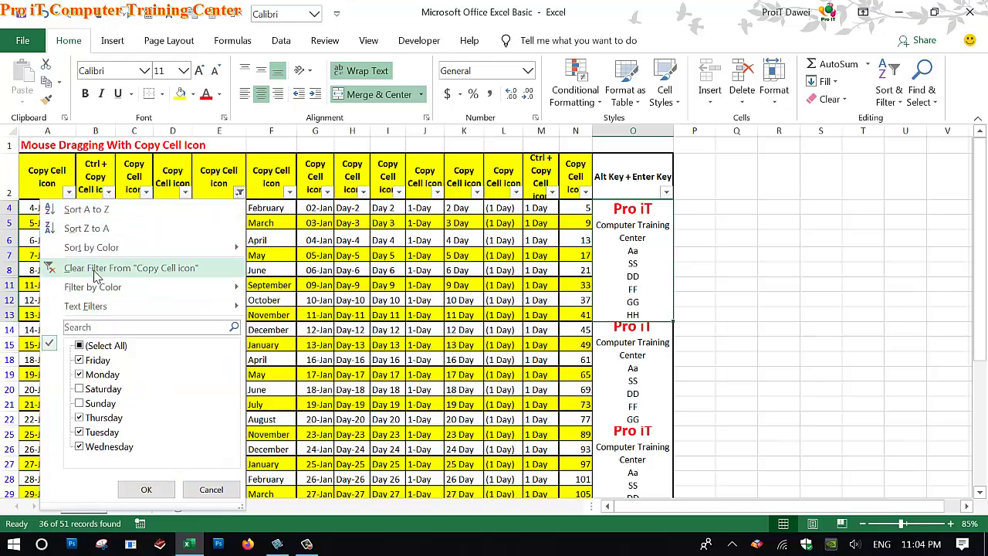
{"action": "left_click", "coordinate": [80, 346]}
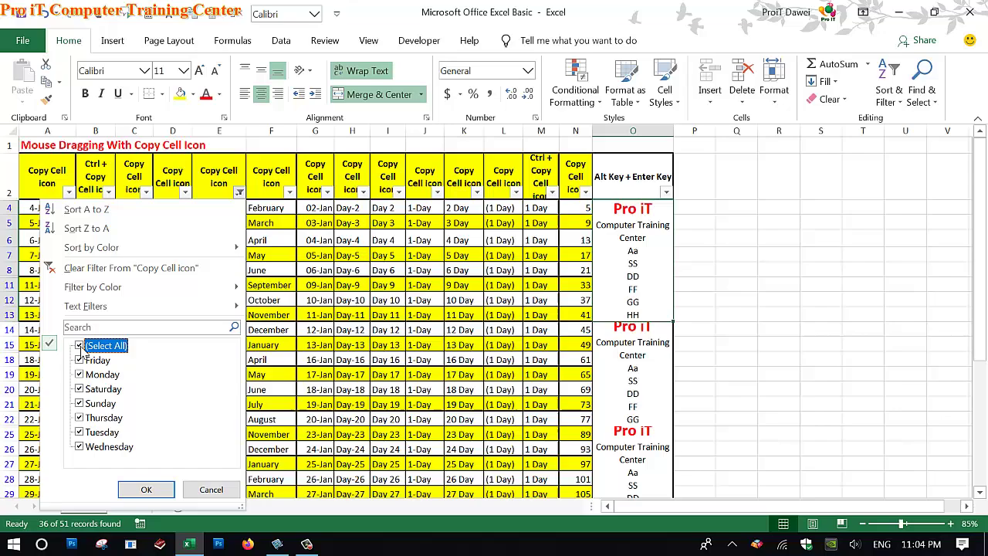
{"action": "left_click", "coordinate": [158, 489]}
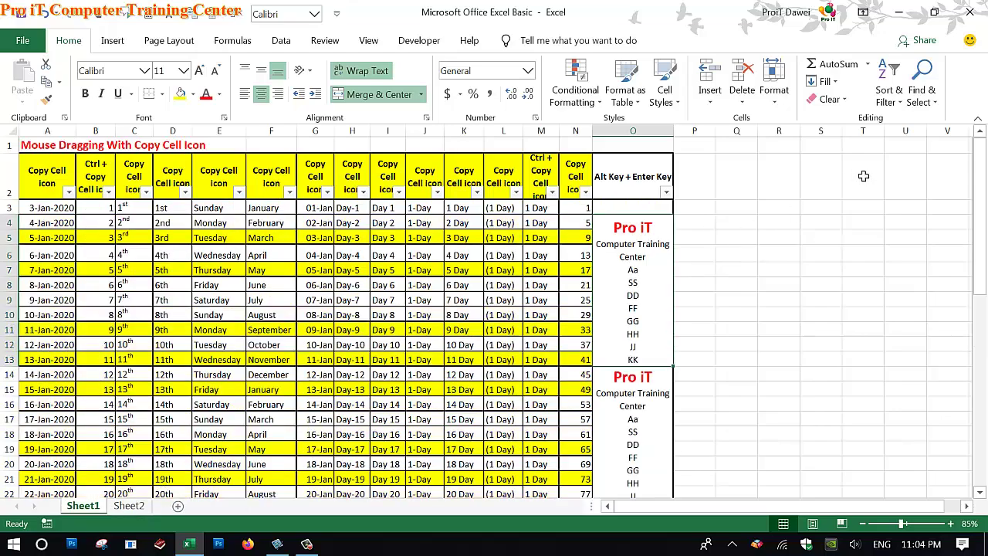
{"action": "left_click_drag", "start_coordinate": [978, 187], "coordinate": [935, 387]}
{"action": "left_click_drag", "start_coordinate": [928, 436], "coordinate": [984, 155]}
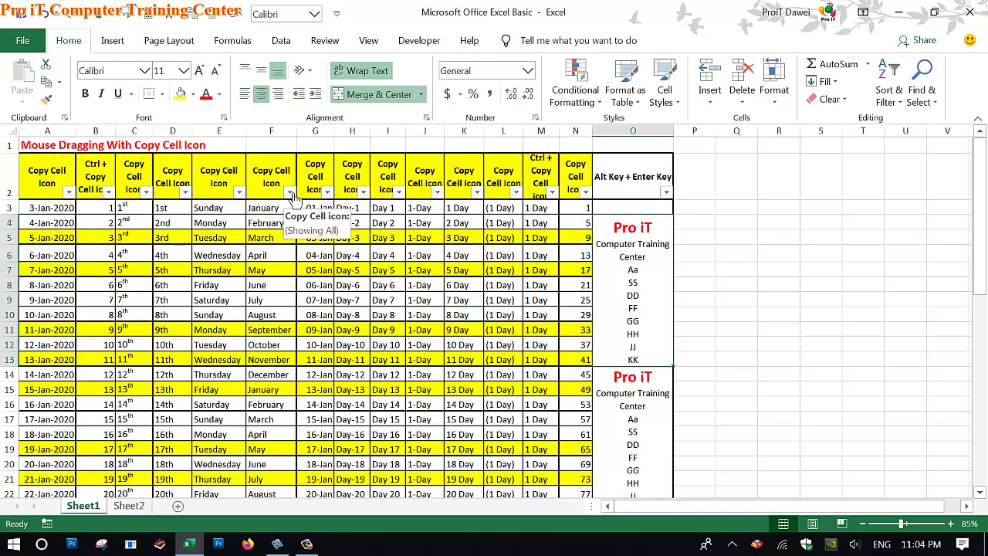
Filter column F to January only, leaving 5 of 51 records visible
{"action": "left_click", "coordinate": [288, 192]}
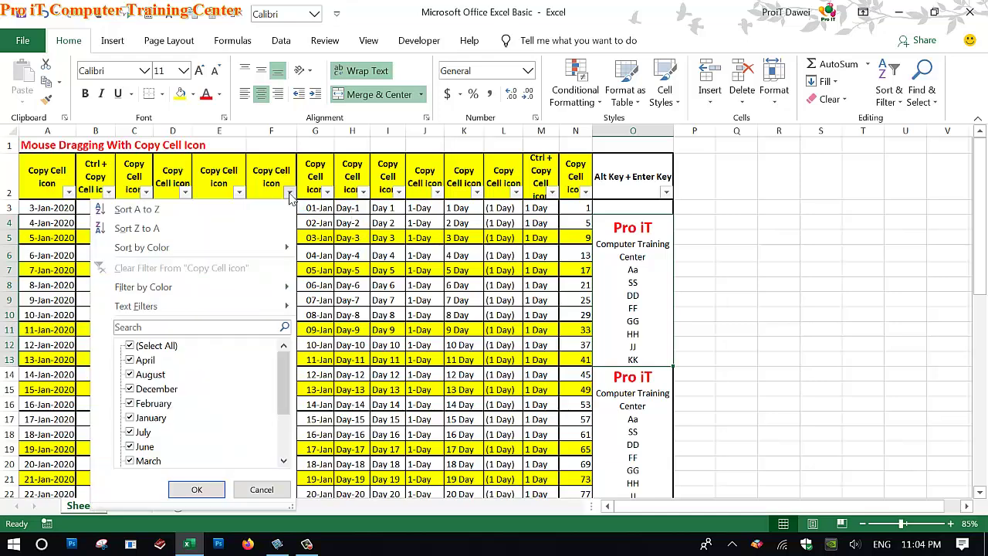
{"action": "left_click", "coordinate": [129, 347]}
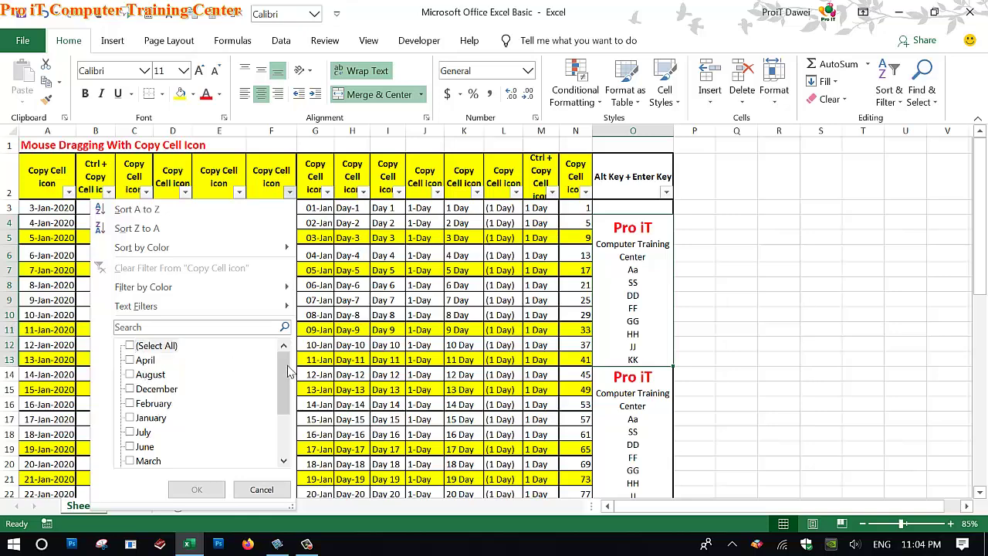
{"action": "left_click_drag", "start_coordinate": [285, 372], "coordinate": [247, 416]}
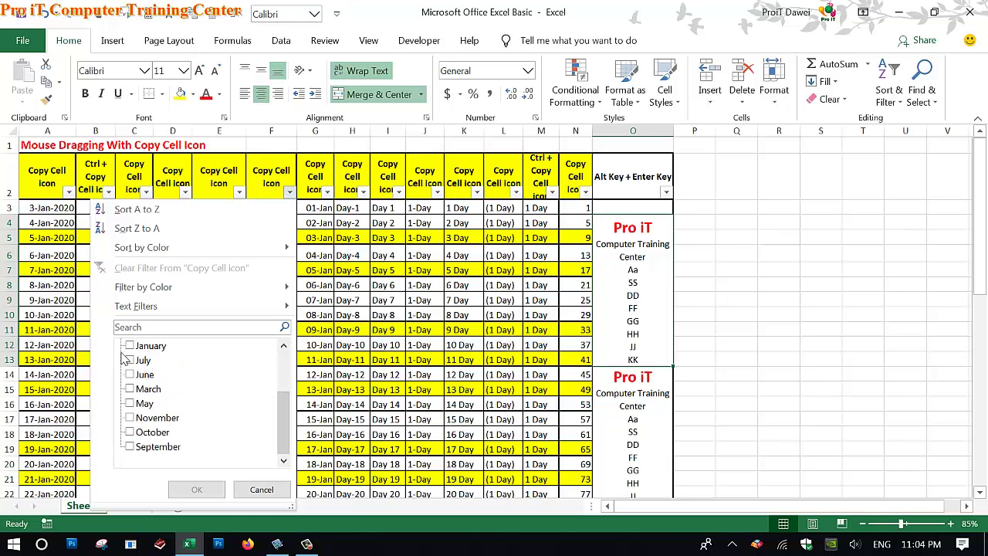
{"action": "left_click", "coordinate": [131, 346]}
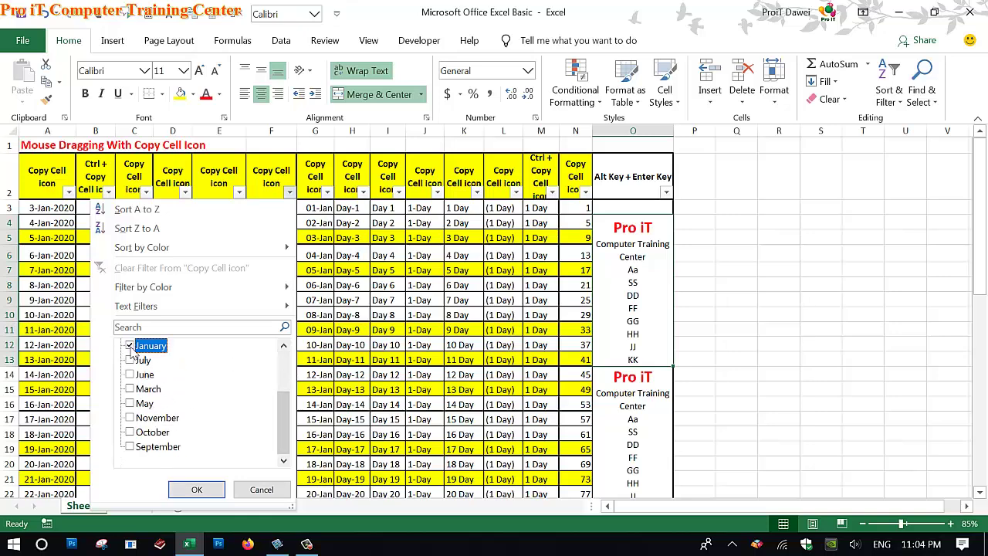
{"action": "left_click", "coordinate": [193, 489]}
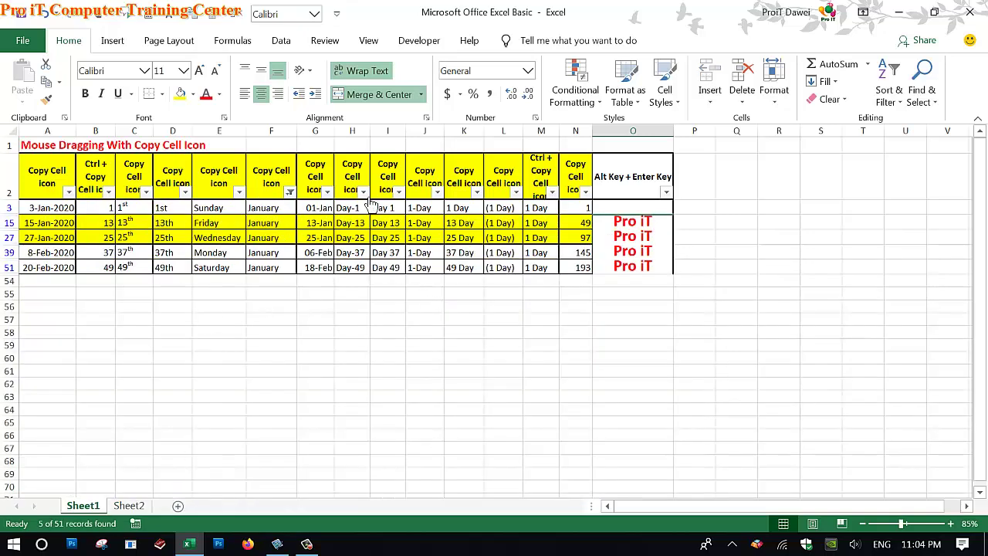
Re-tick every month in column F's filter so all 51 rows show again
{"action": "left_click", "coordinate": [290, 191]}
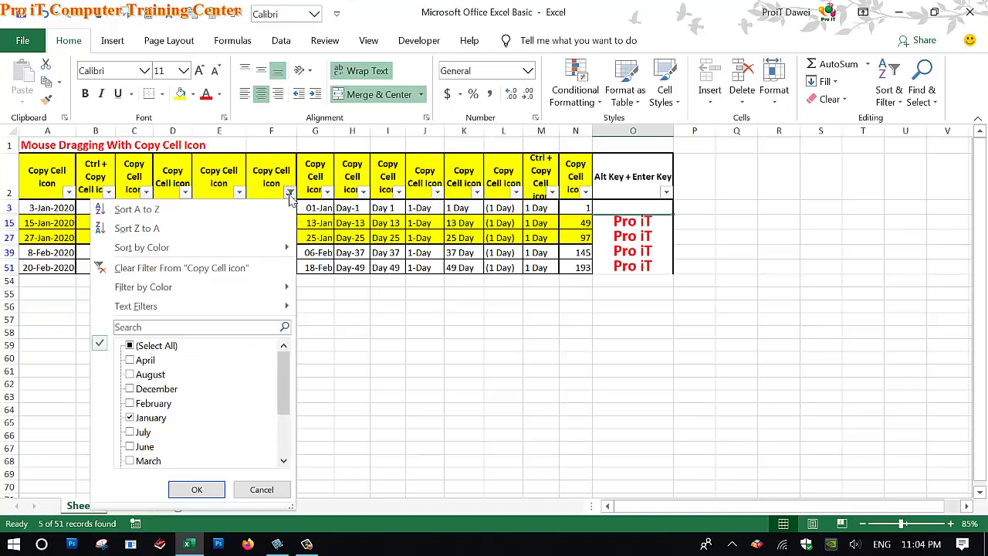
{"action": "left_click", "coordinate": [139, 346]}
{"action": "left_click", "coordinate": [194, 489]}
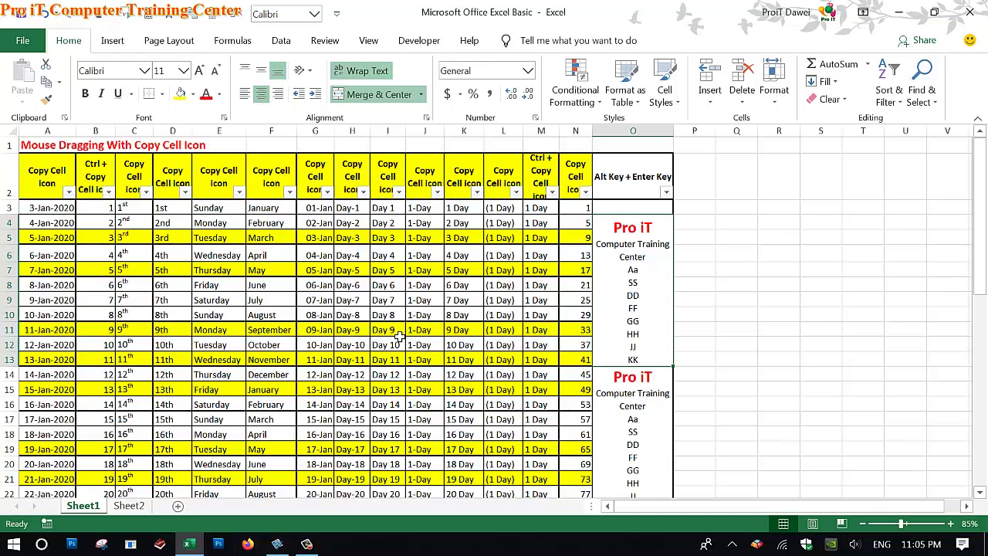
Set the data rows A3:N53 to No Fill, removing their yellow background
{"action": "mouse_move", "coordinate": [187, 543]}
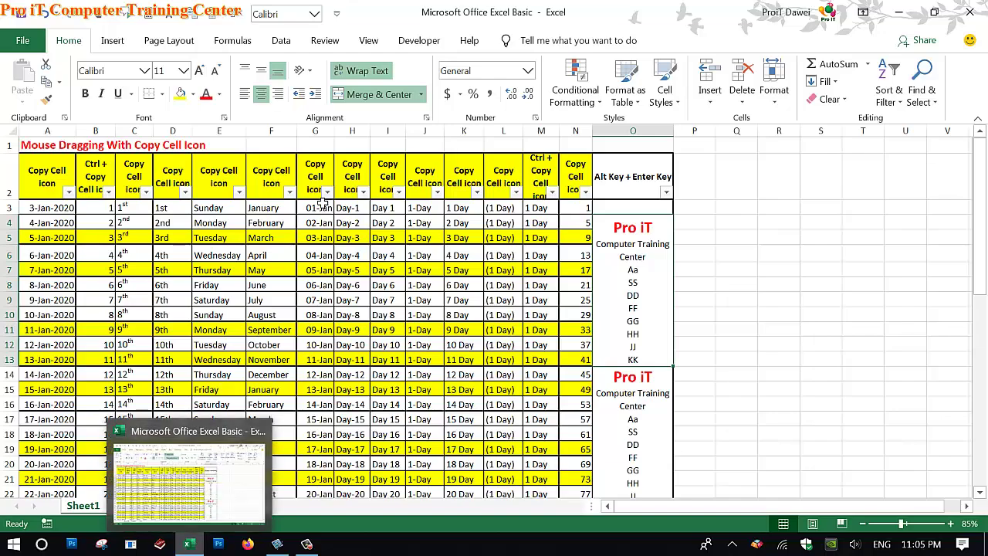
{"action": "mouse_move", "coordinate": [68, 210]}
{"action": "left_mouse_down"}
{"action": "mouse_move", "coordinate": [584, 525]}
{"action": "mouse_move", "coordinate": [585, 487]}
{"action": "left_mouse_up"}
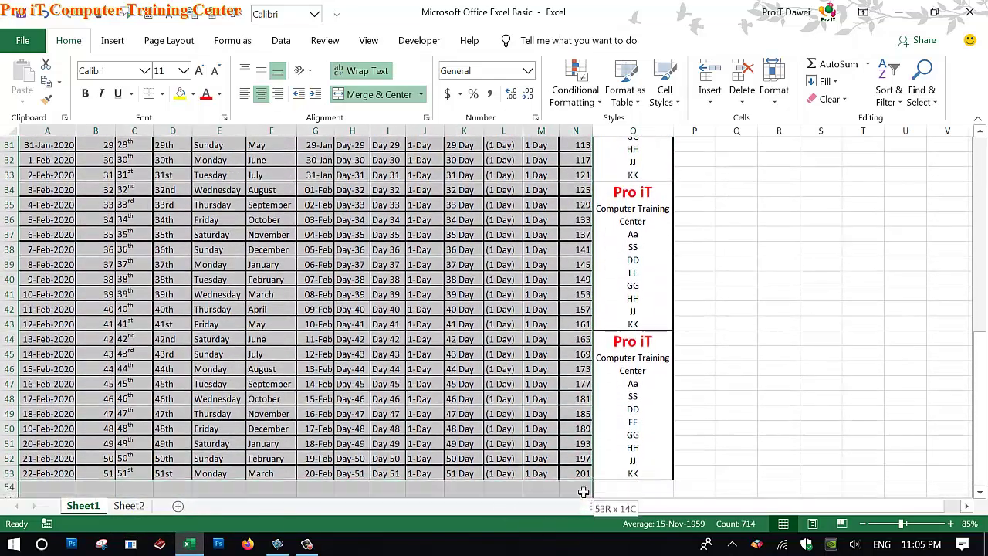
{"action": "left_click", "coordinate": [193, 93]}
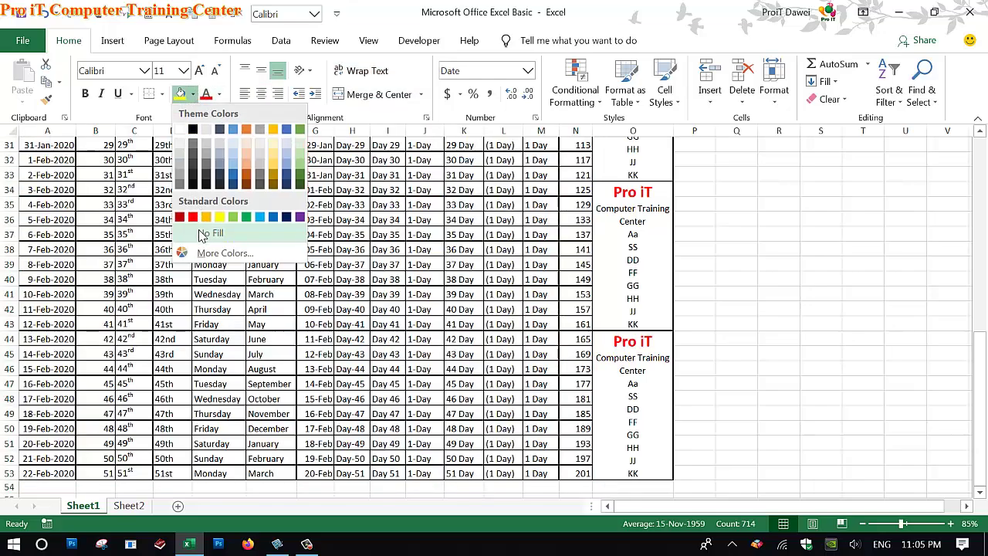
{"action": "scroll", "coordinate": [249, 362], "scroll_direction": "up", "scroll_amount": 10}
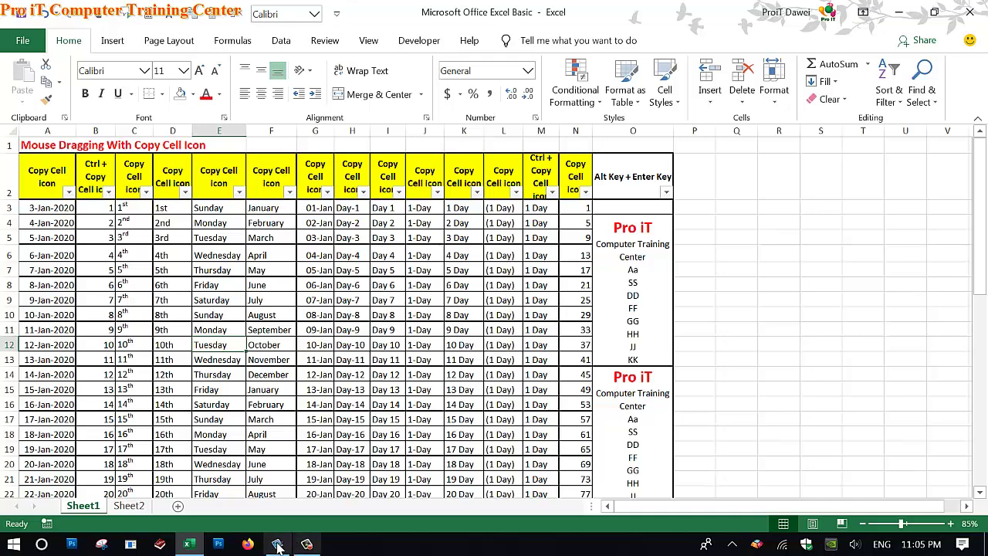
{"action": "left_click", "coordinate": [276, 543]}
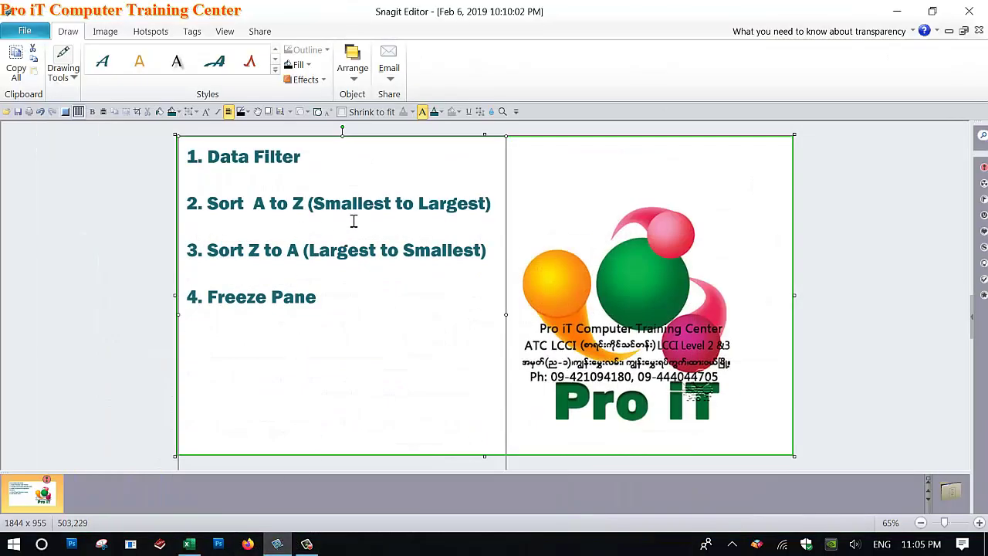
{"action": "left_click", "coordinate": [457, 219]}
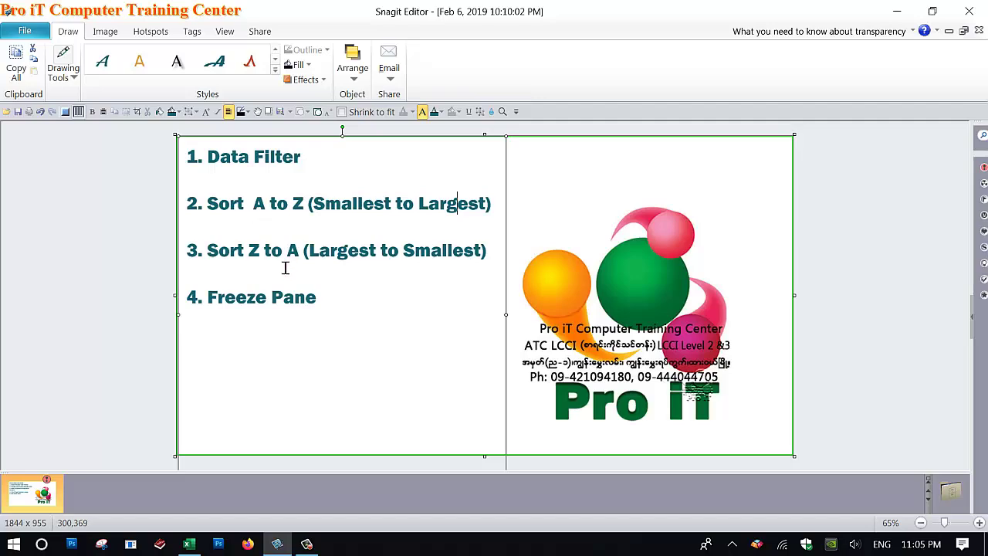
{"action": "left_click", "coordinate": [187, 544]}
{"action": "left_click", "coordinate": [272, 375]}
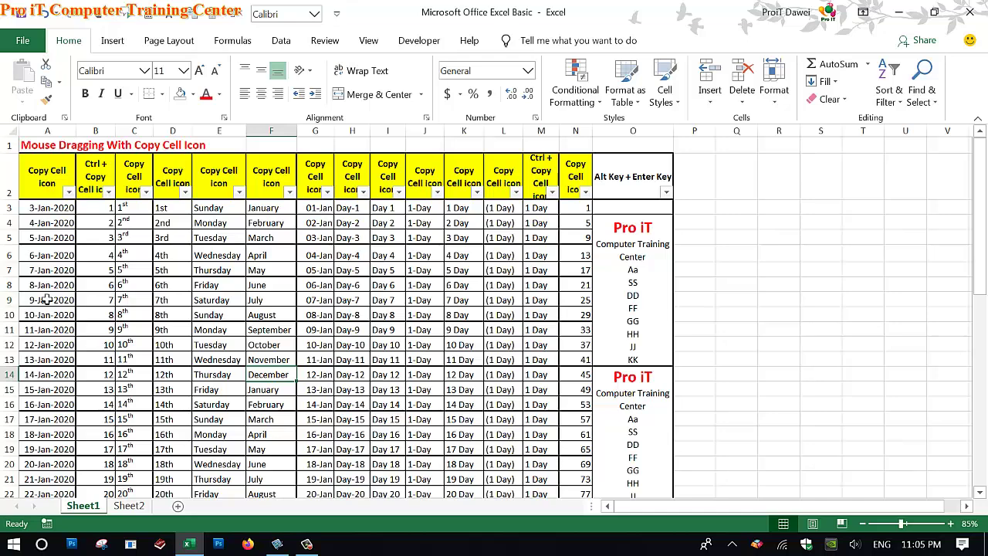
{"action": "left_click_drag", "start_coordinate": [37, 290], "coordinate": [575, 347]}
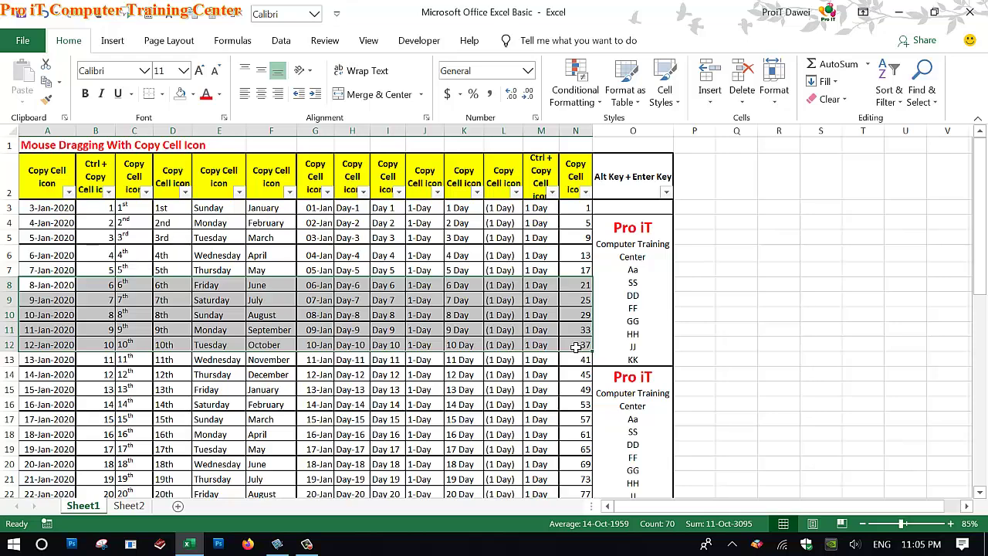
{"action": "mouse_move", "coordinate": [37, 286]}
{"action": "left_mouse_down"}
{"action": "mouse_move", "coordinate": [522, 353]}
{"action": "mouse_move", "coordinate": [575, 351]}
{"action": "left_mouse_up"}
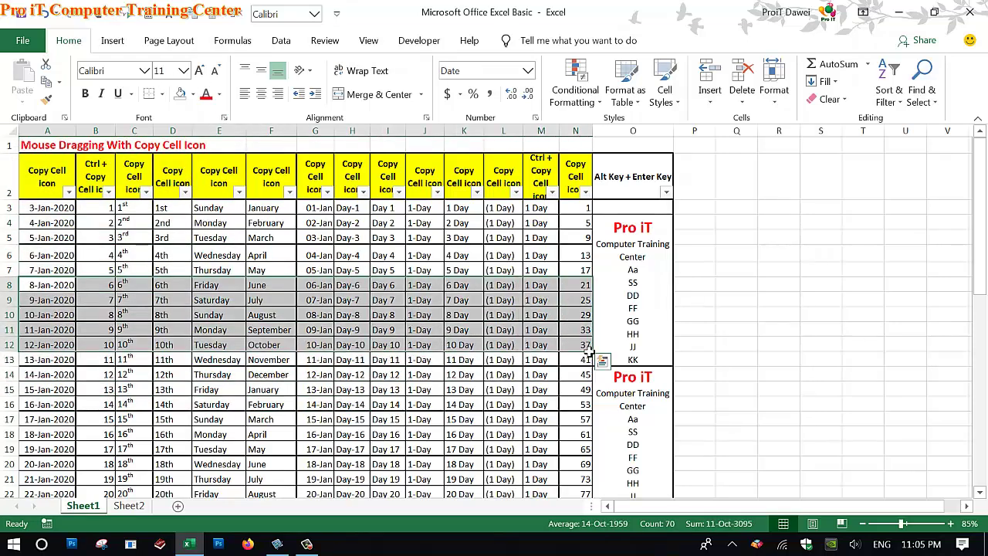
{"action": "left_click", "coordinate": [206, 96]}
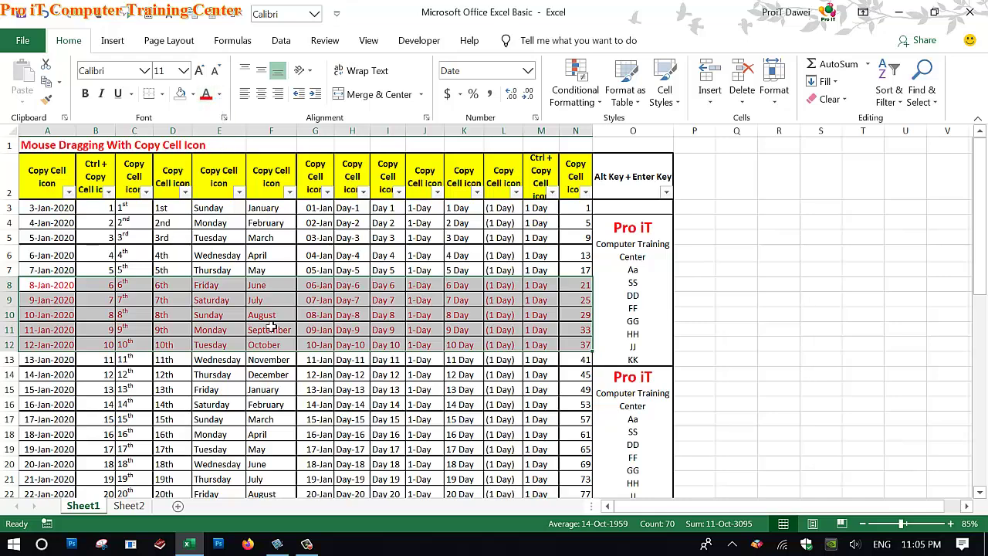
{"action": "left_click", "coordinate": [115, 97]}
{"action": "left_click", "coordinate": [84, 93]}
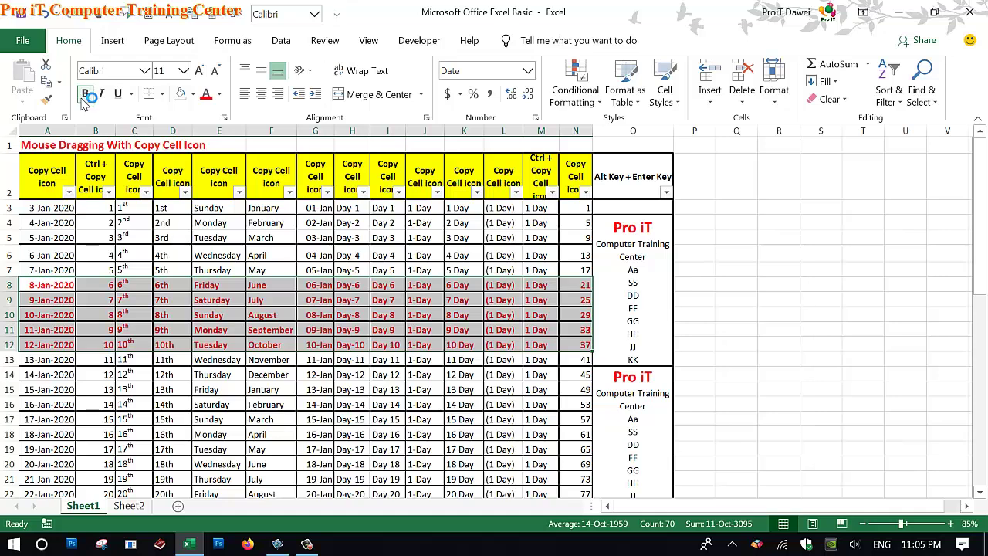
{"action": "left_click", "coordinate": [218, 287]}
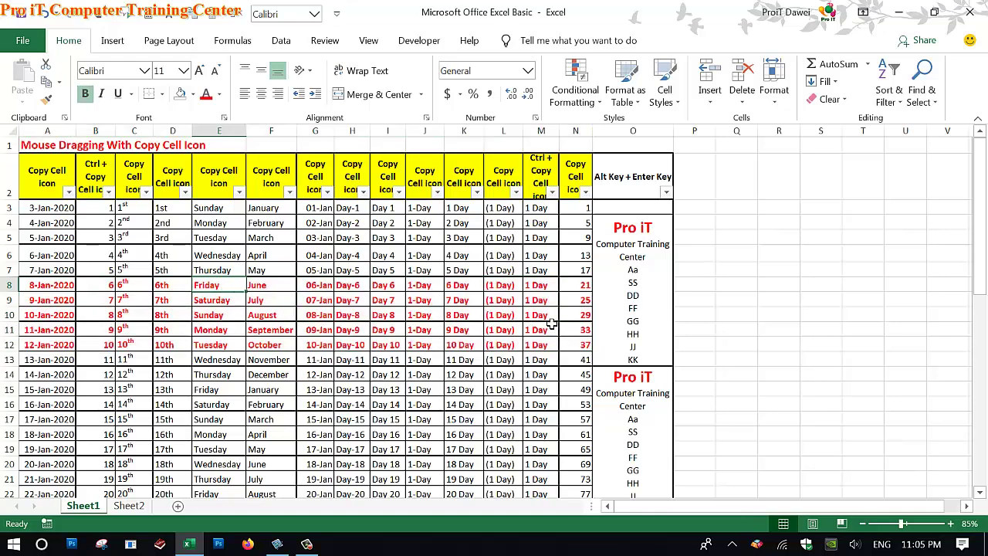
{"action": "key", "text": "ctrl+z"}
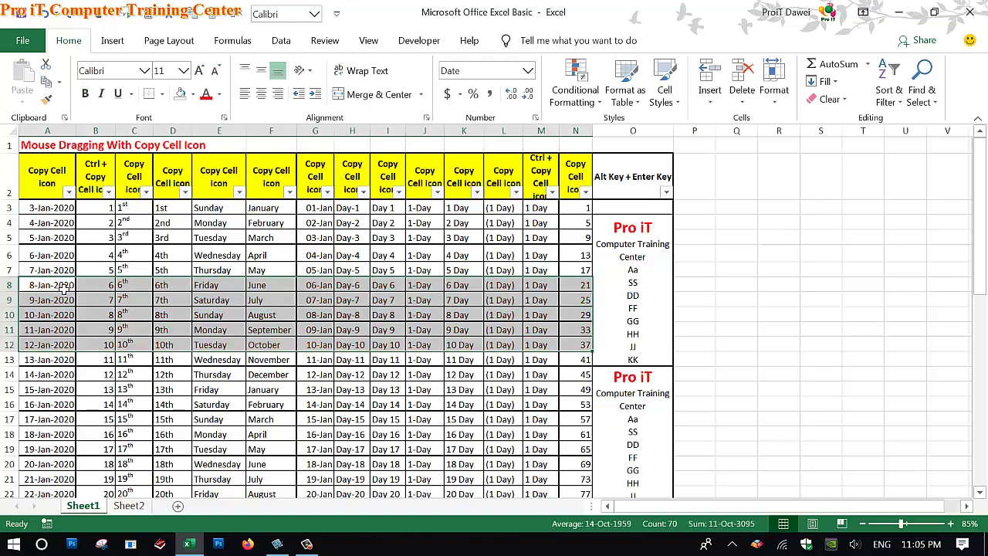
Make row 8's text bold red and row 9's text bold green
{"action": "mouse_move", "coordinate": [63, 287]}
{"action": "left_mouse_down"}
{"action": "mouse_move", "coordinate": [318, 303]}
{"action": "mouse_move", "coordinate": [588, 287]}
{"action": "left_mouse_up"}
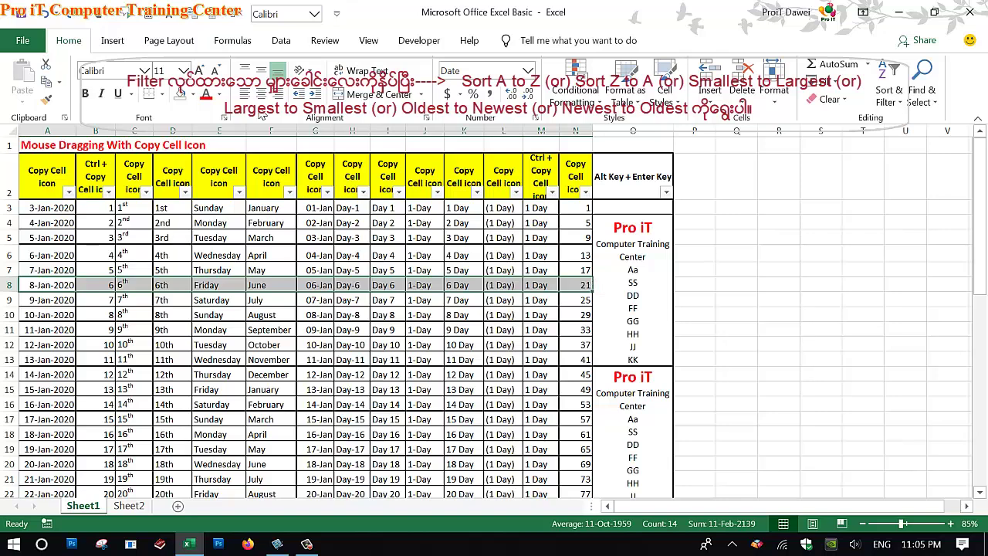
{"action": "left_click", "coordinate": [206, 95]}
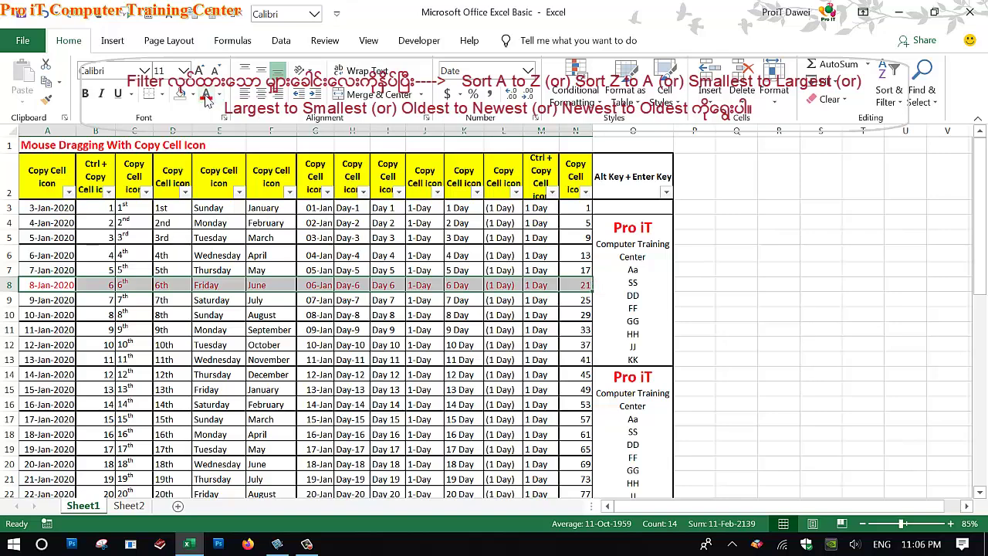
{"action": "left_click", "coordinate": [86, 93]}
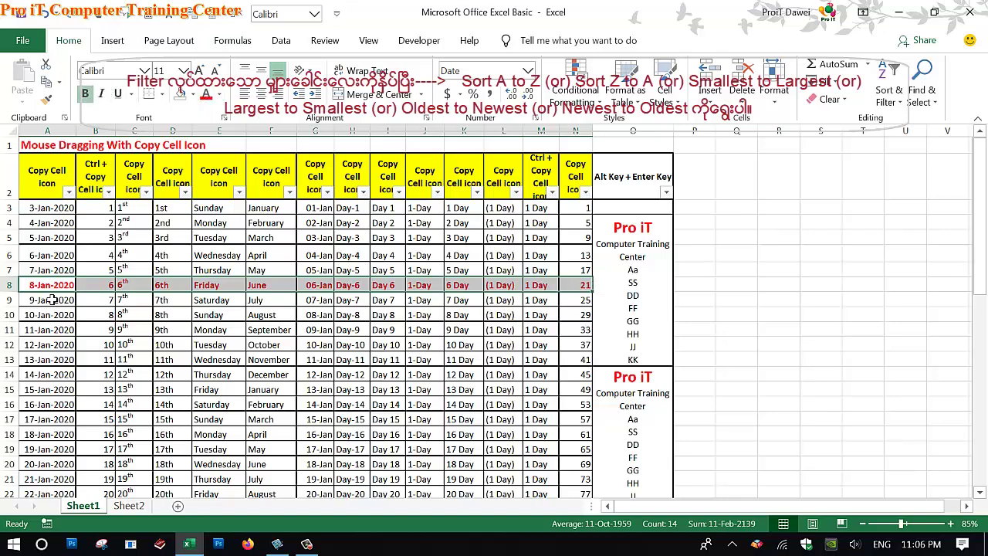
{"action": "left_click_drag", "start_coordinate": [51, 301], "coordinate": [575, 302]}
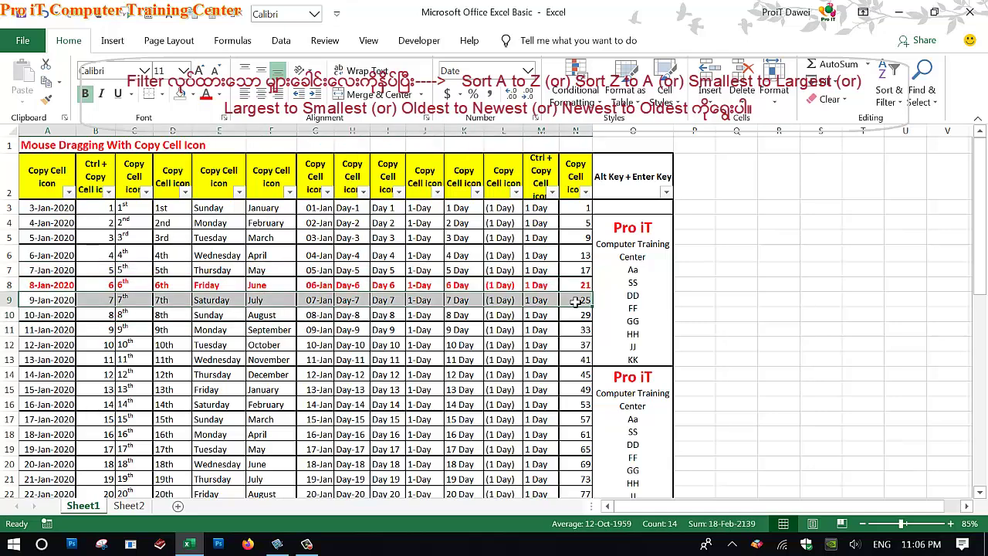
{"action": "left_click", "coordinate": [220, 95]}
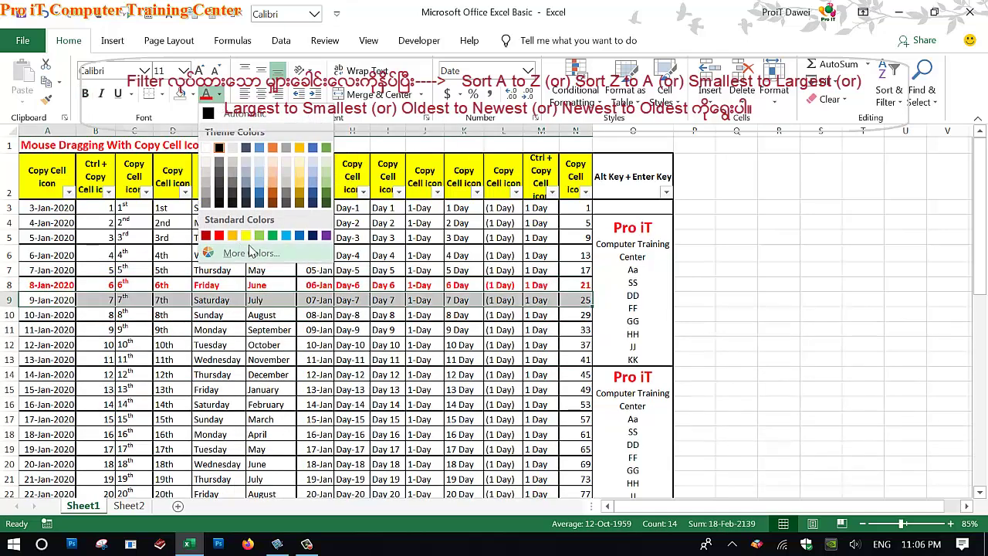
{"action": "left_click", "coordinate": [272, 236]}
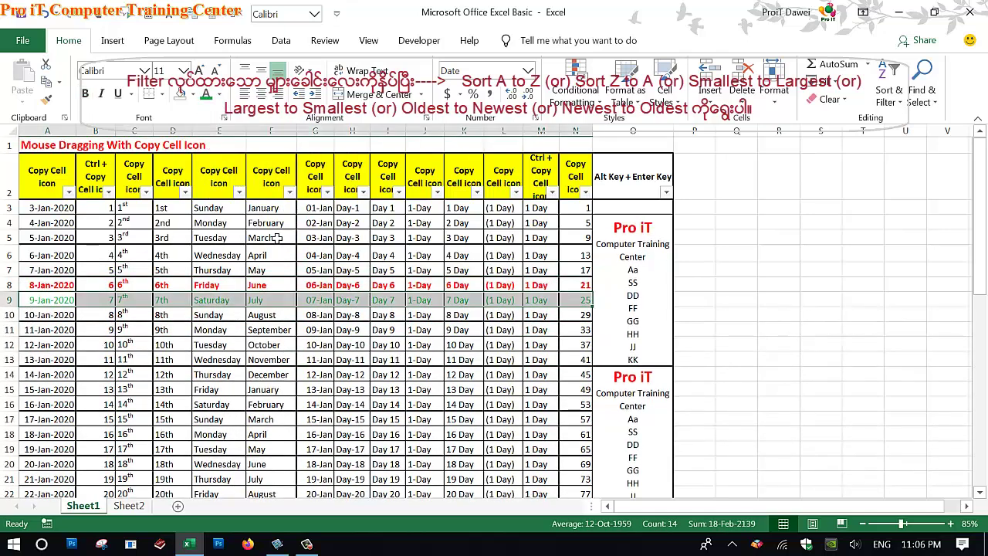
{"action": "left_click", "coordinate": [86, 94]}
Make row 10's text bold light blue, then select column F's month cells
{"action": "left_click_drag", "start_coordinate": [49, 317], "coordinate": [584, 322]}
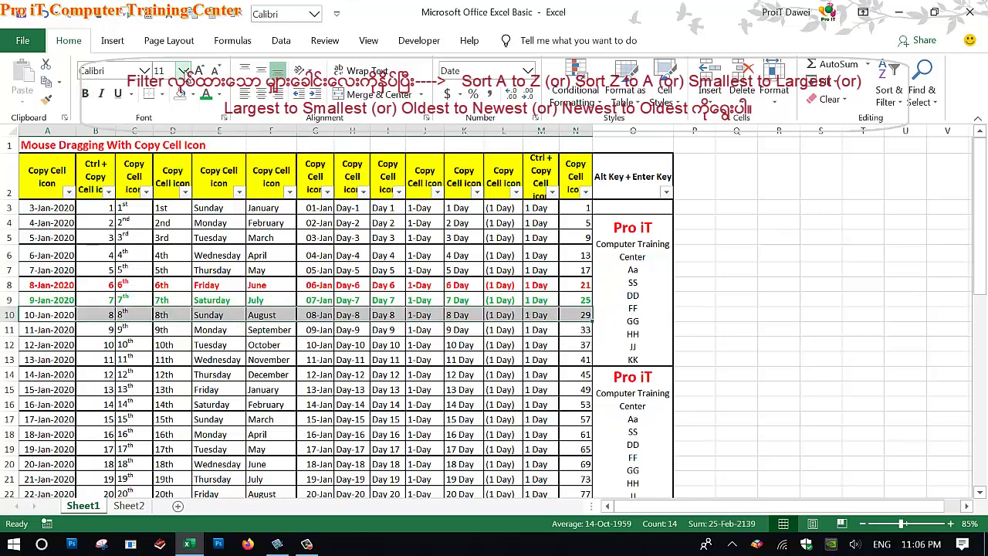
{"action": "left_click", "coordinate": [220, 96]}
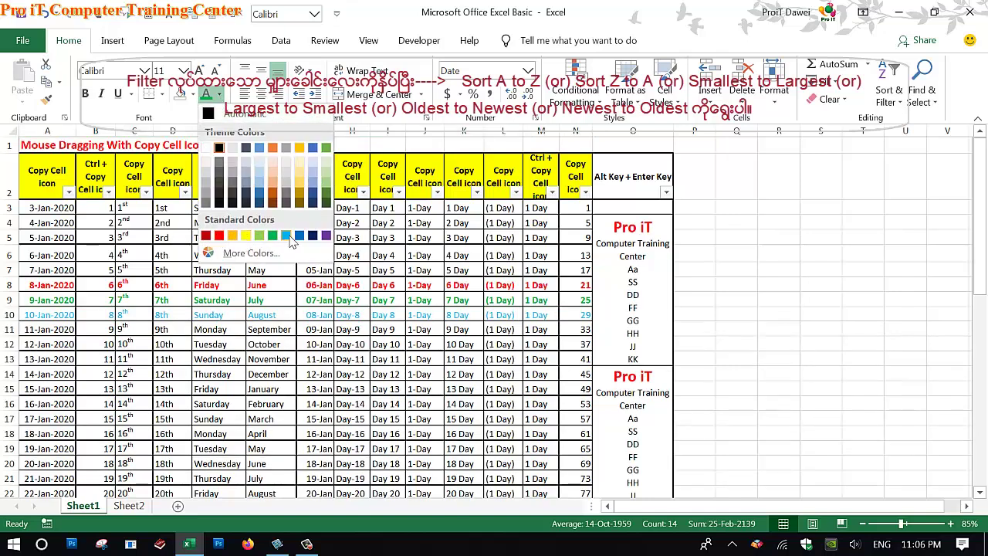
{"action": "left_click", "coordinate": [285, 236]}
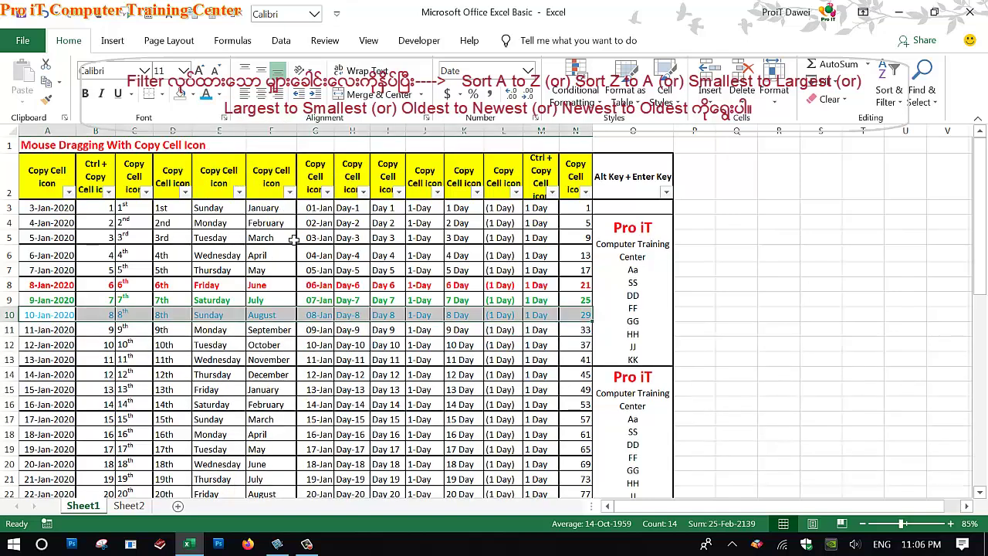
{"action": "left_click", "coordinate": [89, 94]}
{"action": "left_click", "coordinate": [226, 345]}
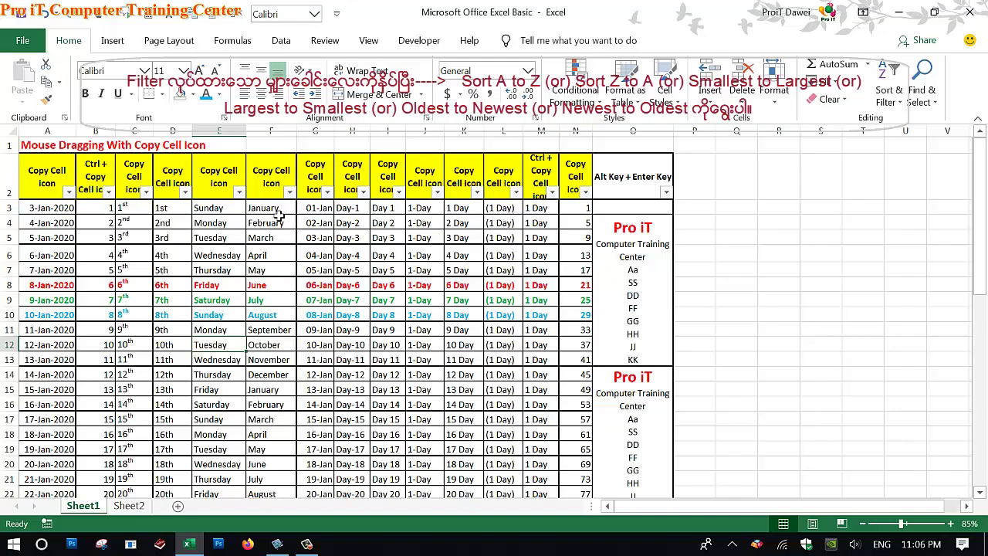
{"action": "mouse_move", "coordinate": [280, 215]}
{"action": "left_mouse_down"}
{"action": "mouse_move", "coordinate": [291, 513]}
{"action": "mouse_move", "coordinate": [283, 496]}
{"action": "mouse_move", "coordinate": [277, 521]}
{"action": "mouse_move", "coordinate": [271, 480]}
{"action": "left_mouse_up"}
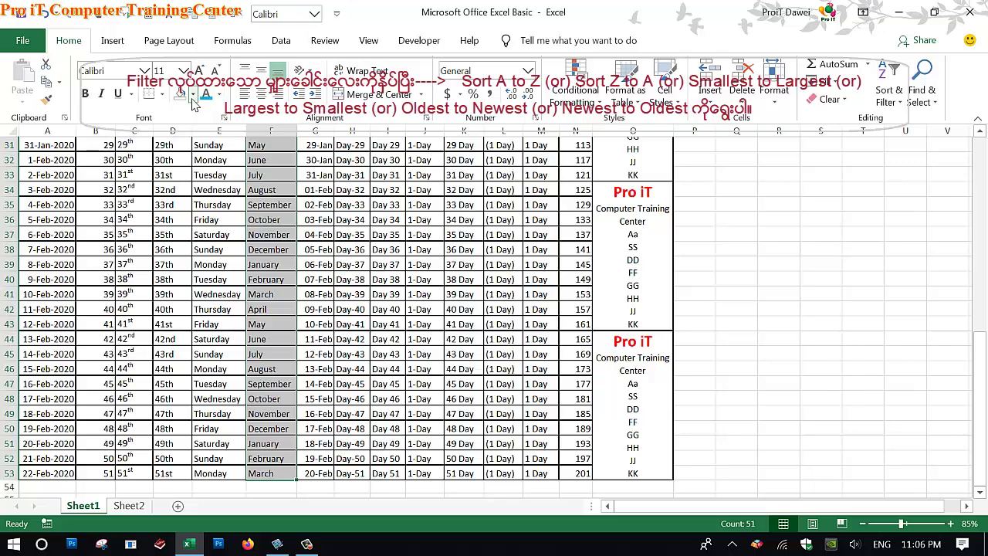
Fill the column F month cells yellow
{"action": "left_click", "coordinate": [192, 93]}
{"action": "left_click", "coordinate": [221, 217]}
{"action": "scroll", "coordinate": [661, 299], "scroll_direction": "up", "scroll_amount": 10}
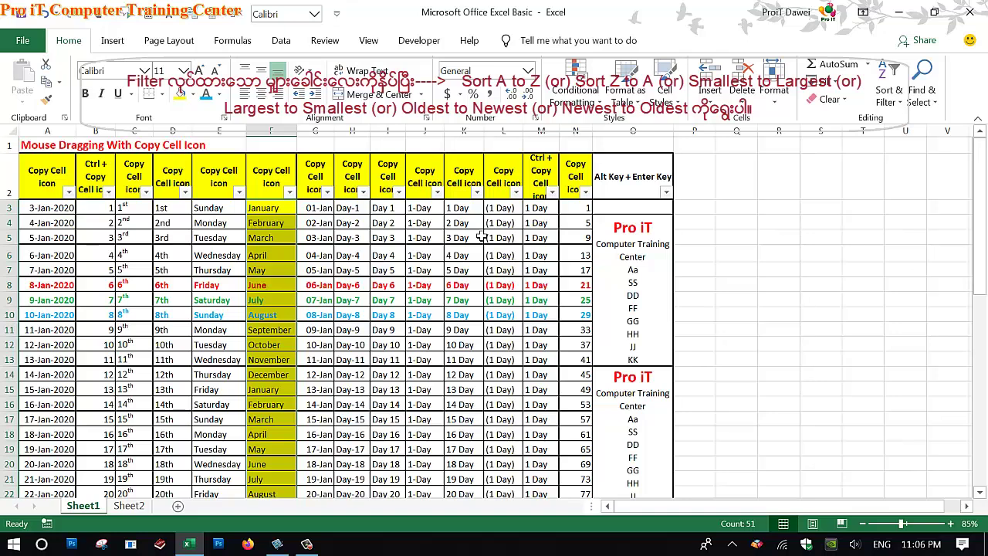
{"action": "left_click", "coordinate": [382, 238]}
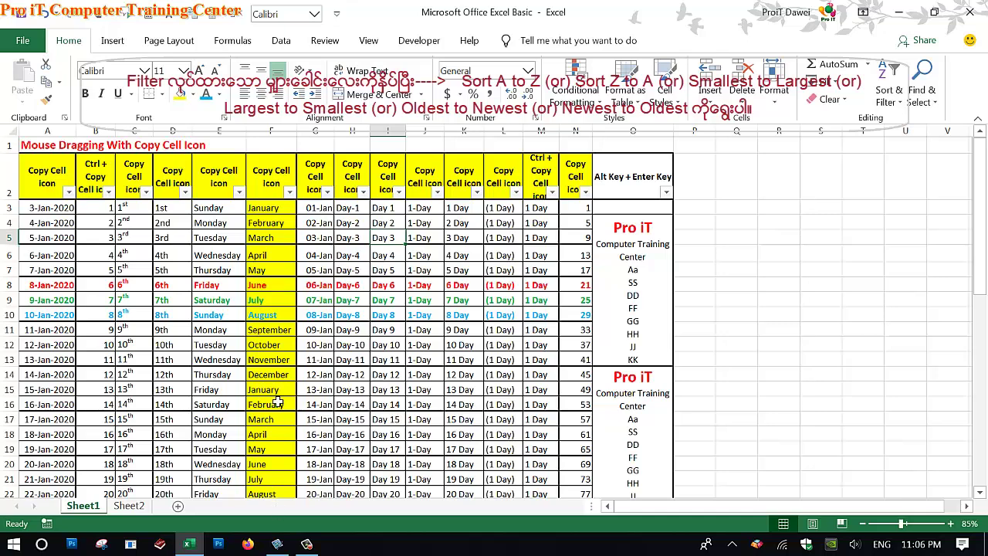
Fill the header row A2:N2 with light green
{"action": "left_click_drag", "start_coordinate": [59, 176], "coordinate": [574, 167]}
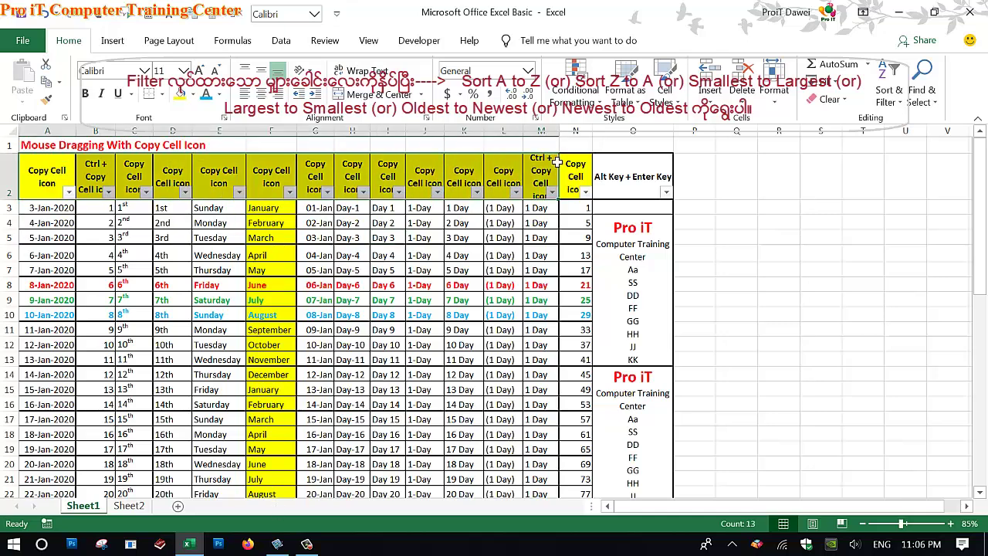
{"action": "left_click", "coordinate": [193, 94]}
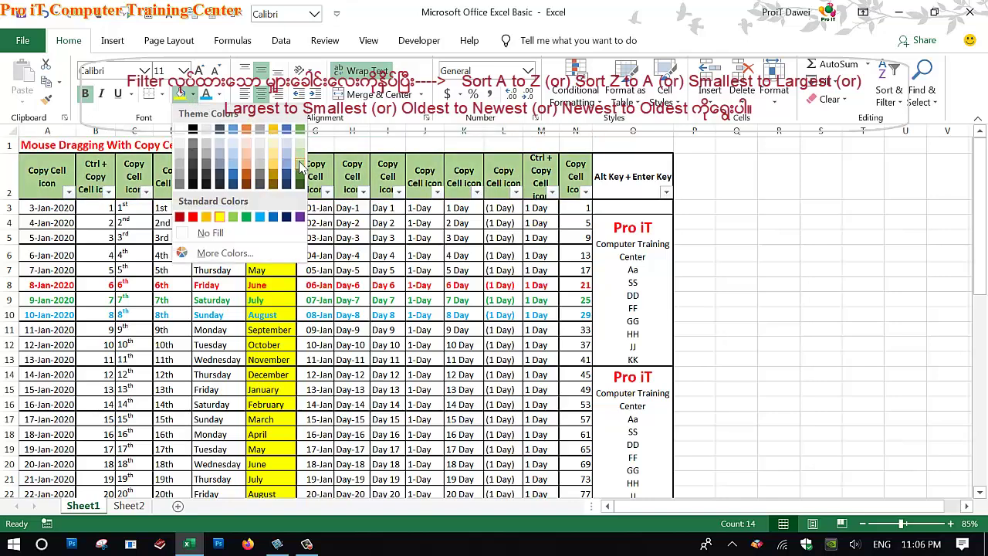
{"action": "left_click", "coordinate": [273, 164]}
{"action": "left_click", "coordinate": [340, 315]}
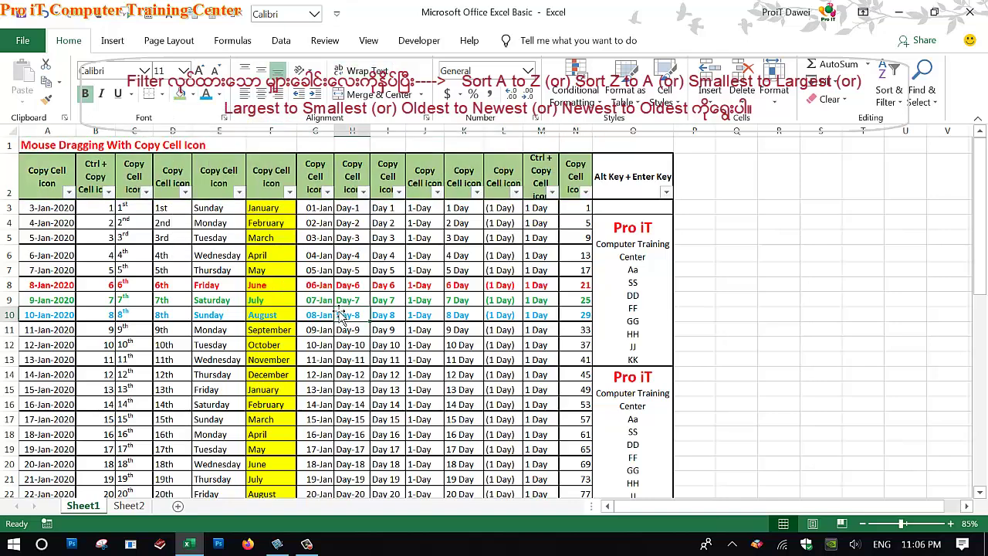
Attempt a month A-to-Z sort, dismiss the merged-cells warning, and select column O
{"action": "left_click", "coordinate": [290, 192]}
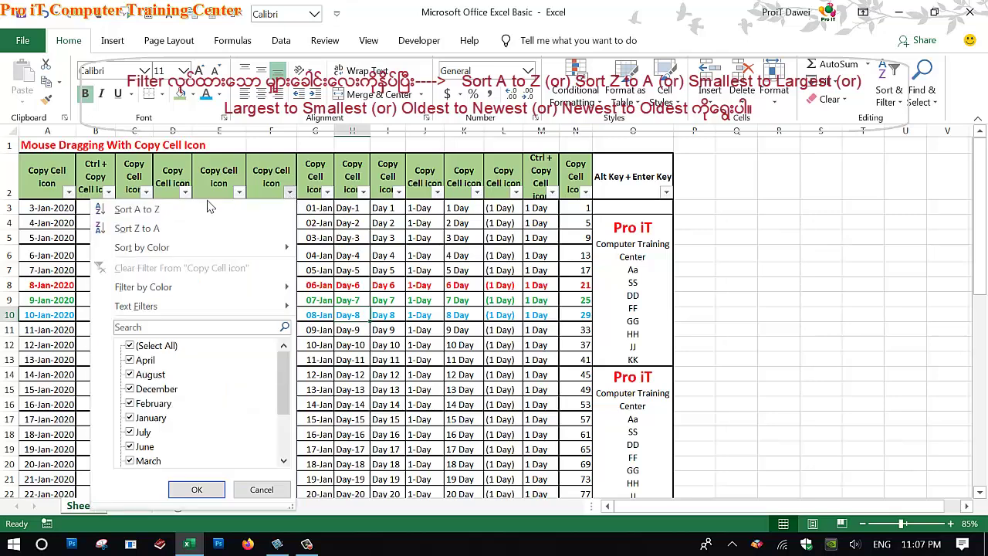
{"action": "left_click", "coordinate": [136, 213]}
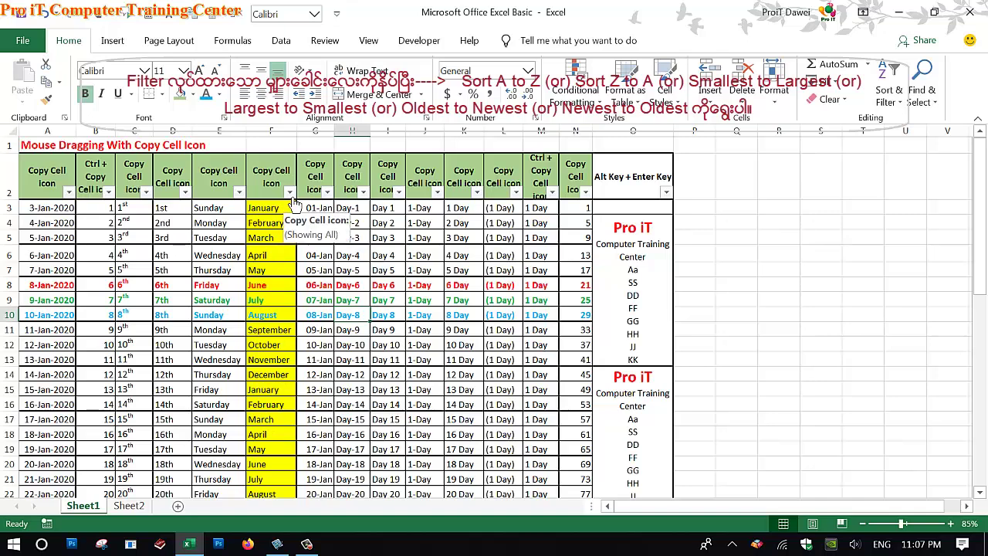
{"action": "left_click", "coordinate": [289, 192]}
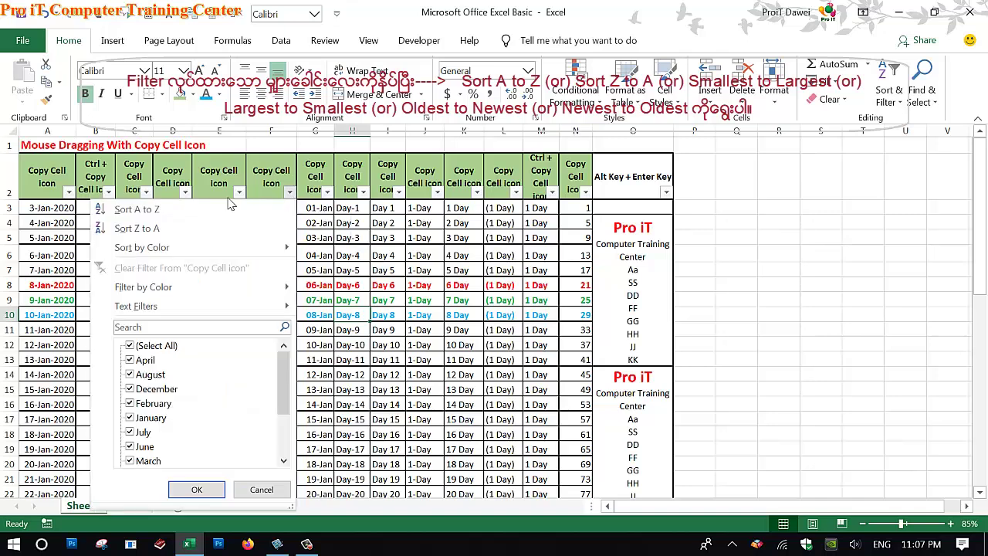
{"action": "left_click", "coordinate": [154, 215]}
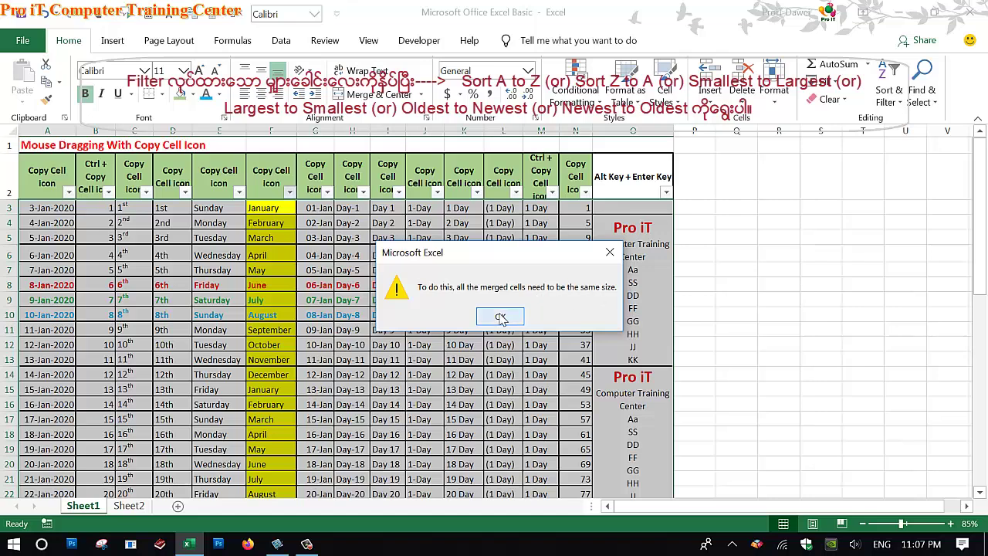
{"action": "left_click", "coordinate": [502, 316]}
{"action": "left_click", "coordinate": [644, 143]}
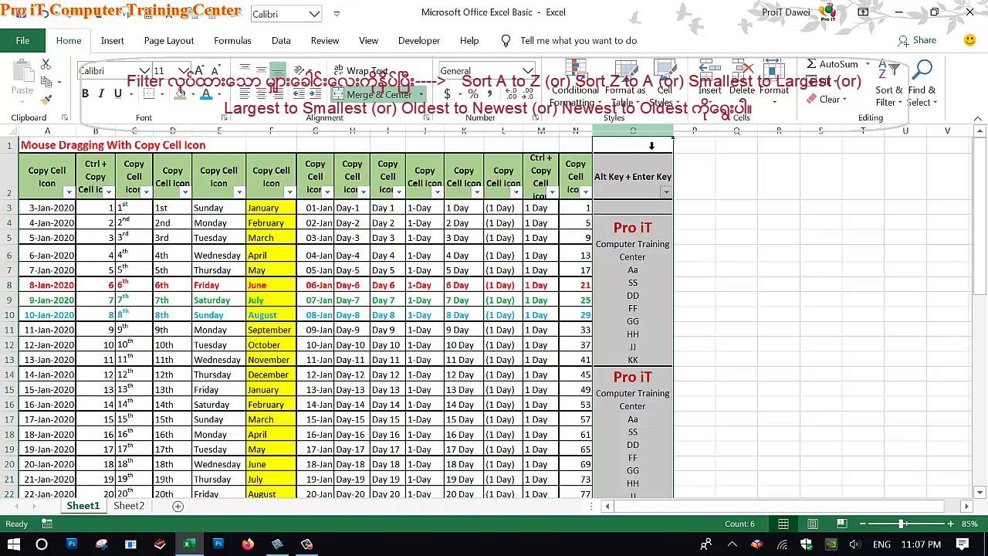
Delete column O with its merged Pro iT cells, leaving the table in A to N
{"action": "right_click", "coordinate": [647, 144]}
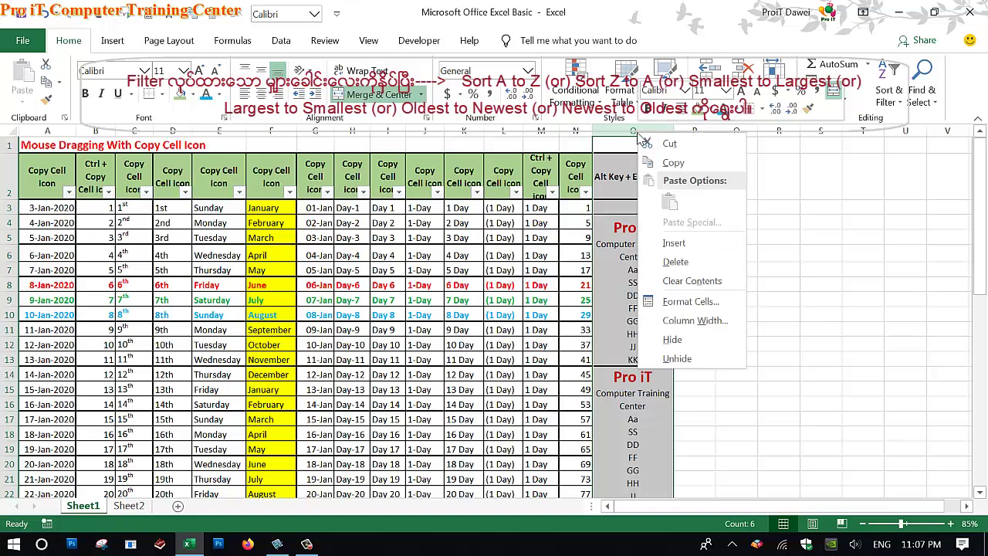
{"action": "left_click", "coordinate": [669, 264]}
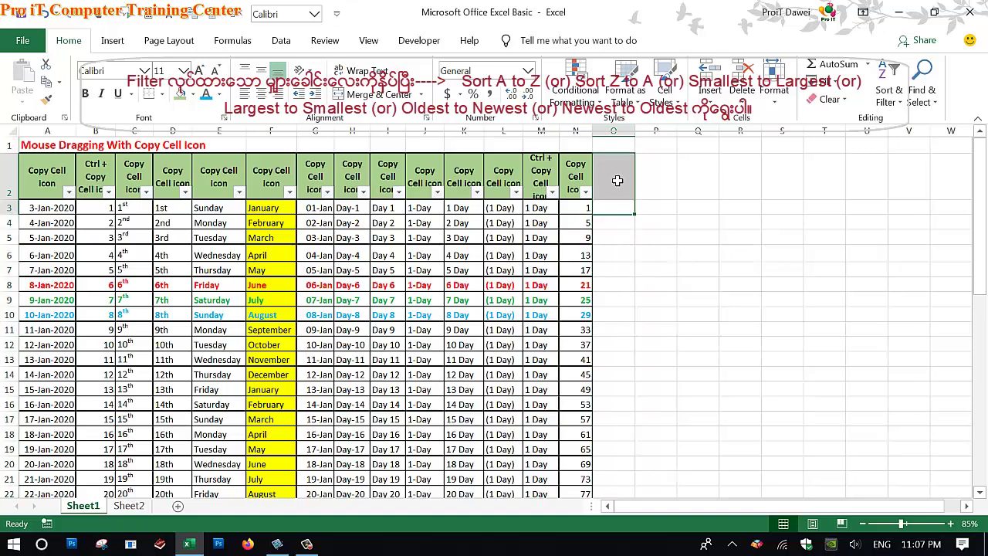
{"action": "left_click", "coordinate": [631, 288]}
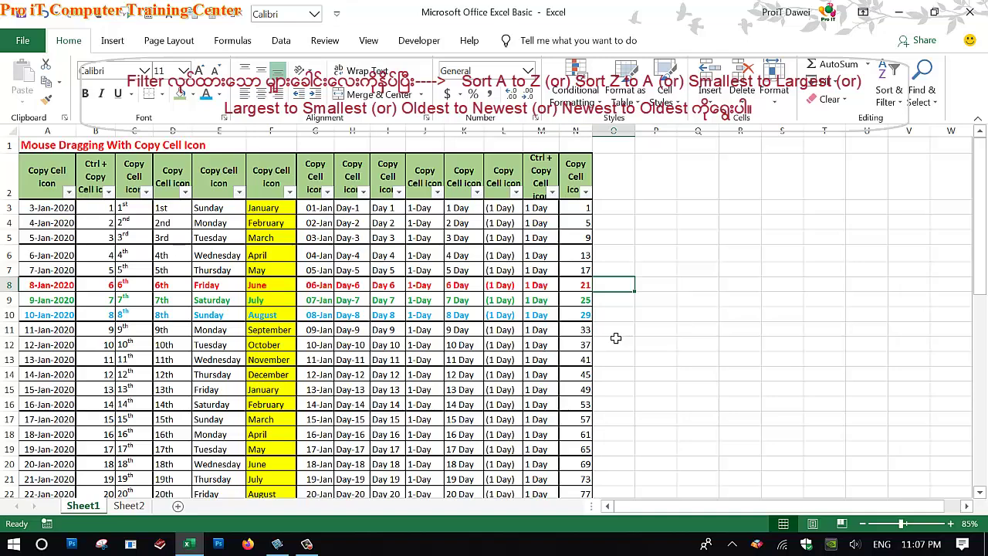
Sort the table by month A to Z so April rows come first
{"action": "left_click", "coordinate": [290, 192]}
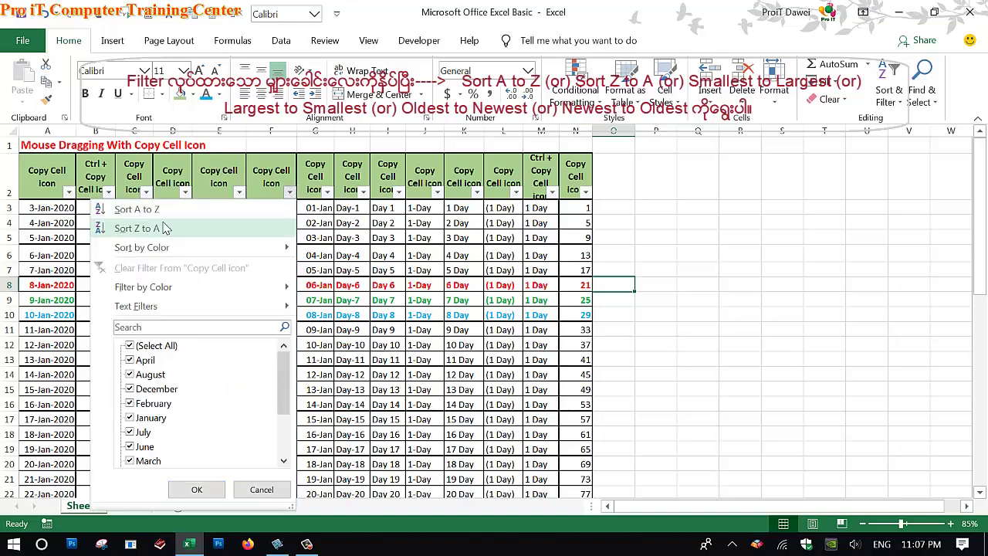
{"action": "left_click", "coordinate": [143, 211]}
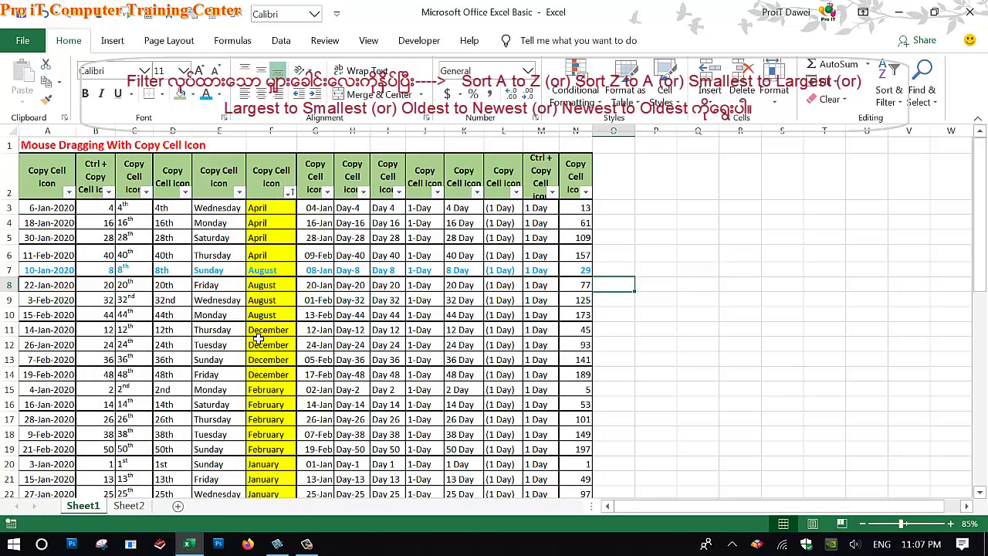
{"action": "left_click_drag", "start_coordinate": [267, 366], "coordinate": [267, 404]}
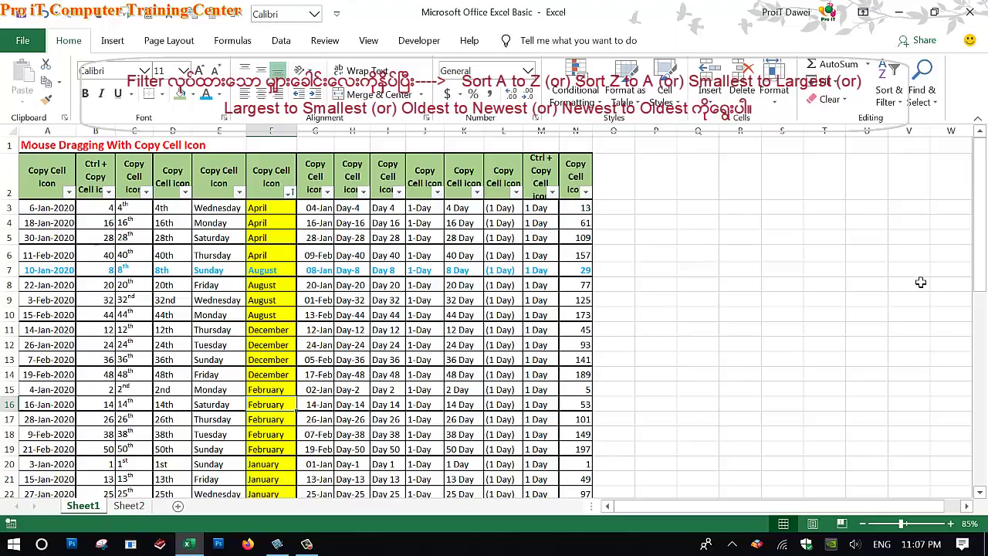
{"action": "left_click_drag", "start_coordinate": [980, 272], "coordinate": [975, 301]}
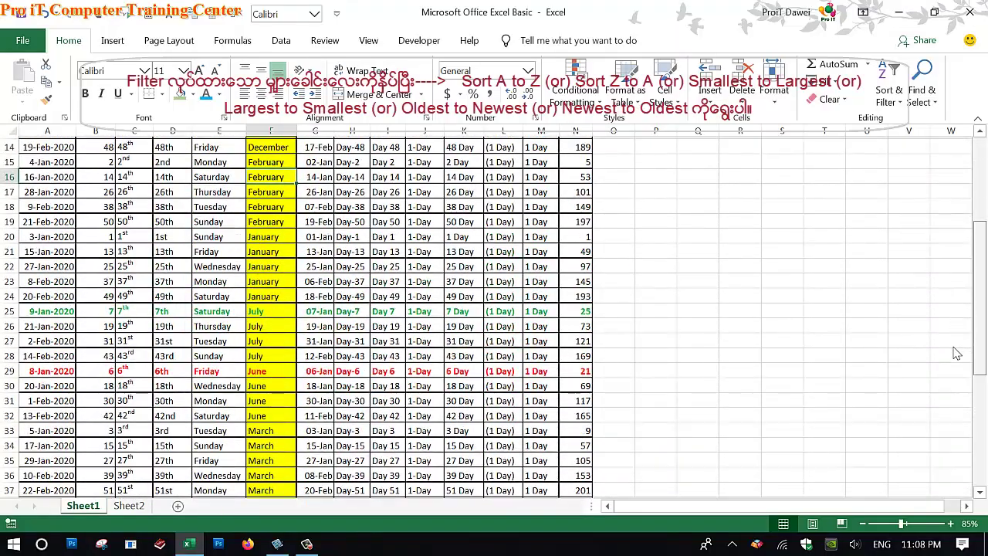
{"action": "left_click_drag", "start_coordinate": [975, 301], "coordinate": [954, 353]}
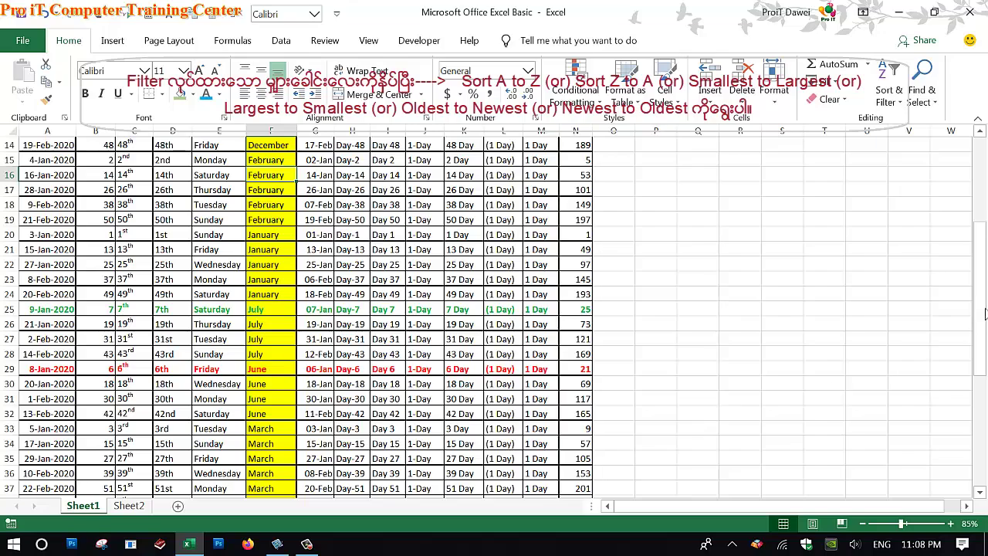
{"action": "left_click_drag", "start_coordinate": [977, 311], "coordinate": [977, 429]}
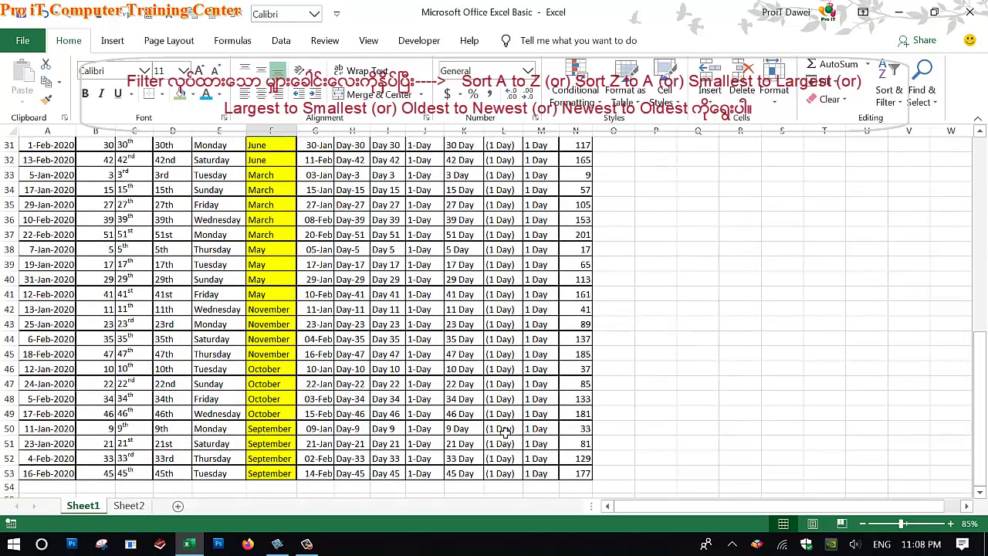
{"action": "left_click_drag", "start_coordinate": [974, 369], "coordinate": [975, 163]}
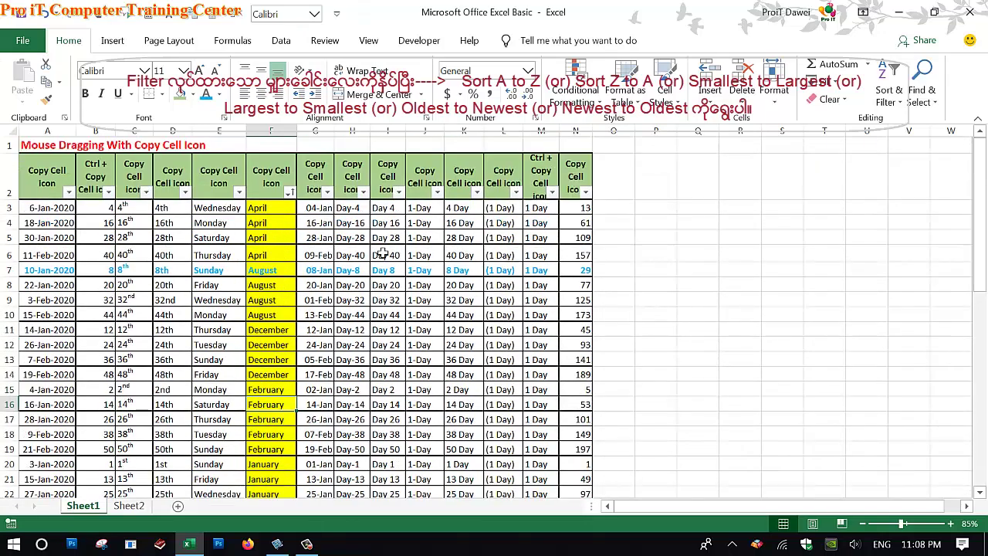
Check the sort by highlighting August row 7, July row 25 and June row 29
{"action": "left_click_drag", "start_coordinate": [66, 269], "coordinate": [589, 283]}
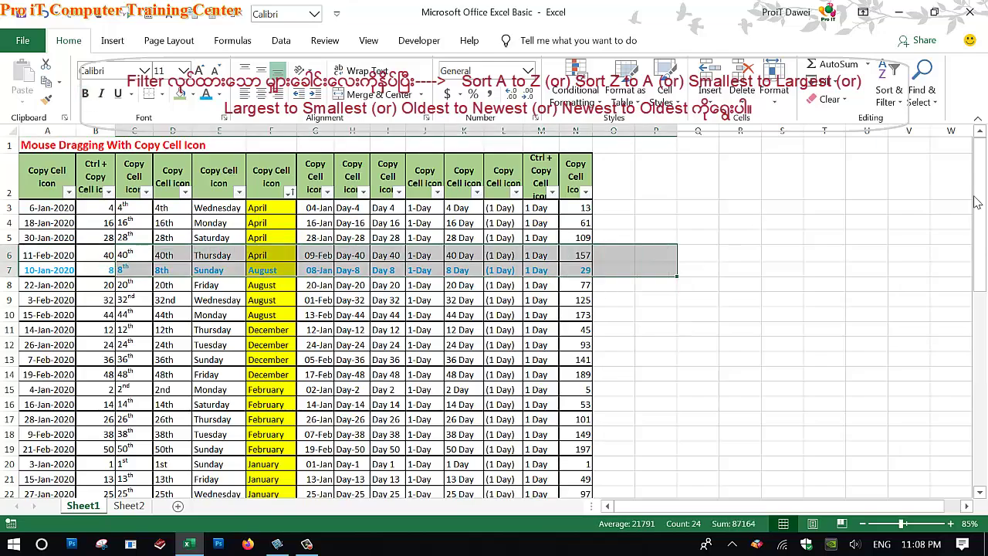
{"action": "left_click", "coordinate": [826, 210]}
{"action": "left_click_drag", "start_coordinate": [978, 186], "coordinate": [977, 275]}
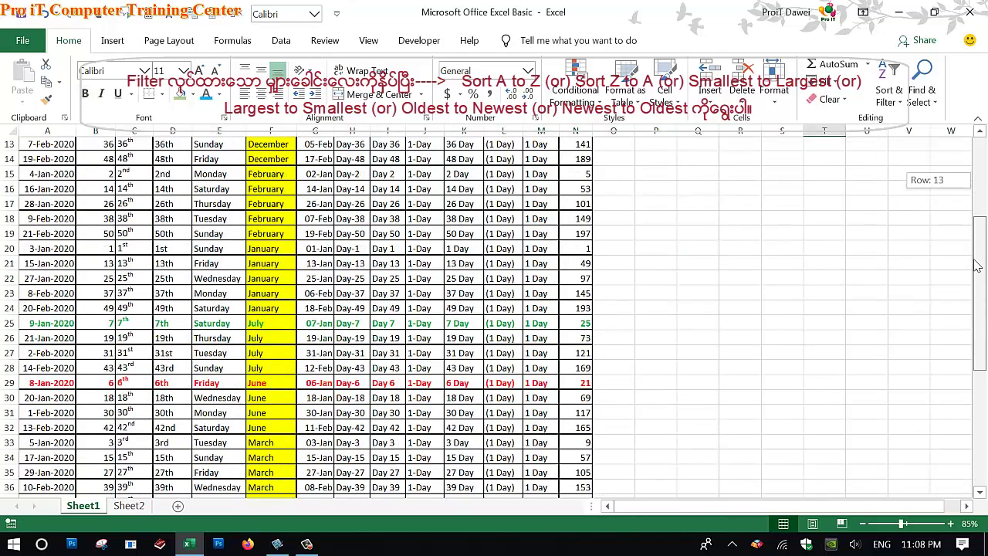
{"action": "left_click_drag", "start_coordinate": [30, 301], "coordinate": [593, 298]}
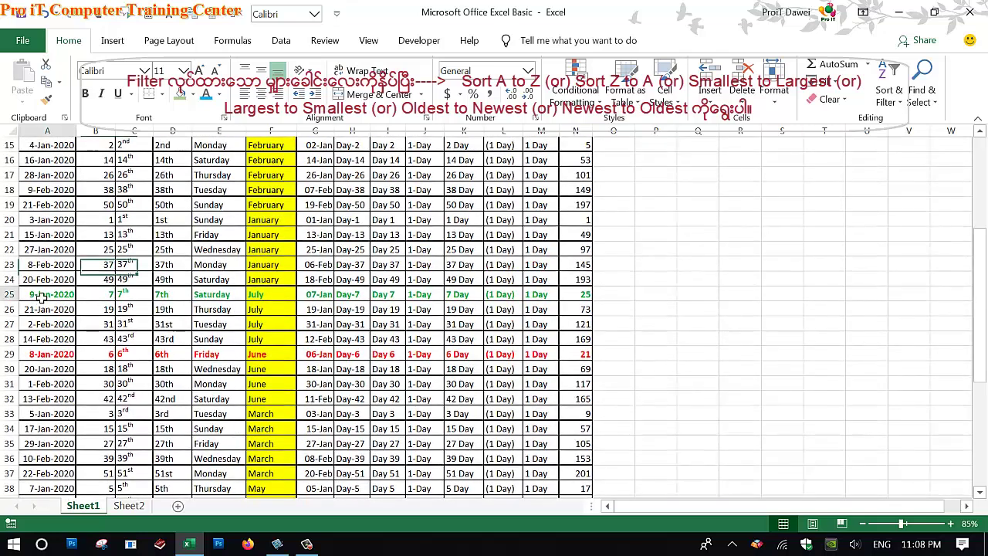
{"action": "left_click", "coordinate": [51, 340]}
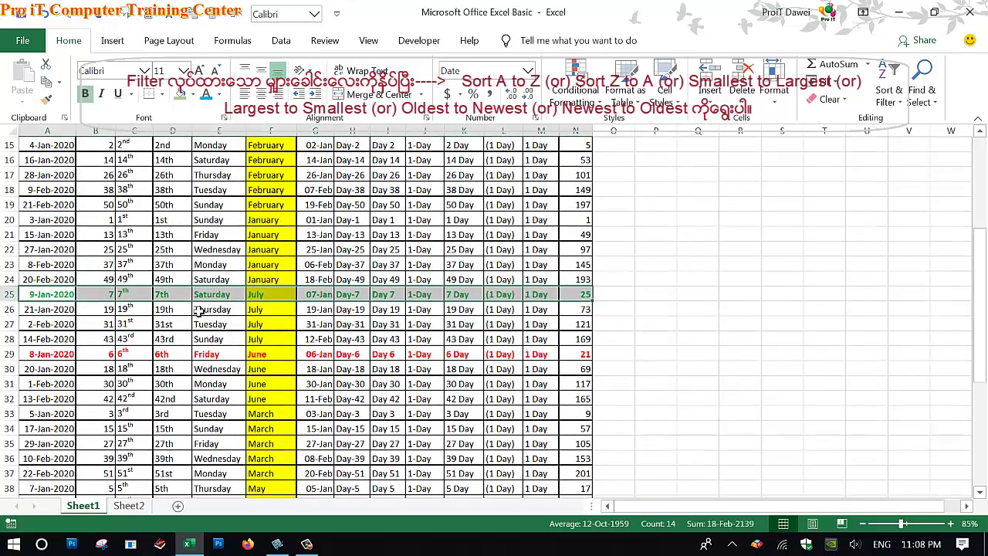
{"action": "left_click_drag", "start_coordinate": [44, 354], "coordinate": [587, 361]}
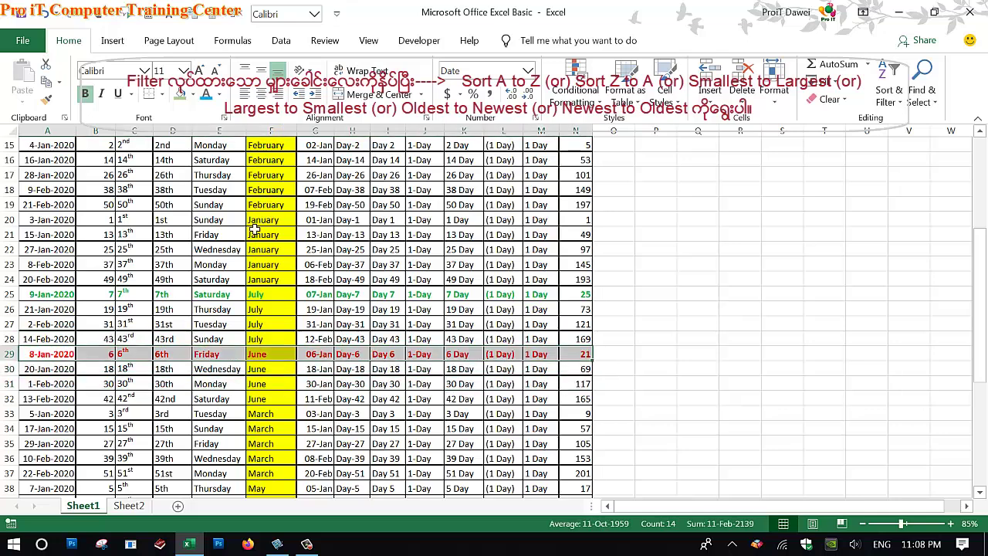
{"action": "left_click_drag", "start_coordinate": [977, 315], "coordinate": [952, 179]}
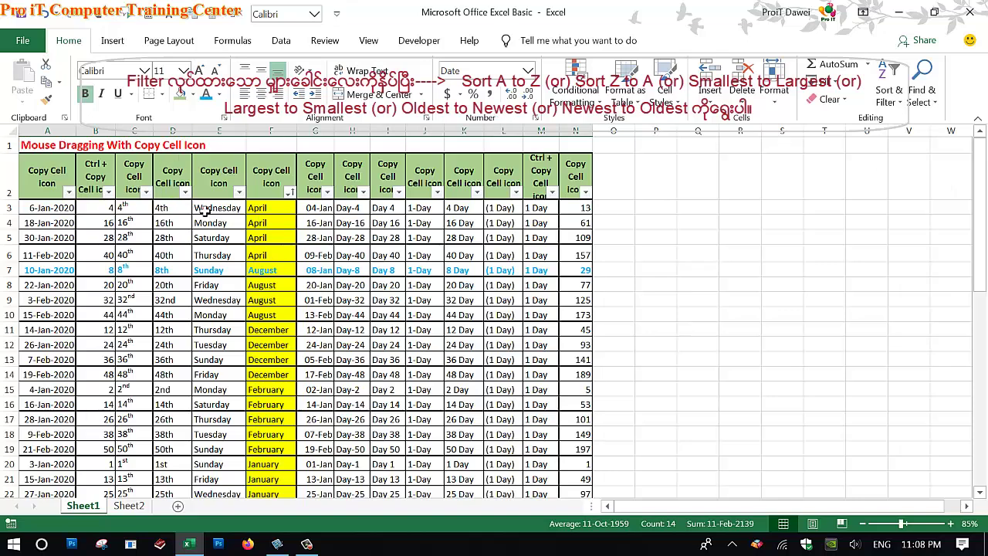
Sort the table by month Z to A, with September rows on top
{"action": "left_click", "coordinate": [289, 191]}
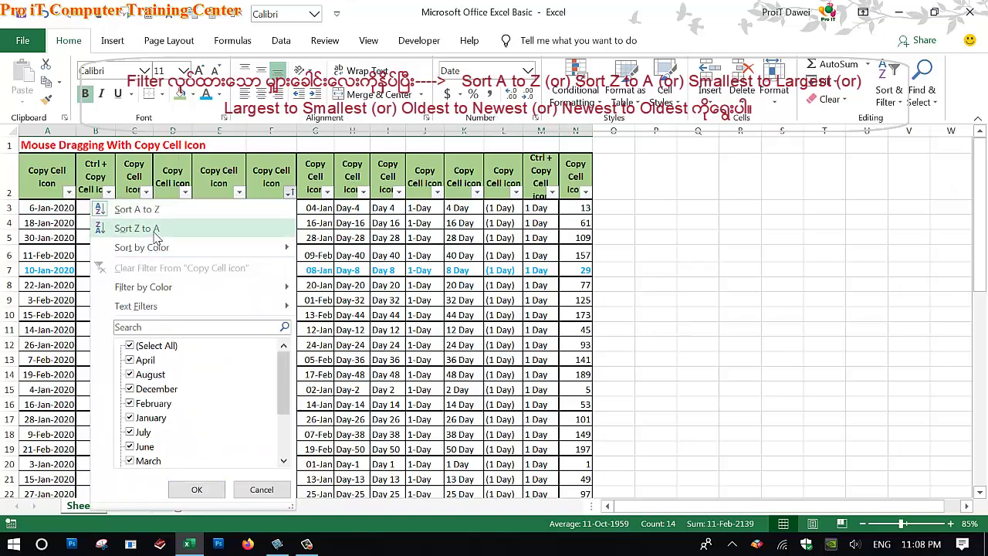
{"action": "left_click", "coordinate": [139, 228]}
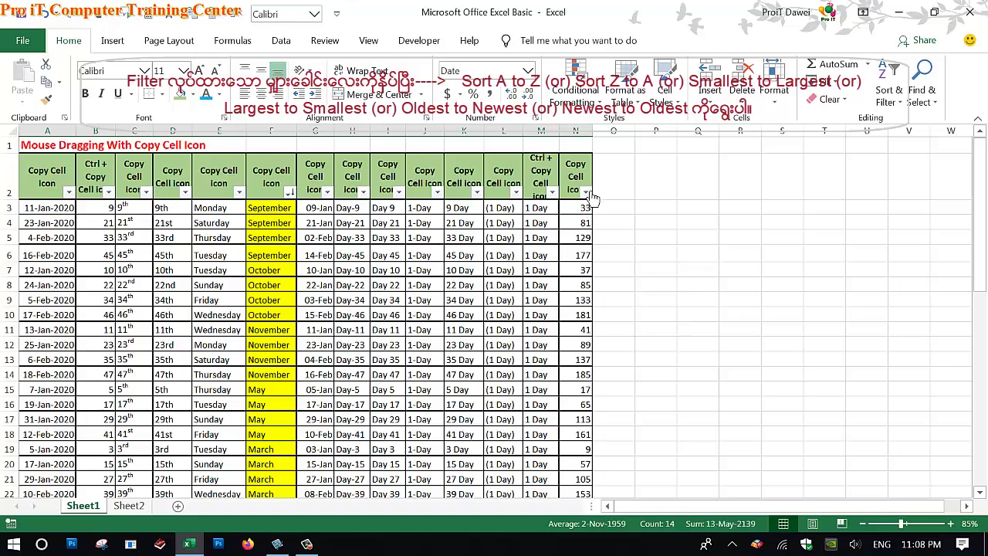
{"action": "left_click_drag", "start_coordinate": [589, 206], "coordinate": [587, 197]}
{"action": "left_click", "coordinate": [629, 194]}
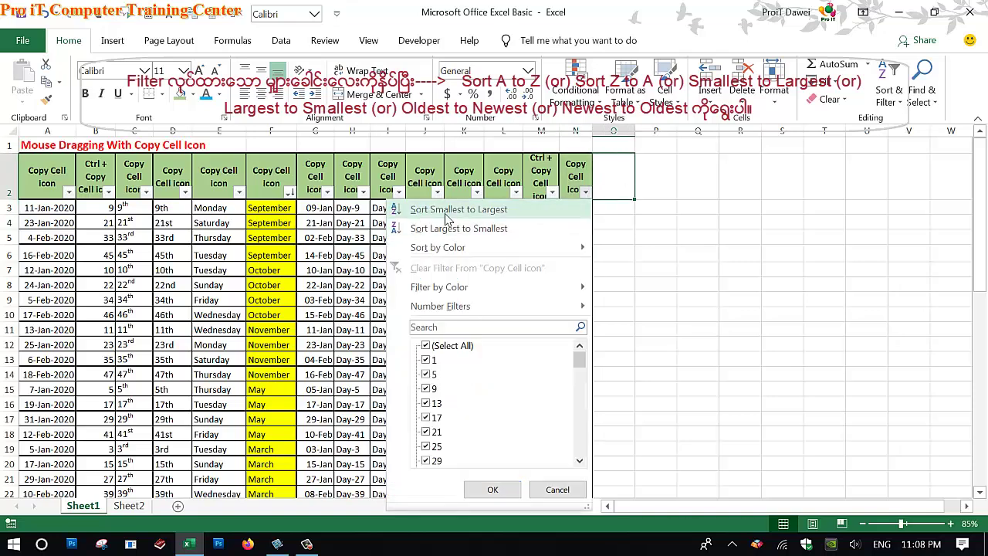
Sort by column N ascending, then descending from 201 down to 1, and select column N's values
{"action": "left_click", "coordinate": [448, 212]}
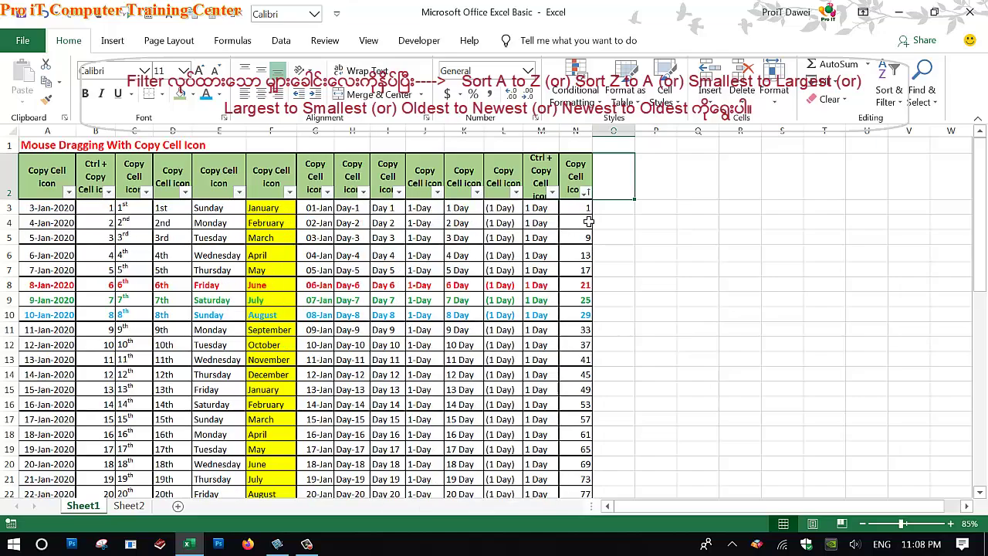
{"action": "mouse_move", "coordinate": [980, 223]}
{"action": "left_mouse_down"}
{"action": "mouse_move", "coordinate": [961, 359]}
{"action": "mouse_move", "coordinate": [966, 441]}
{"action": "mouse_move", "coordinate": [973, 155]}
{"action": "left_mouse_up"}
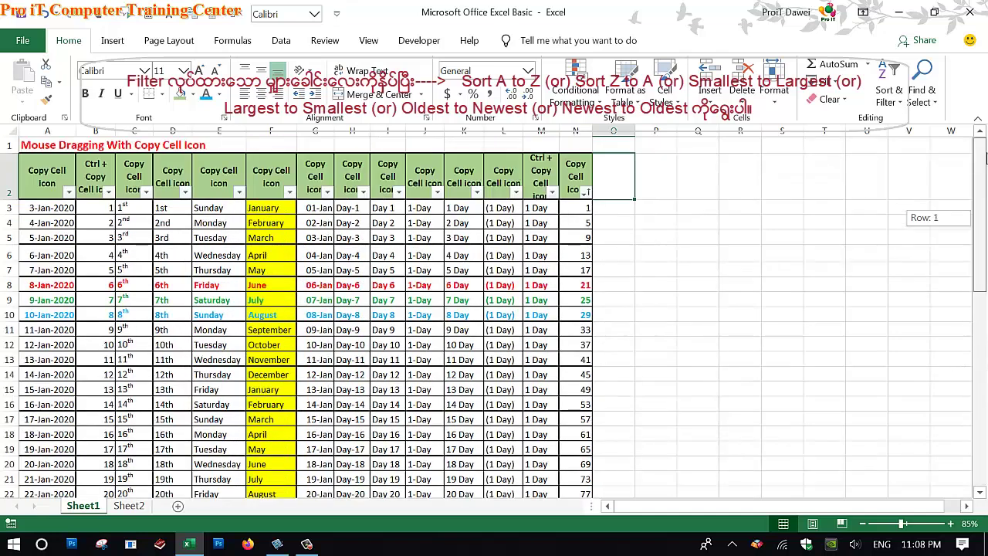
{"action": "left_click", "coordinate": [587, 192]}
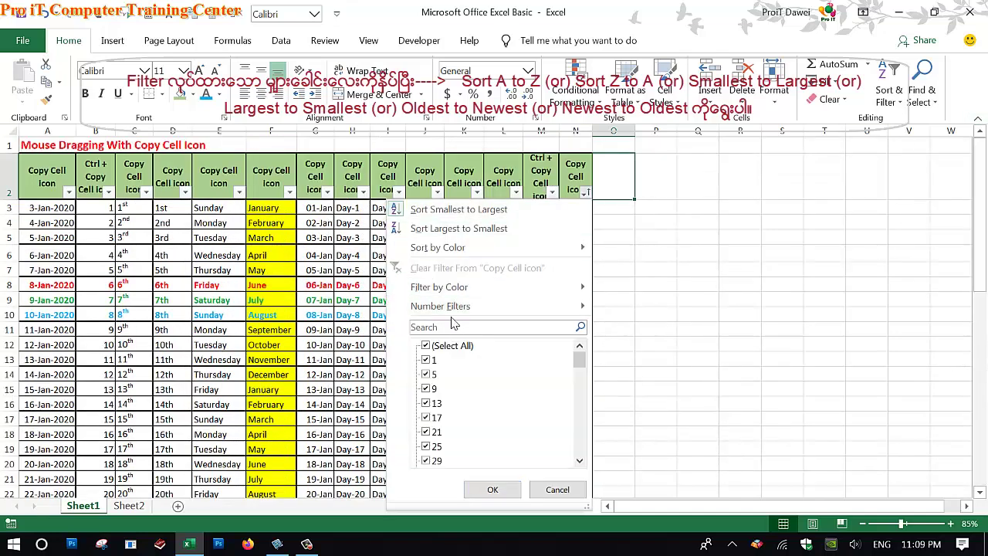
{"action": "left_click", "coordinate": [454, 230]}
{"action": "left_click", "coordinate": [575, 208]}
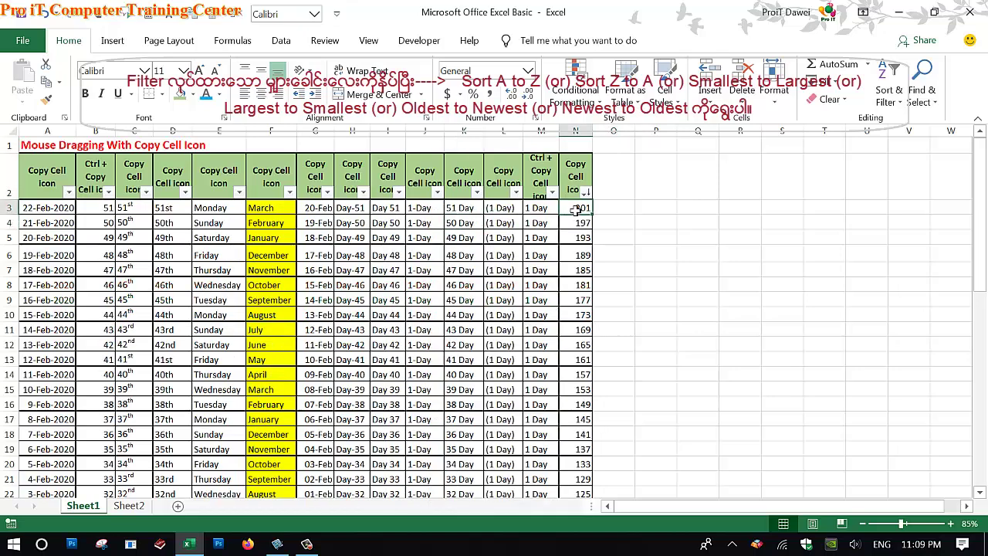
{"action": "mouse_move", "coordinate": [584, 210]}
{"action": "left_mouse_down"}
{"action": "mouse_move", "coordinate": [571, 536]}
{"action": "mouse_move", "coordinate": [575, 461]}
{"action": "left_mouse_up"}
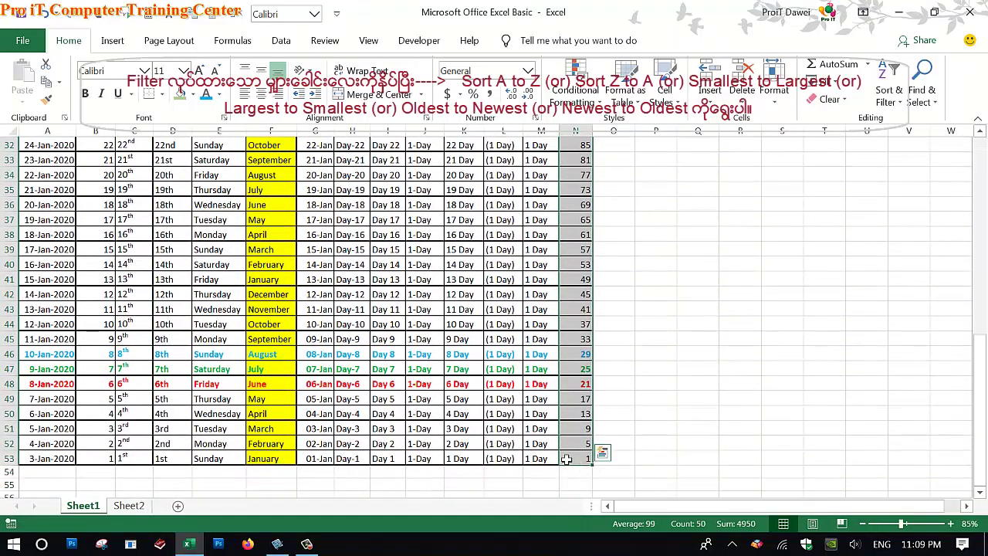
Fill the last column's values, N3:N53, with yellow
{"action": "left_click", "coordinate": [195, 94]}
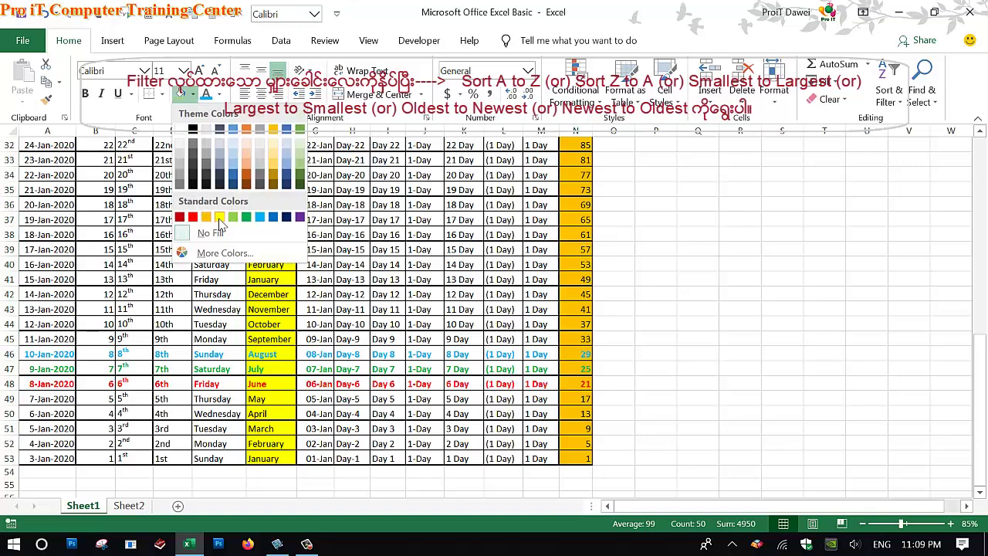
{"action": "left_click", "coordinate": [219, 215]}
{"action": "scroll", "coordinate": [532, 285], "scroll_direction": "up", "scroll_amount": 10}
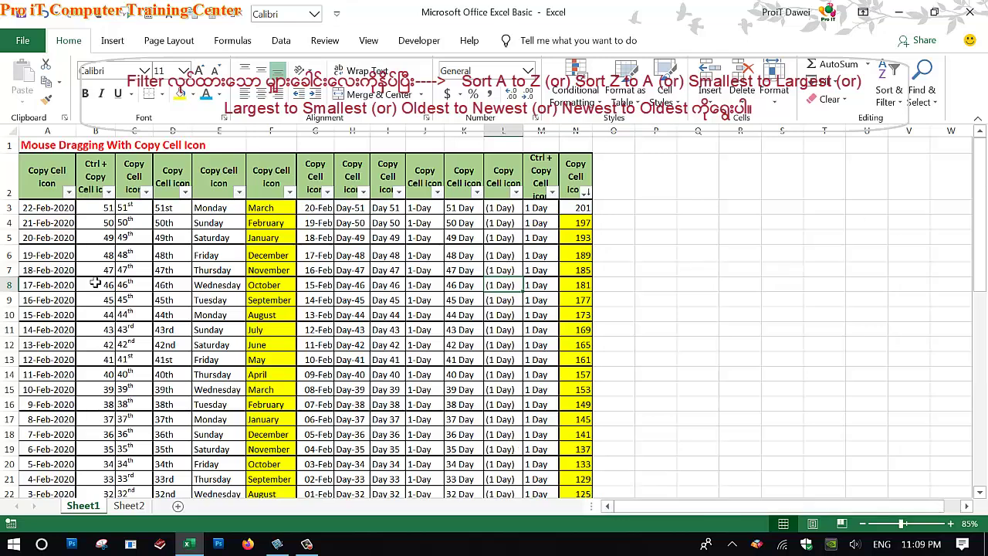
{"action": "left_click", "coordinate": [205, 225]}
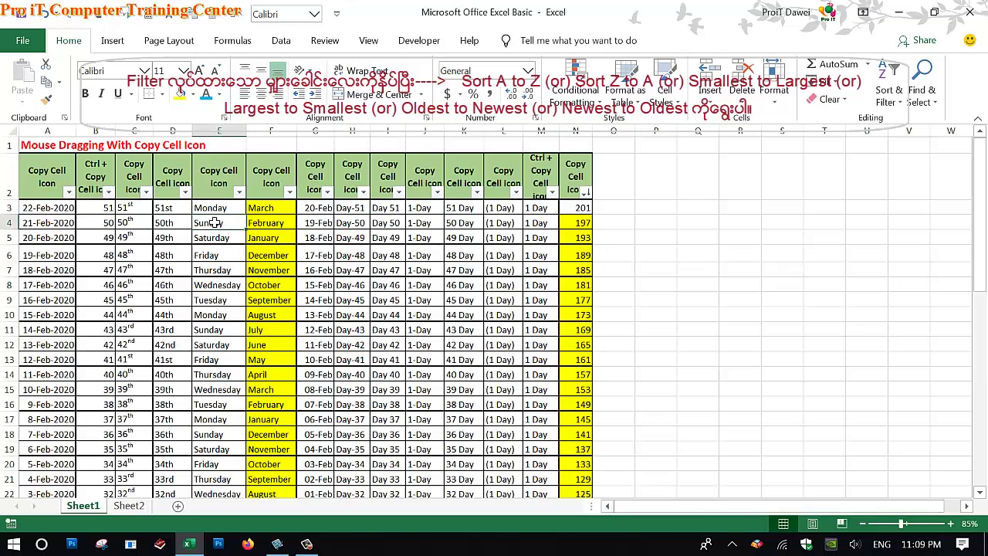
Select the column A dates down to row 53 and bring up A2's sort and filter menu
{"action": "left_click", "coordinate": [126, 207]}
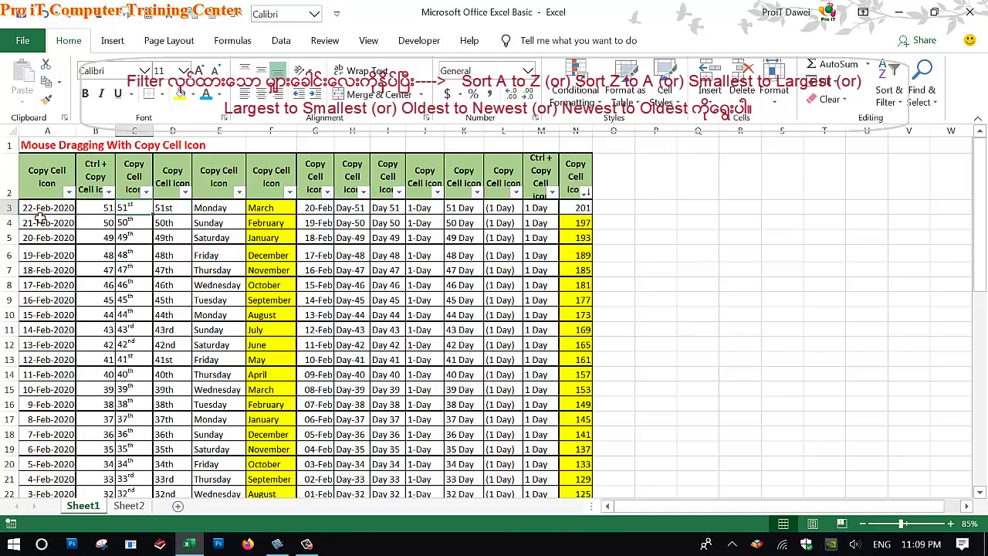
{"action": "left_click_drag", "start_coordinate": [40, 218], "coordinate": [11, 523]}
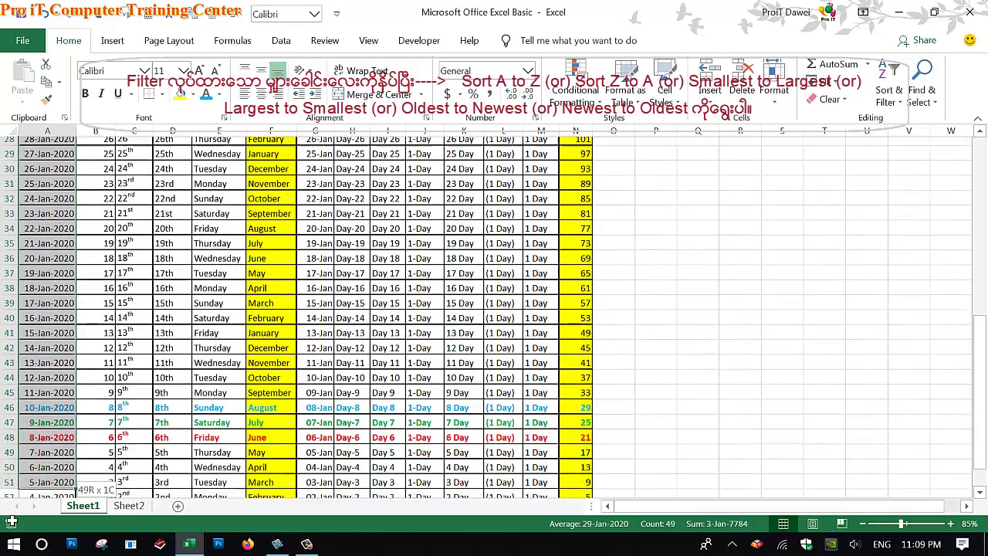
{"action": "left_click_drag", "start_coordinate": [12, 522], "coordinate": [84, 472]}
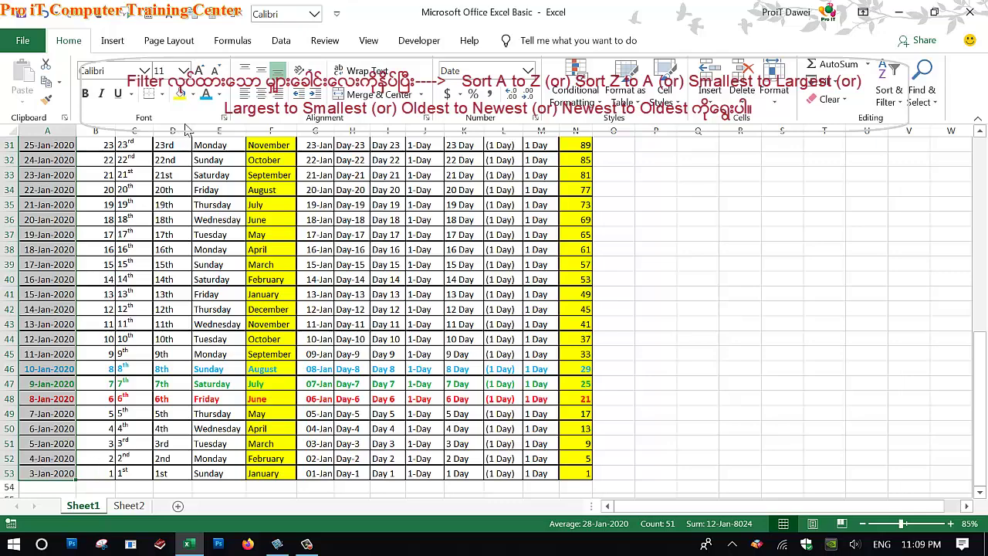
{"action": "scroll", "coordinate": [216, 146], "scroll_direction": "up", "scroll_amount": 10}
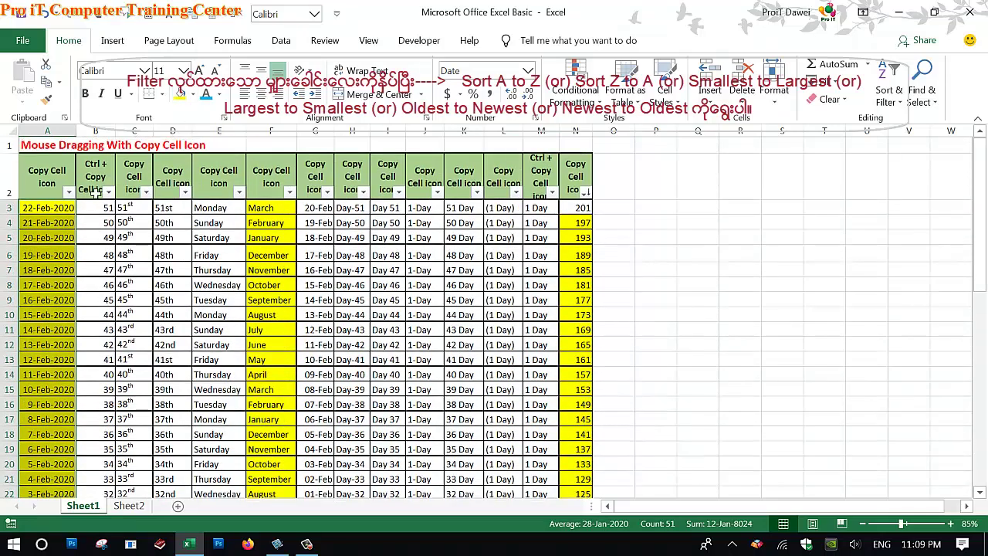
{"action": "left_click", "coordinate": [69, 191]}
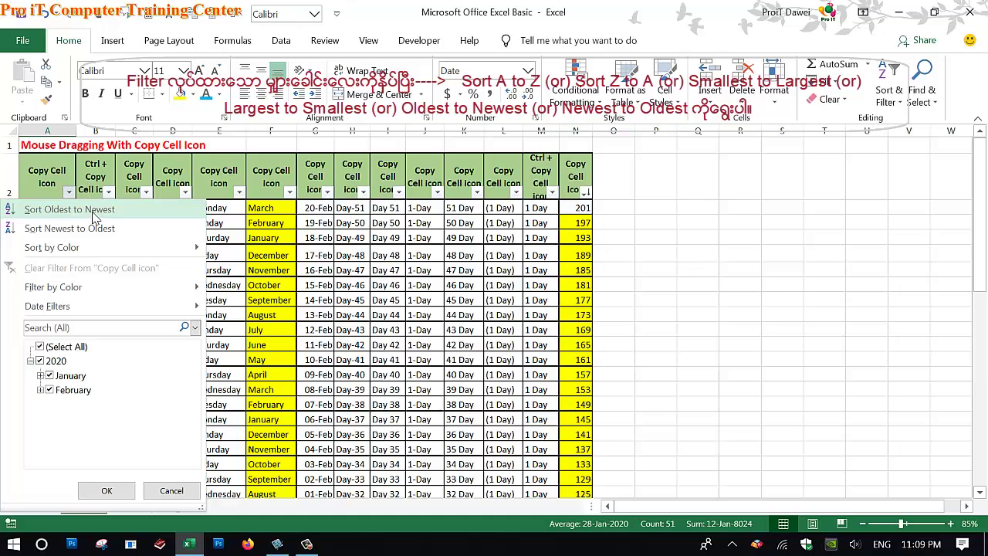
Sort the table by the column A dates from oldest to newest
{"action": "left_click", "coordinate": [85, 209]}
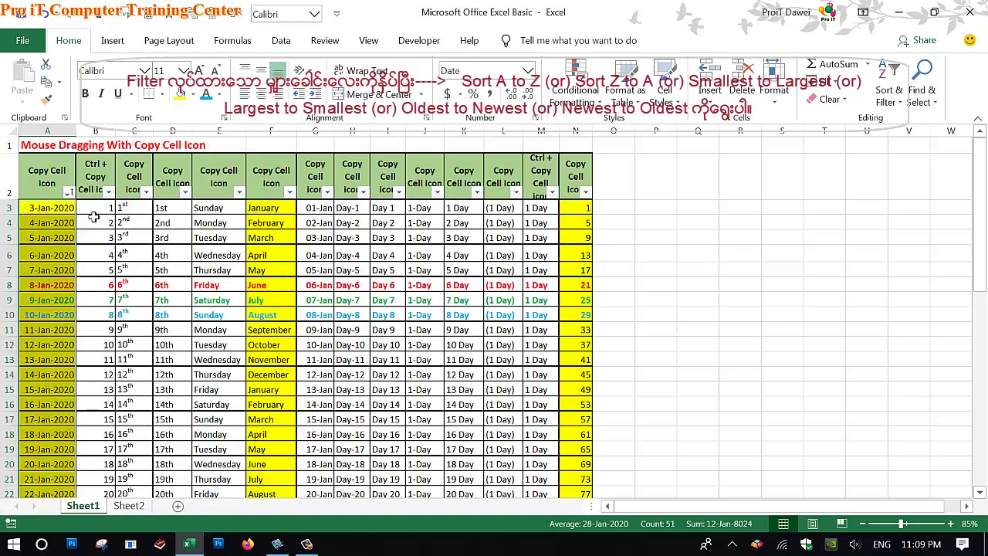
{"action": "left_click", "coordinate": [60, 211]}
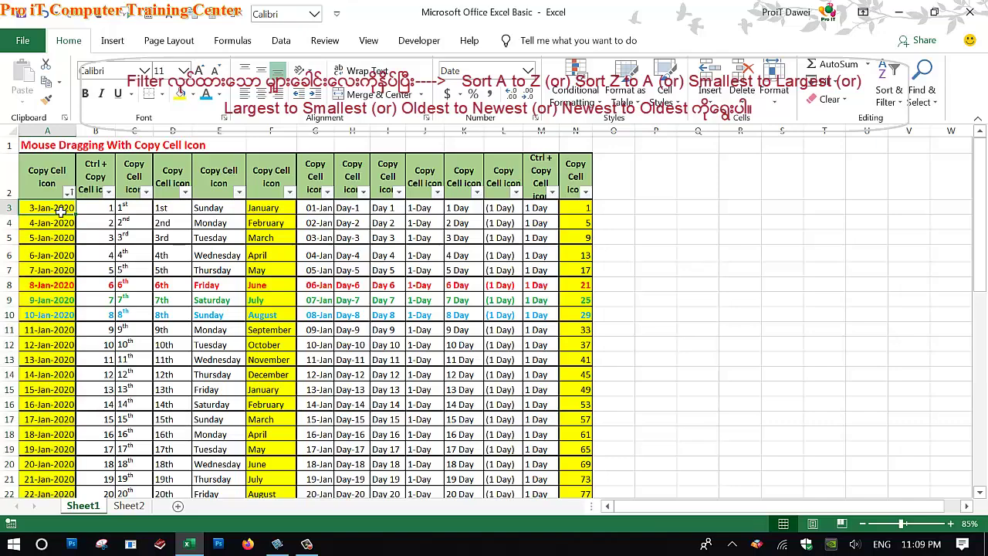
{"action": "left_click_drag", "start_coordinate": [980, 225], "coordinate": [966, 431]}
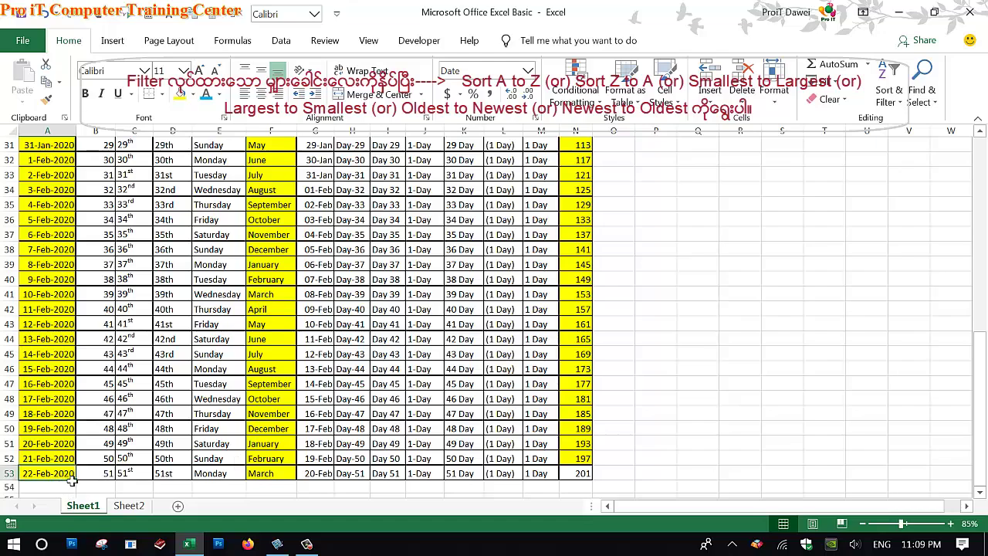
{"action": "left_click_drag", "start_coordinate": [979, 353], "coordinate": [977, 155]}
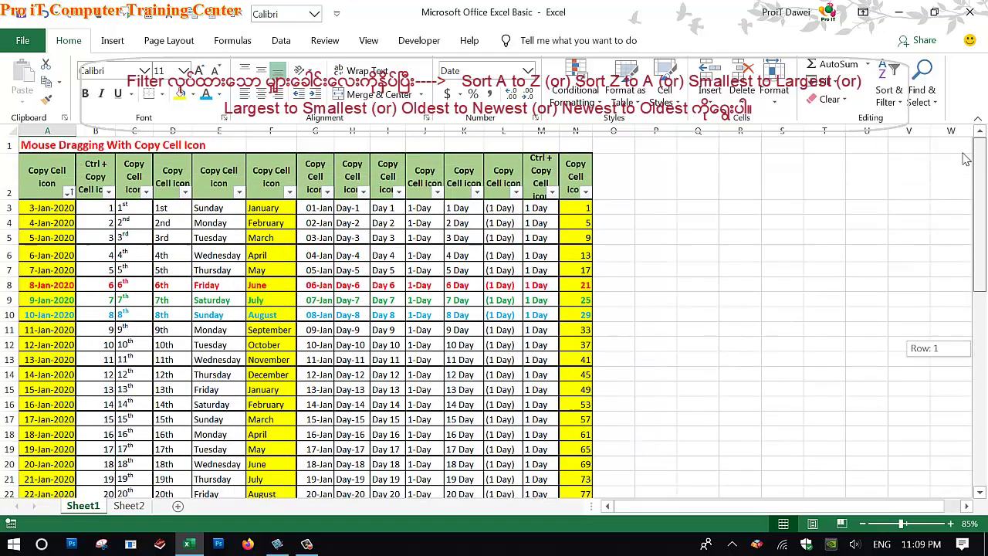
Re-sort the table by the column A dates from newest to oldest
{"action": "left_click", "coordinate": [68, 192]}
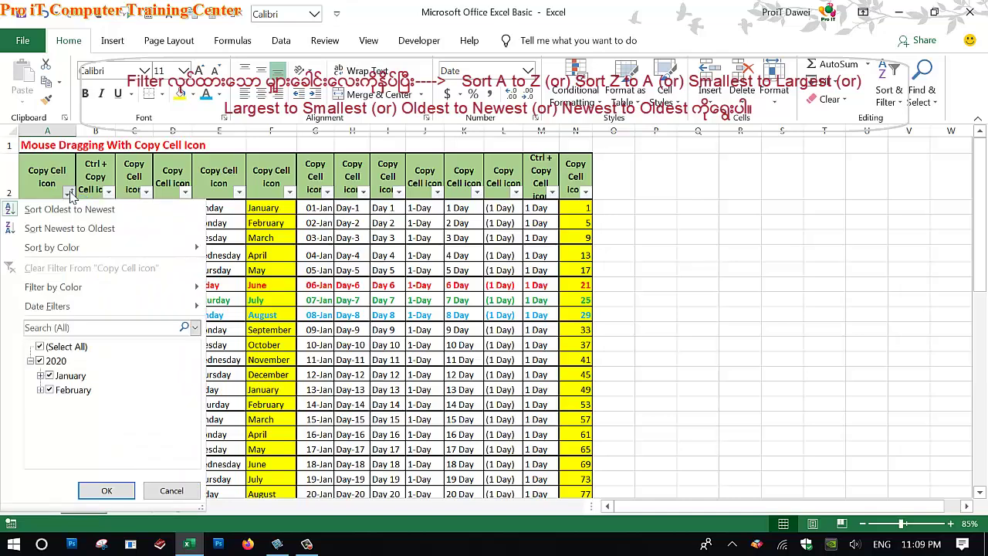
{"action": "left_click", "coordinate": [62, 227]}
{"action": "left_click_drag", "start_coordinate": [47, 210], "coordinate": [47, 193]}
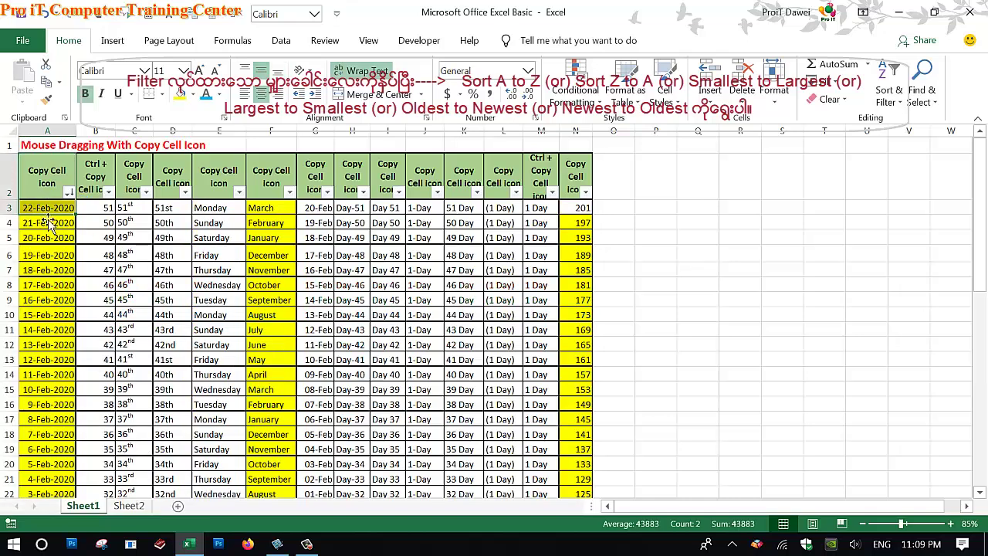
{"action": "left_click", "coordinate": [46, 239]}
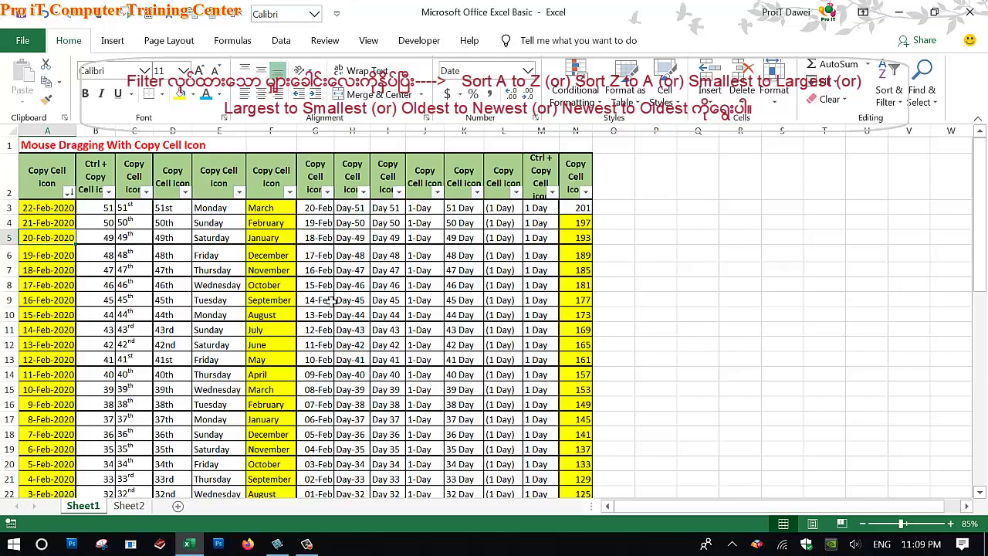
{"action": "mouse_move", "coordinate": [978, 238]}
{"action": "left_mouse_down"}
{"action": "mouse_move", "coordinate": [950, 432]}
{"action": "mouse_move", "coordinate": [938, 226]}
{"action": "left_mouse_up"}
{"action": "left_click", "coordinate": [467, 208]}
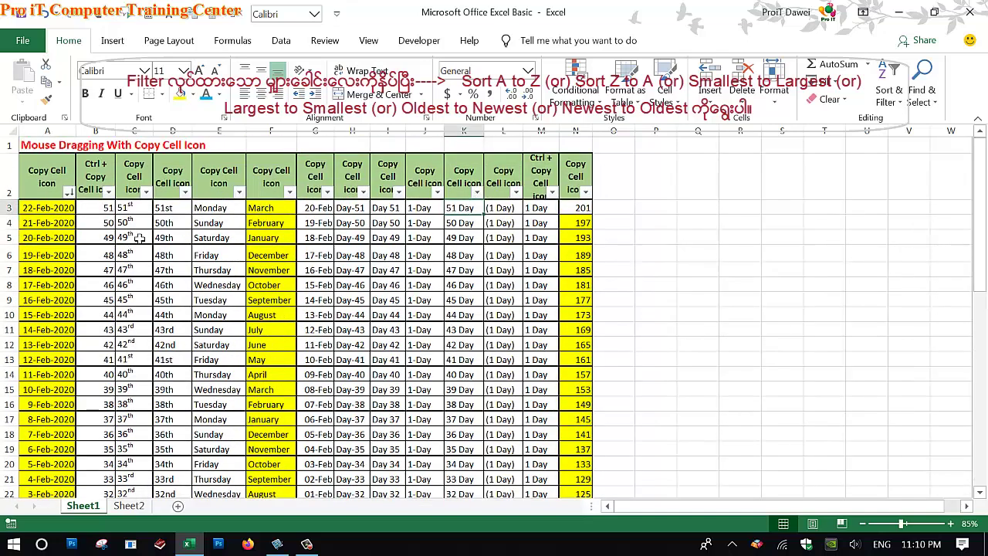
{"action": "mouse_move", "coordinate": [208, 208]}
{"action": "left_mouse_down"}
{"action": "mouse_move", "coordinate": [223, 500]}
{"action": "mouse_move", "coordinate": [213, 474]}
{"action": "left_mouse_up"}
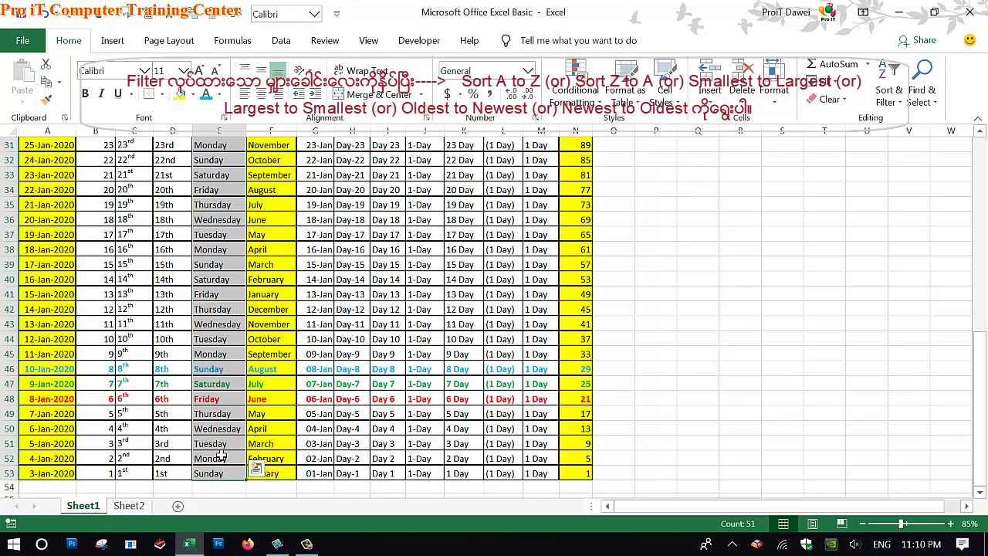
Sort the table A to Z by the weekday column E, putting Friday rows first
{"action": "scroll", "coordinate": [277, 157], "scroll_direction": "up", "scroll_amount": 10}
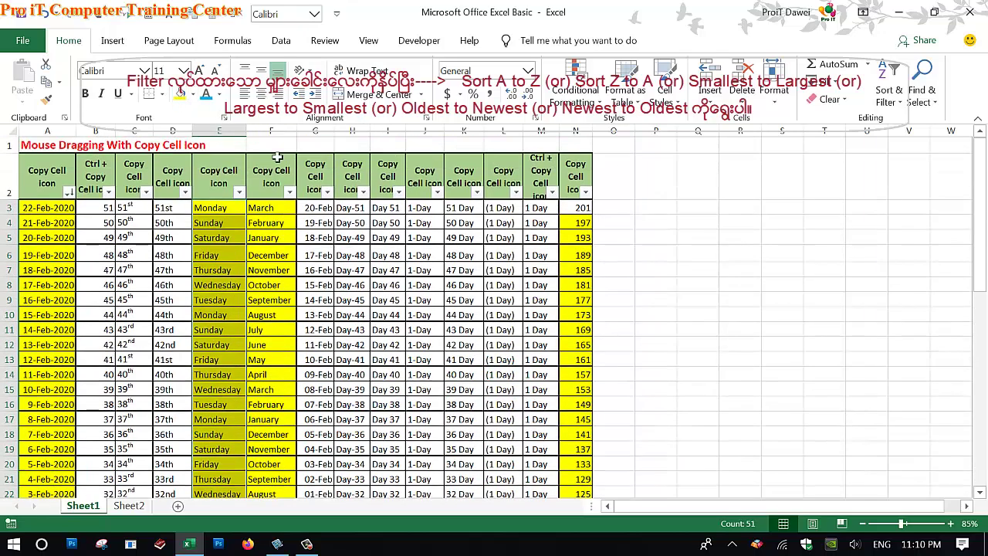
{"action": "left_click", "coordinate": [240, 192]}
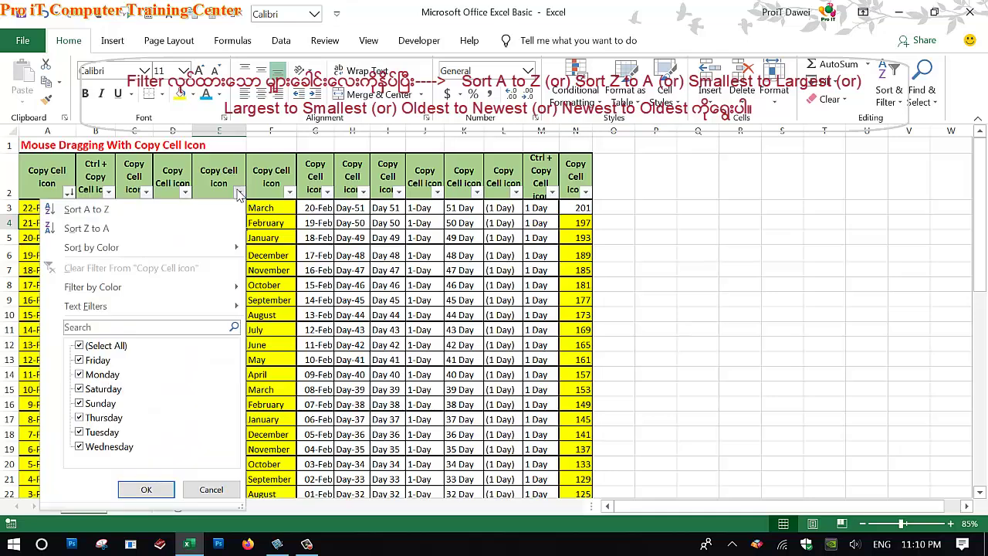
{"action": "left_click", "coordinate": [103, 211]}
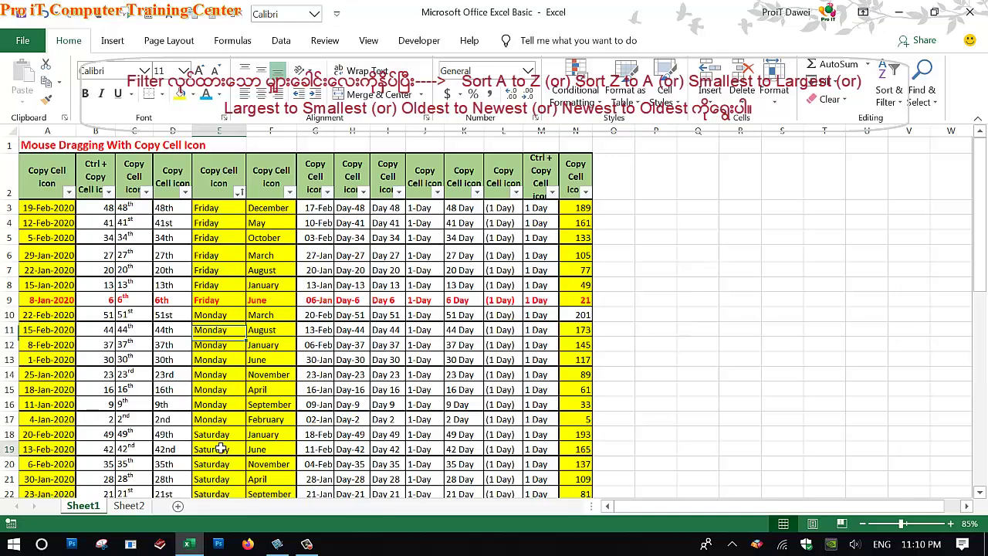
{"action": "left_click_drag", "start_coordinate": [979, 262], "coordinate": [978, 322]}
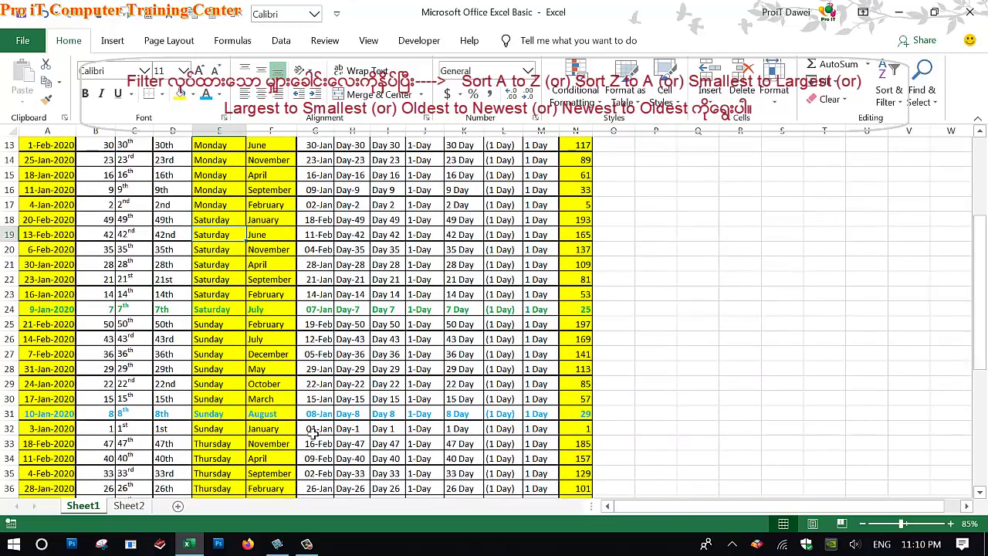
{"action": "left_click_drag", "start_coordinate": [978, 292], "coordinate": [978, 421]}
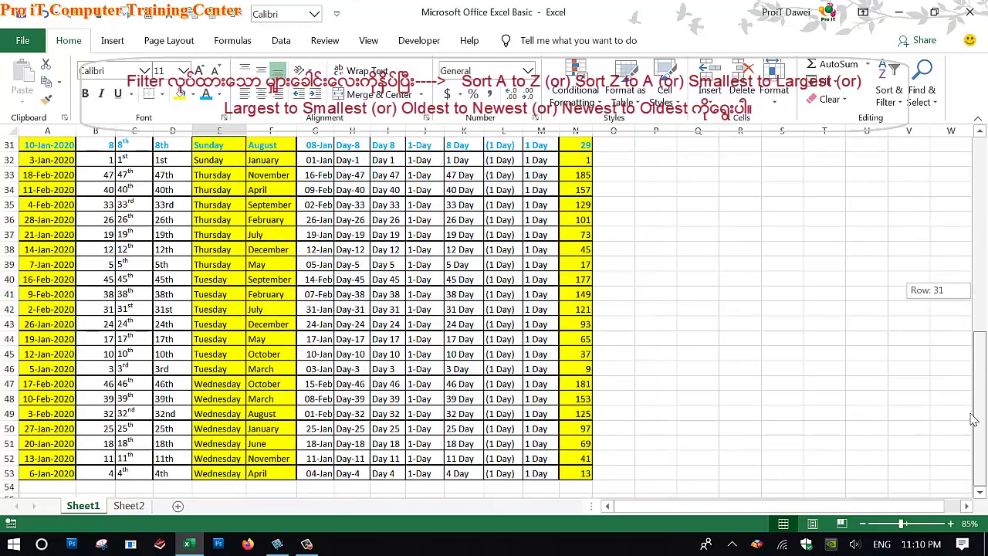
{"action": "left_click", "coordinate": [217, 316]}
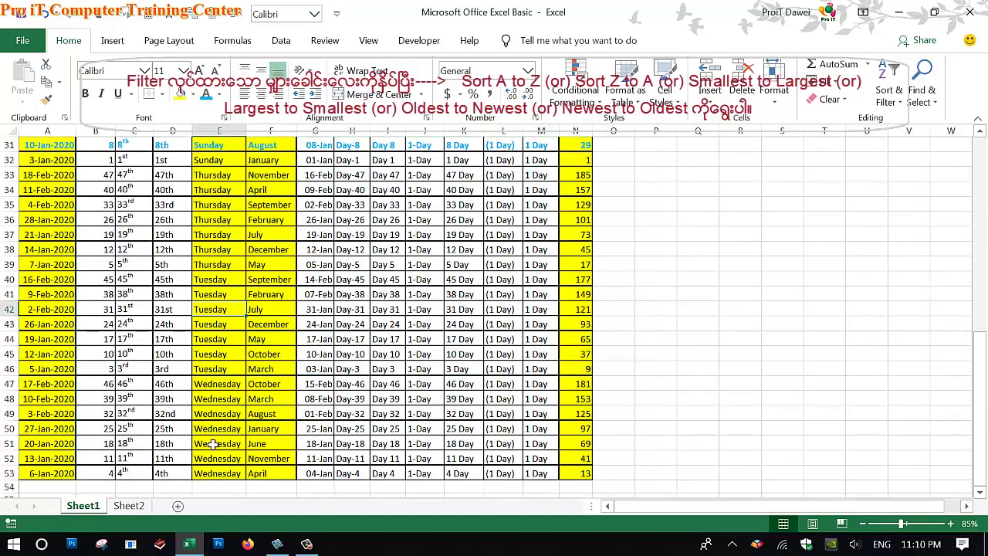
{"action": "left_click_drag", "start_coordinate": [384, 159], "coordinate": [419, 174]}
{"action": "left_click_drag", "start_coordinate": [979, 363], "coordinate": [974, 296]}
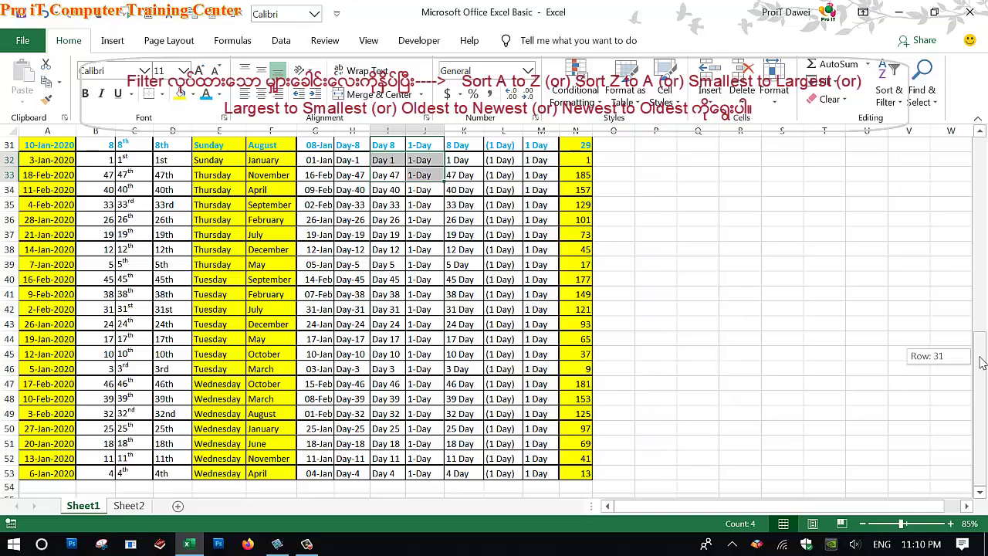
{"action": "mouse_move", "coordinate": [575, 297]}
{"action": "left_mouse_down"}
{"action": "mouse_move", "coordinate": [83, 283]}
{"action": "mouse_move", "coordinate": [56, 294]}
{"action": "left_mouse_up"}
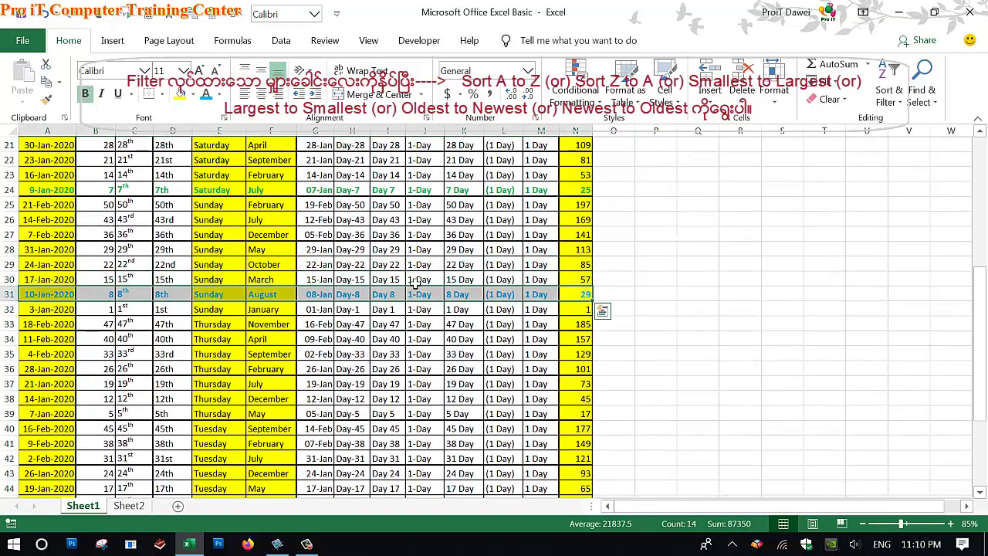
{"action": "mouse_move", "coordinate": [977, 286]}
{"action": "left_mouse_down"}
{"action": "mouse_move", "coordinate": [976, 237]}
{"action": "mouse_move", "coordinate": [976, 251]}
{"action": "left_mouse_up"}
{"action": "left_click_drag", "start_coordinate": [575, 324], "coordinate": [53, 325]}
{"action": "left_click_drag", "start_coordinate": [980, 240], "coordinate": [979, 201]}
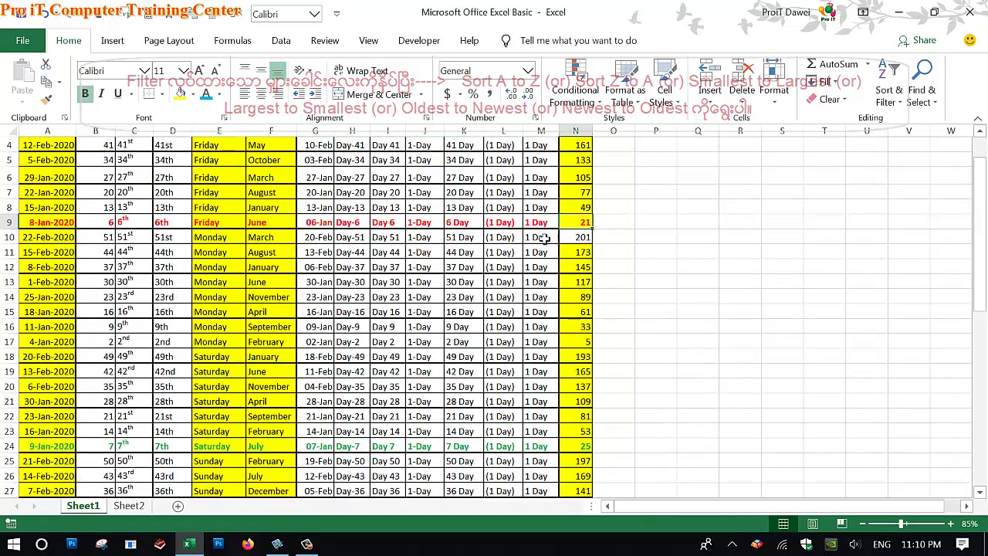
{"action": "left_click_drag", "start_coordinate": [586, 223], "coordinate": [51, 227]}
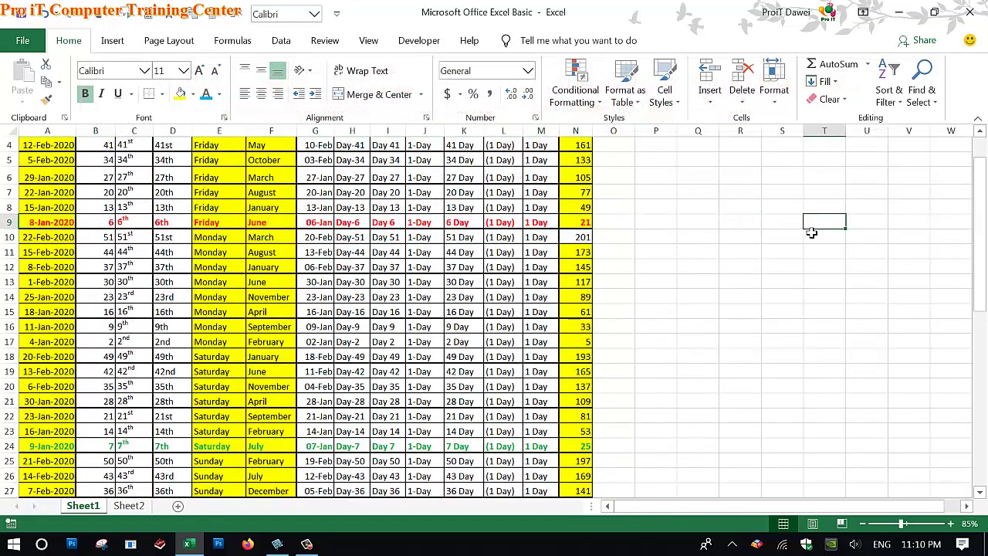
{"action": "left_click_drag", "start_coordinate": [814, 223], "coordinate": [868, 222]}
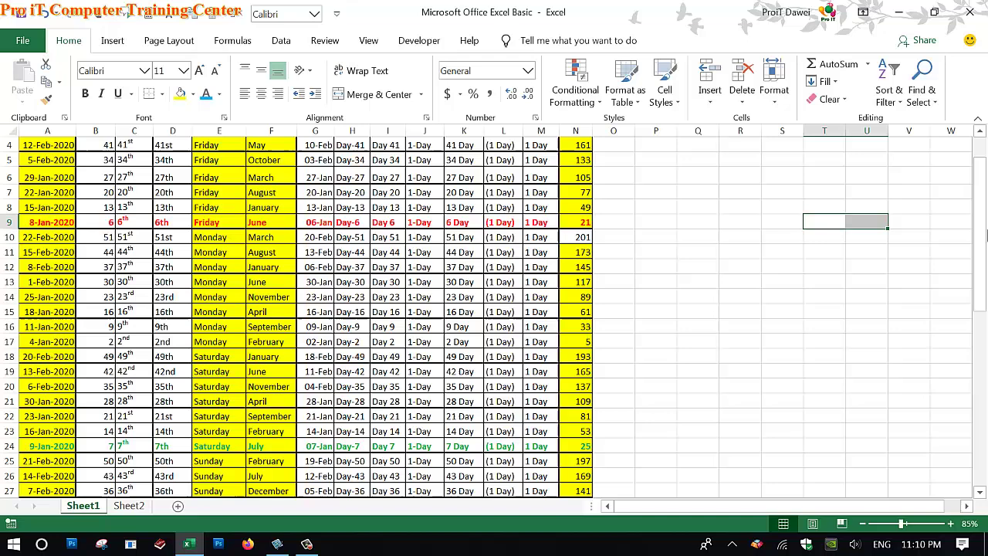
{"action": "double_click", "coordinate": [862, 272]}
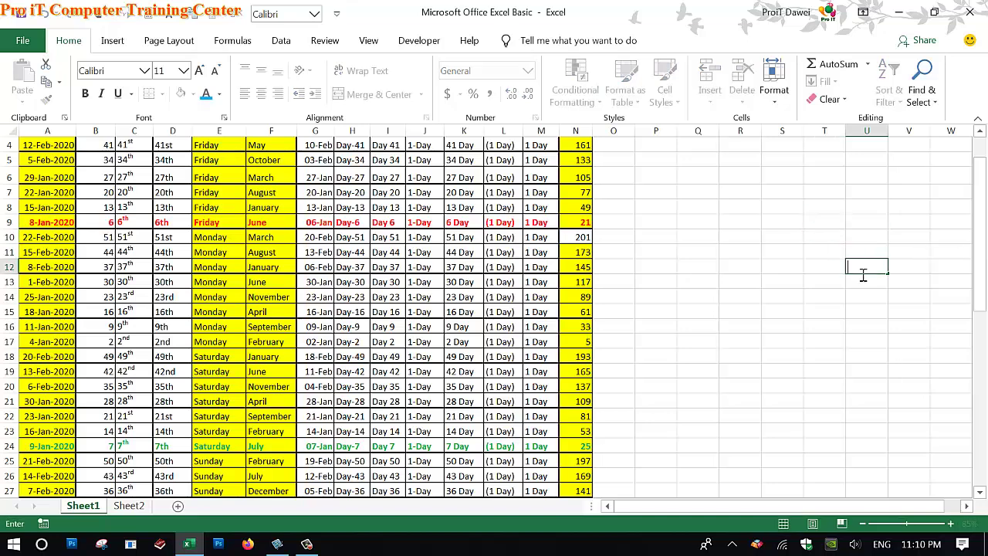
{"action": "left_click", "coordinate": [706, 194]}
{"action": "left_click_drag", "start_coordinate": [977, 222], "coordinate": [976, 174]}
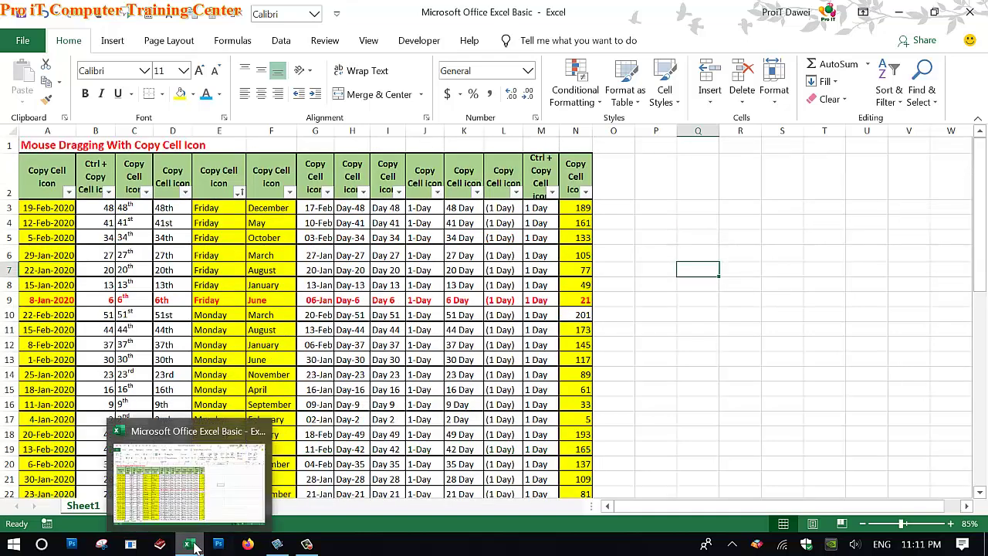
{"action": "left_click_drag", "start_coordinate": [189, 544], "coordinate": [277, 544]}
{"action": "left_click", "coordinate": [306, 543]}
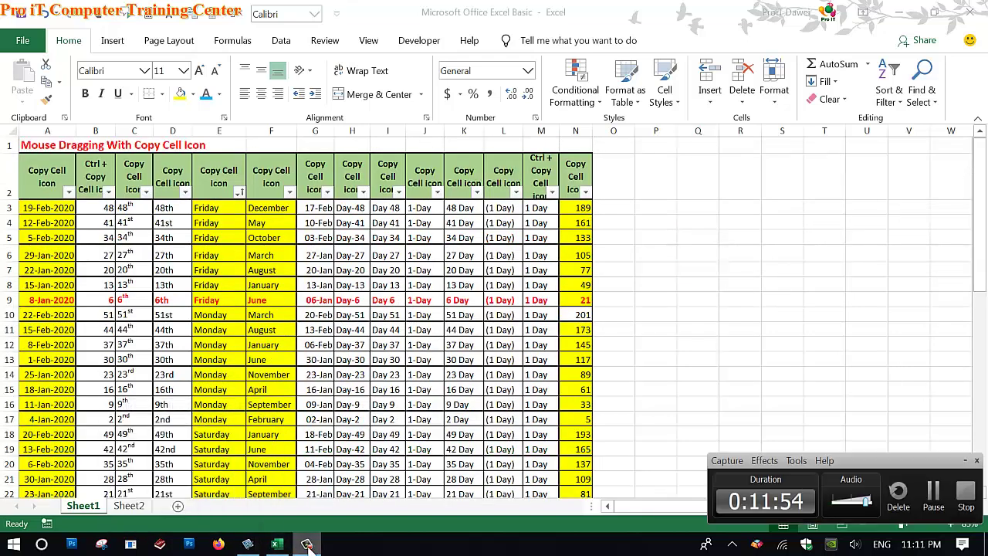
{"action": "left_click", "coordinate": [306, 544]}
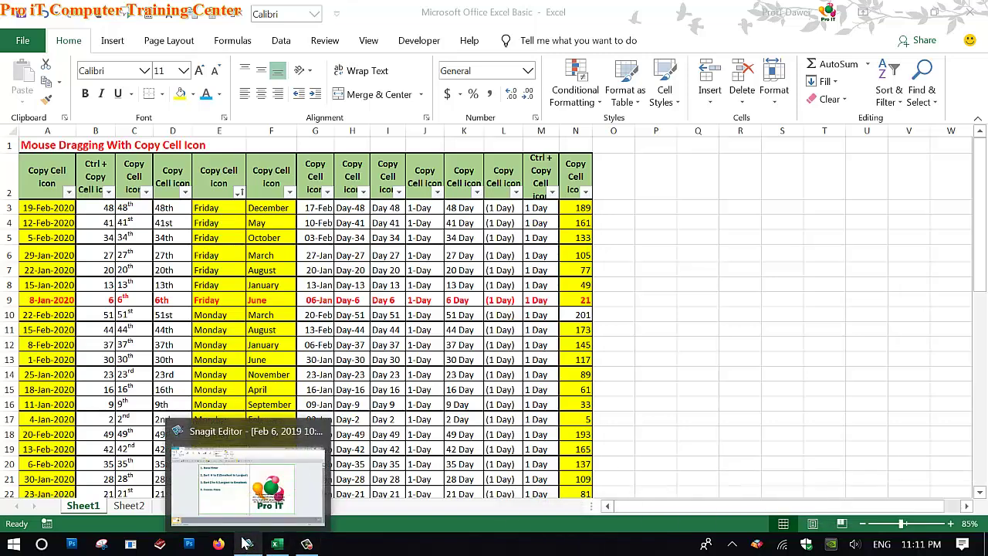
{"action": "left_click", "coordinate": [245, 544]}
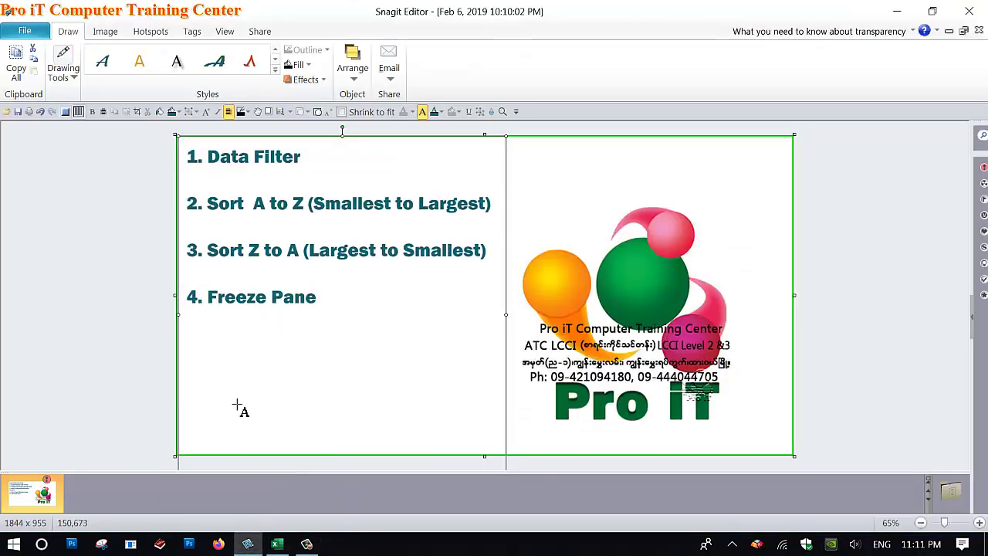
{"action": "left_click", "coordinate": [307, 544]}
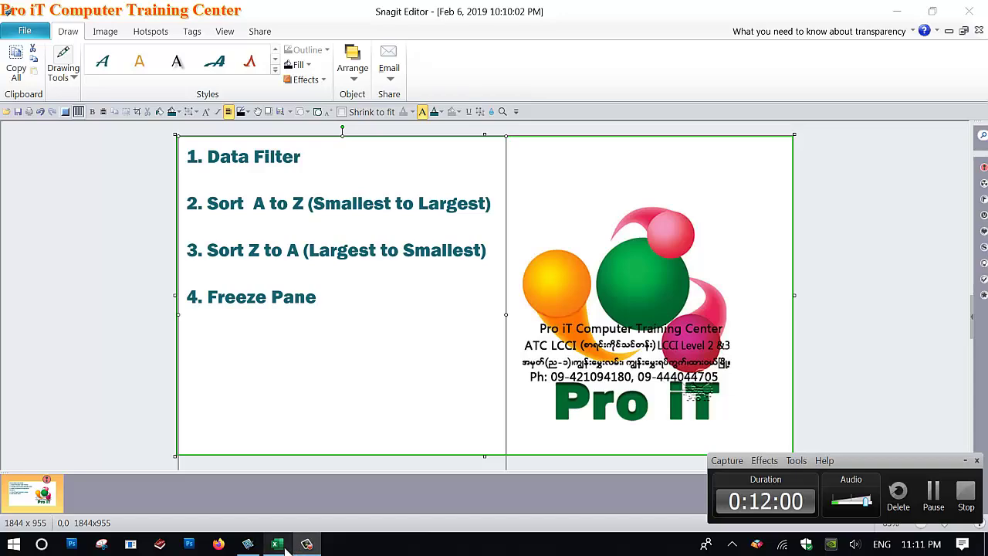
{"action": "left_click", "coordinate": [280, 544]}
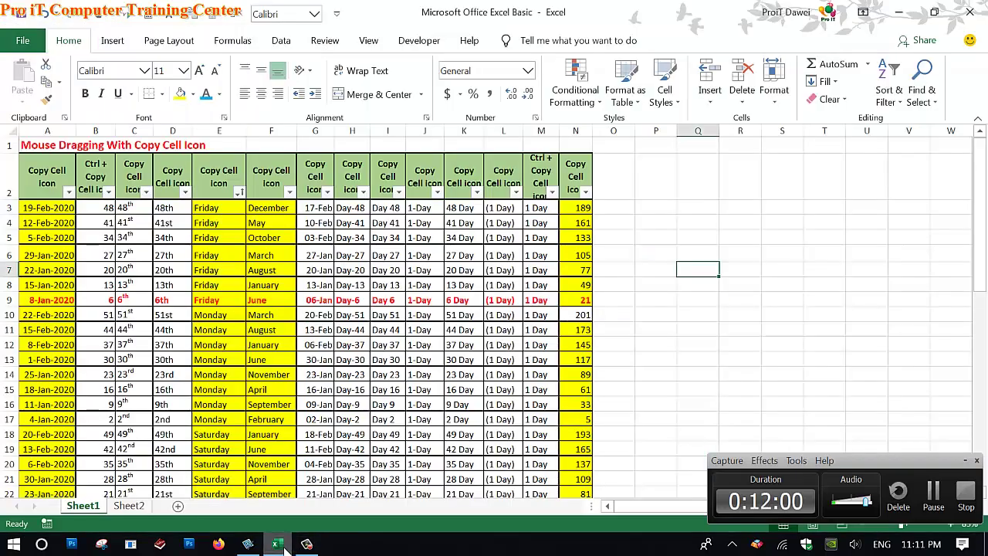
Remove the background fill from the data block A3:N53 with No Fill
{"action": "left_click", "coordinate": [964, 461]}
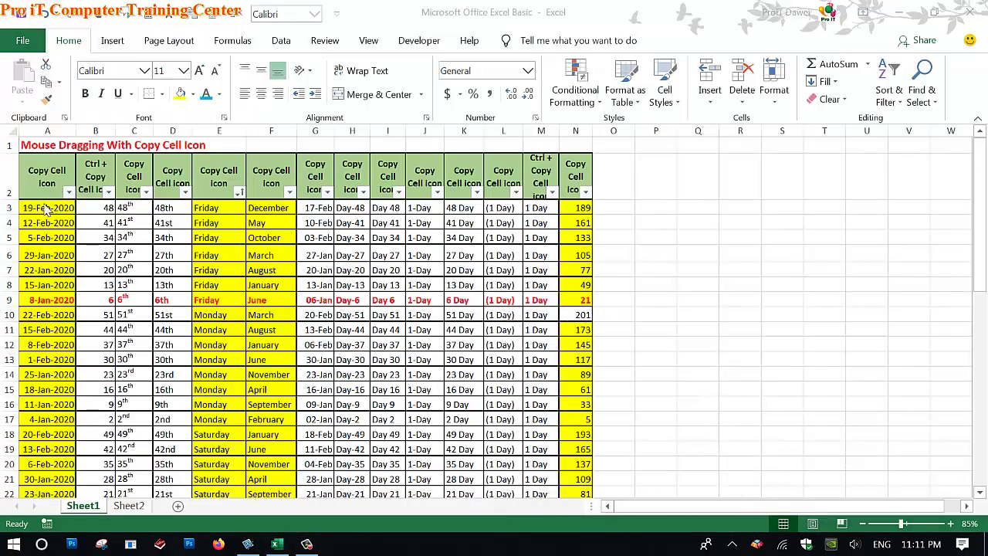
{"action": "mouse_move", "coordinate": [46, 208]}
{"action": "left_mouse_down"}
{"action": "mouse_move", "coordinate": [584, 553]}
{"action": "mouse_move", "coordinate": [574, 462]}
{"action": "left_mouse_up"}
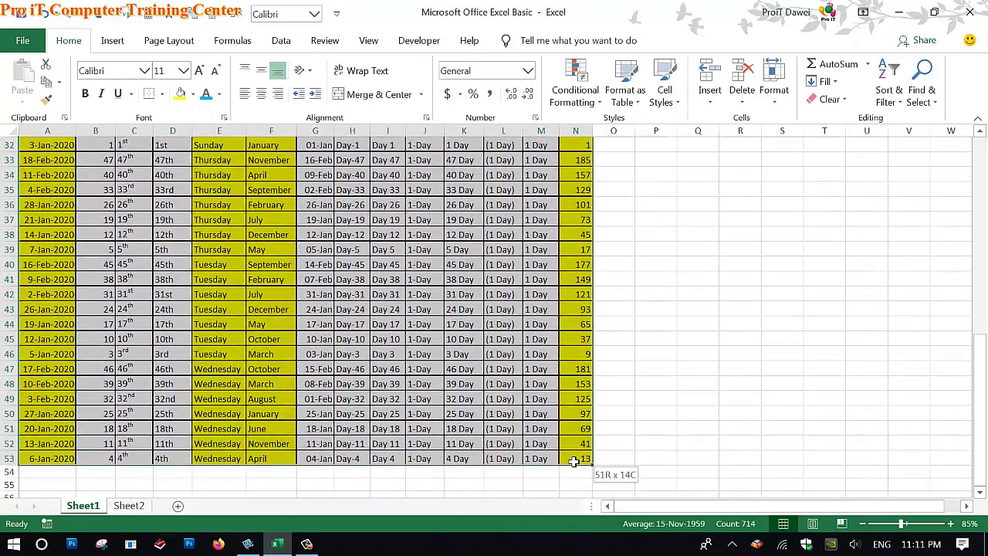
{"action": "left_click", "coordinate": [193, 94]}
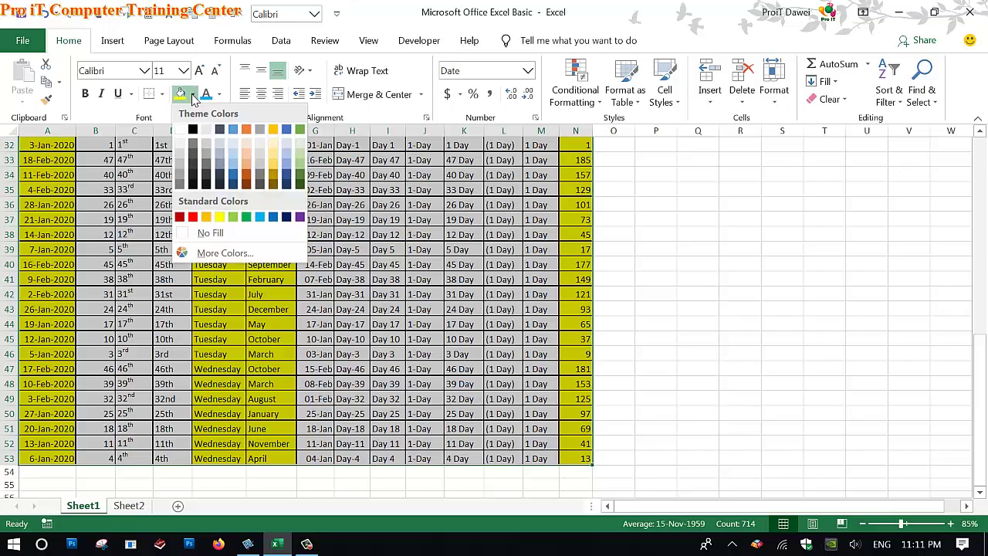
{"action": "left_click", "coordinate": [204, 231]}
{"action": "left_click", "coordinate": [270, 290]}
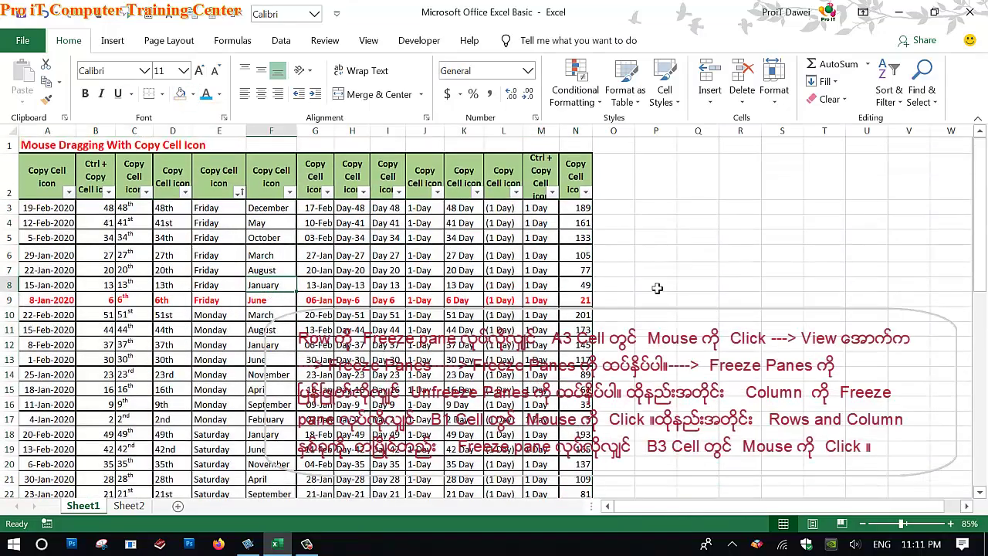
Fill the title and header rows, rows 1–2, with green
{"action": "left_click_drag", "start_coordinate": [65, 191], "coordinate": [571, 173]}
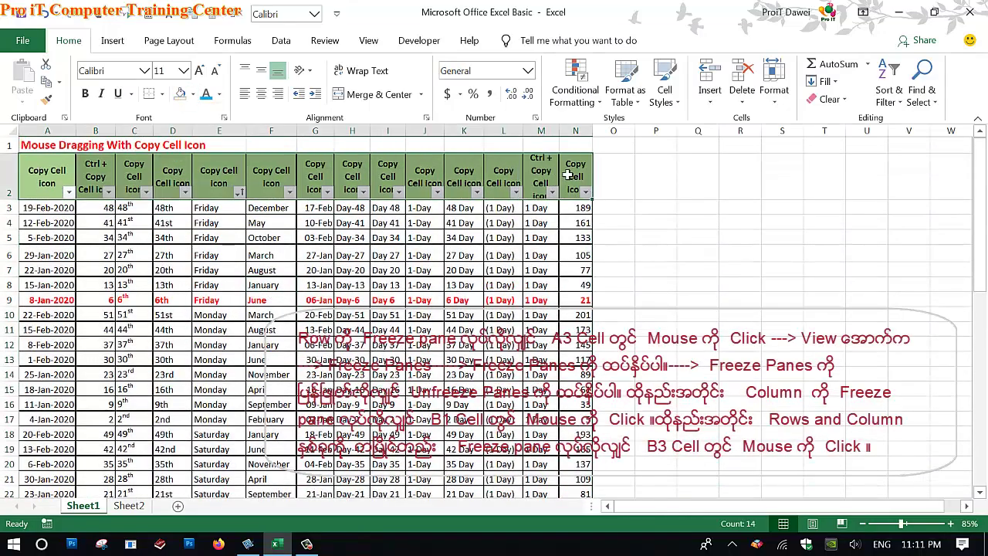
{"action": "left_click_drag", "start_coordinate": [62, 156], "coordinate": [59, 150]}
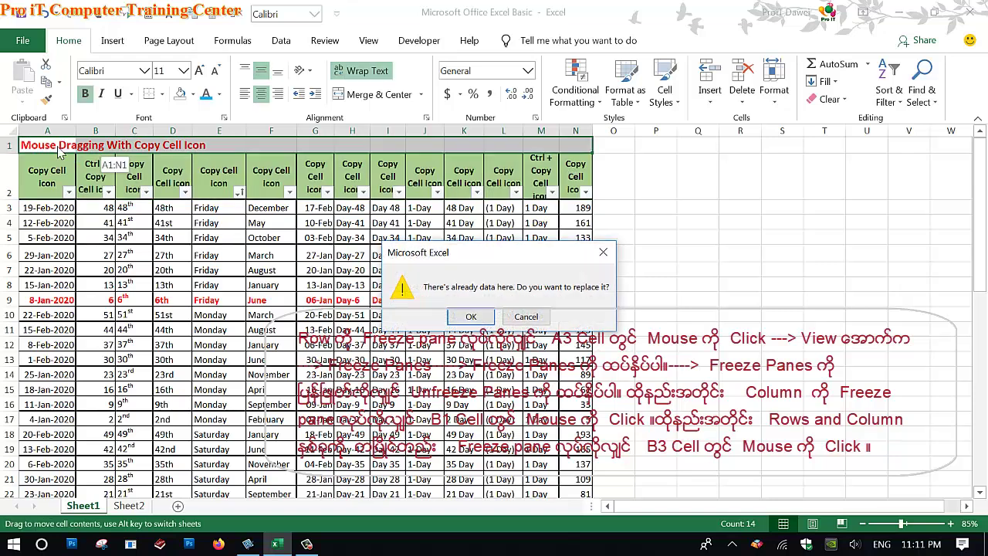
{"action": "left_click", "coordinate": [525, 316]}
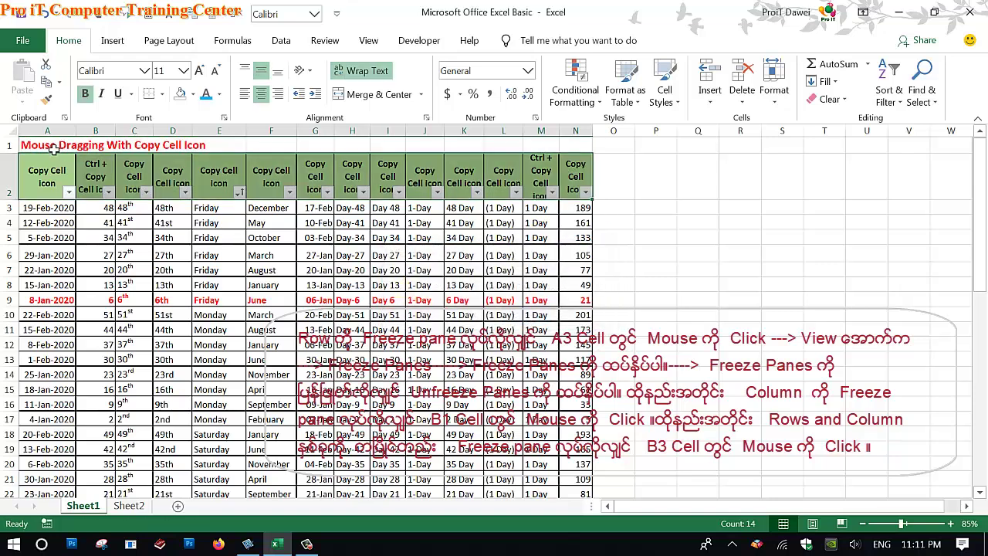
{"action": "left_click_drag", "start_coordinate": [54, 149], "coordinate": [584, 189]}
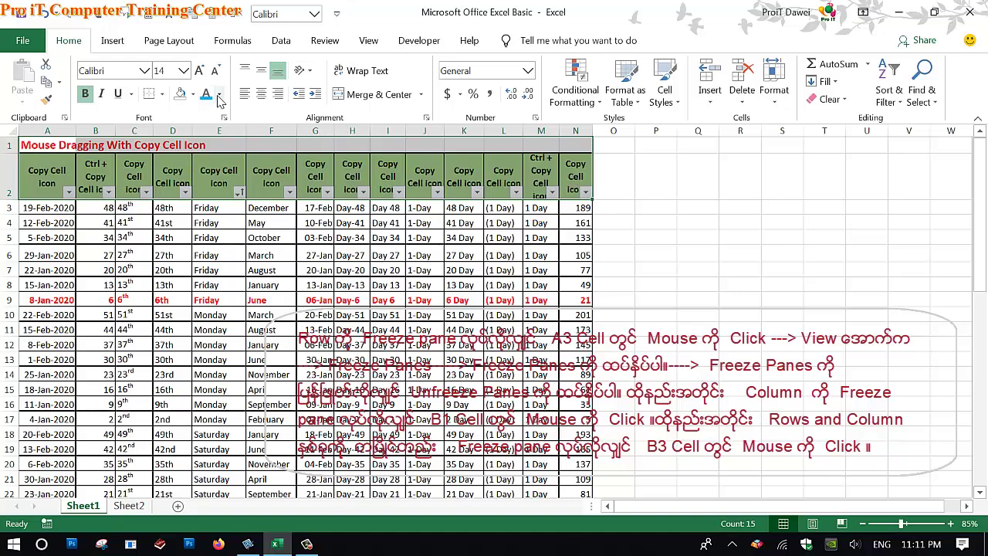
{"action": "left_click", "coordinate": [192, 94]}
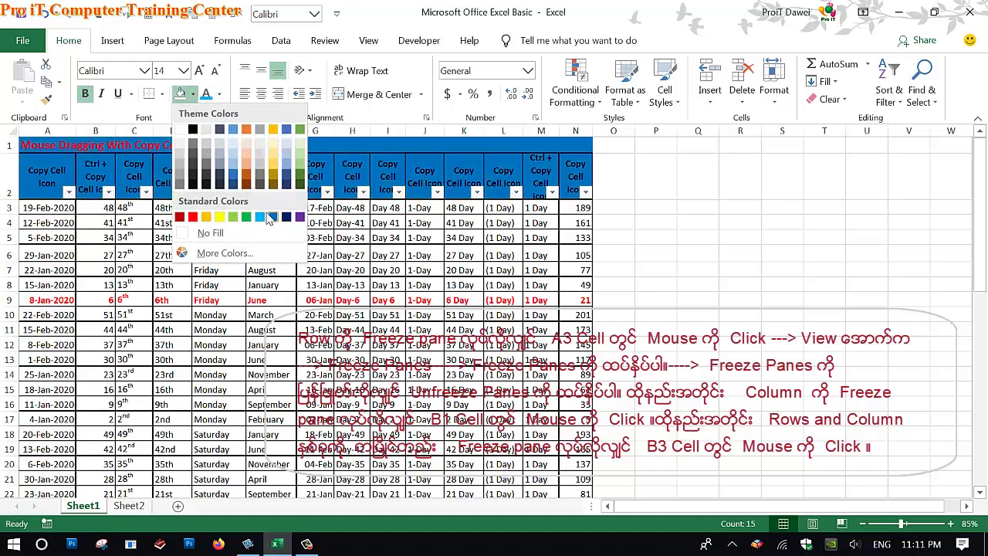
{"action": "left_click", "coordinate": [234, 217]}
{"action": "left_click", "coordinate": [240, 223]}
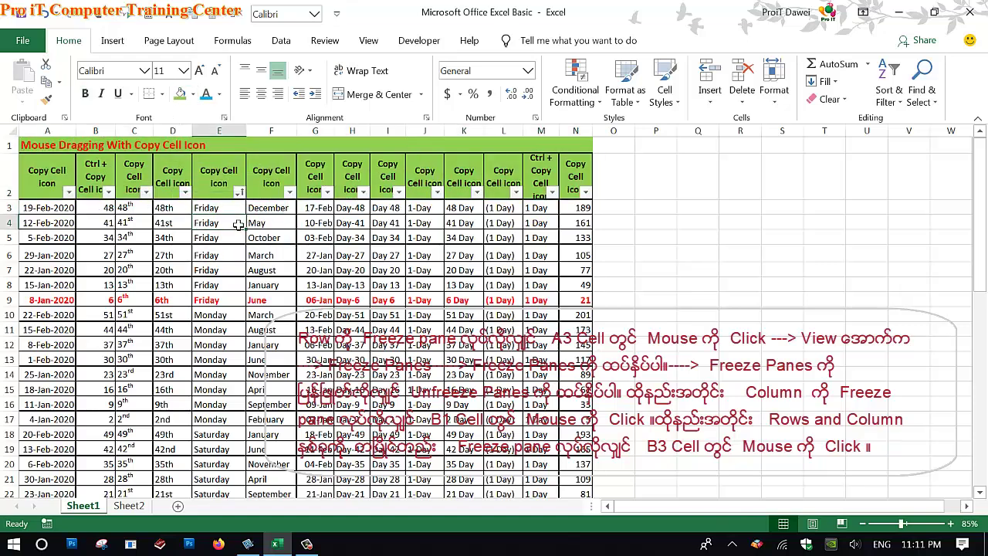
{"action": "left_click", "coordinate": [113, 251]}
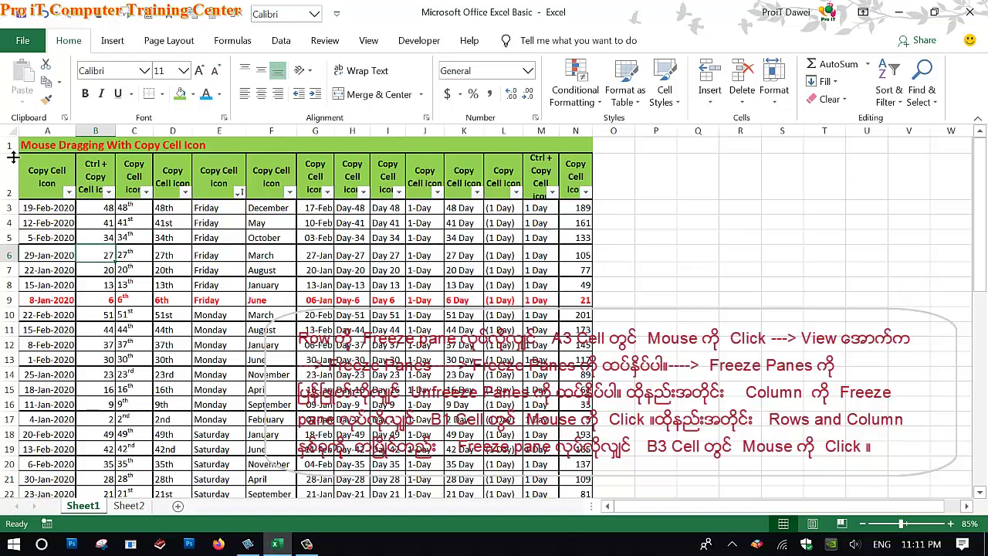
{"action": "left_click_drag", "start_coordinate": [11, 145], "coordinate": [11, 178]}
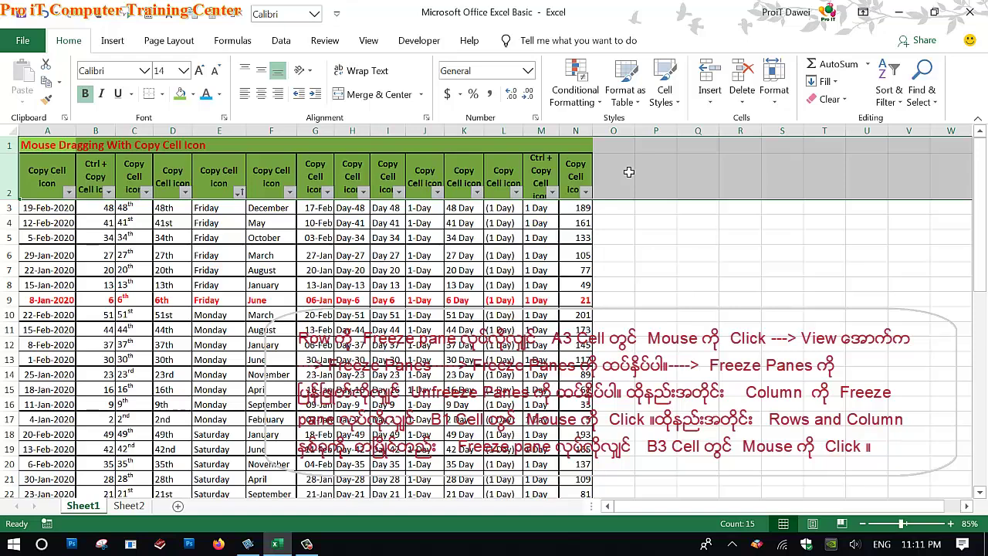
{"action": "left_click", "coordinate": [265, 274]}
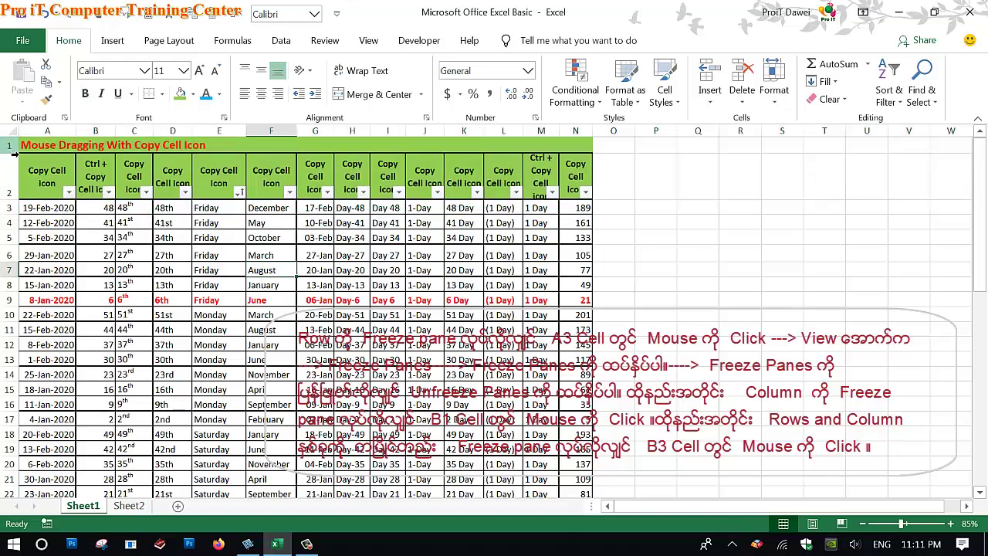
{"action": "left_click_drag", "start_coordinate": [11, 146], "coordinate": [12, 181]}
Fill cell A3 with yellow
{"action": "left_click", "coordinate": [48, 212]}
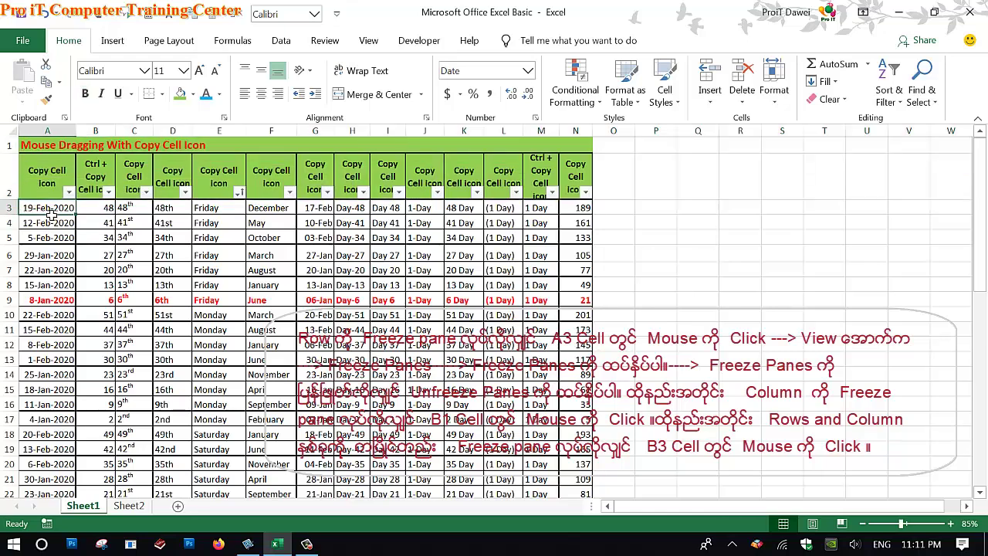
{"action": "left_click", "coordinate": [193, 93]}
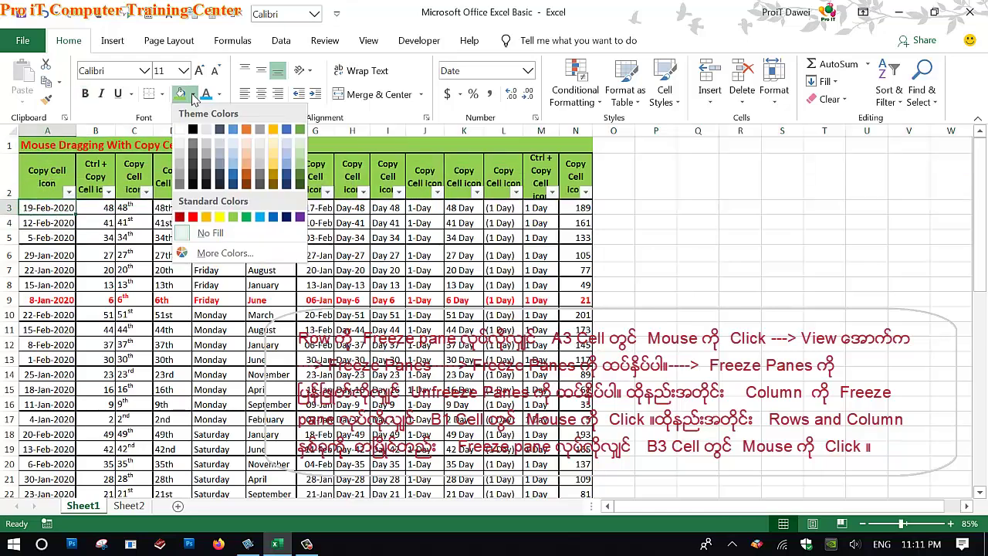
{"action": "left_click", "coordinate": [219, 217]}
{"action": "left_click", "coordinate": [52, 224]}
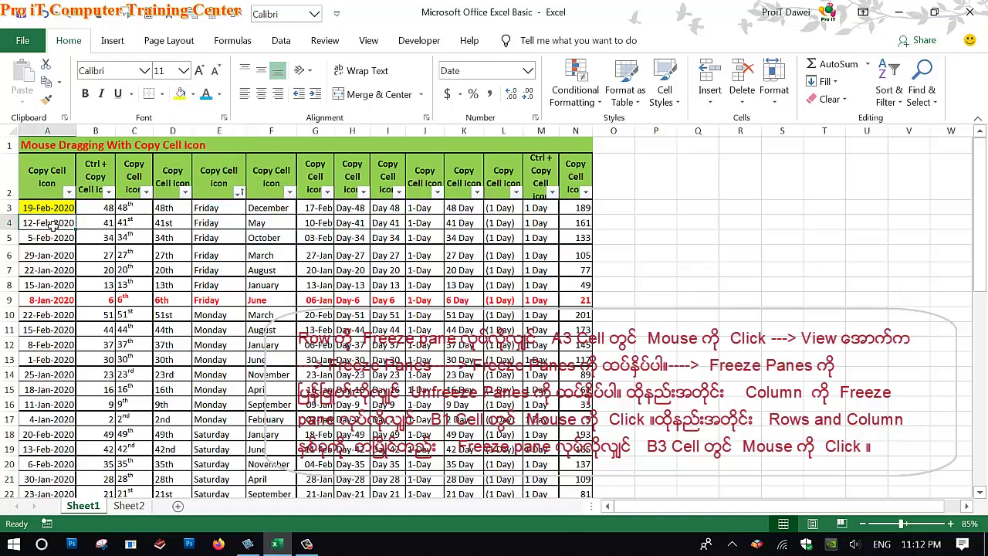
{"action": "left_click", "coordinate": [54, 215]}
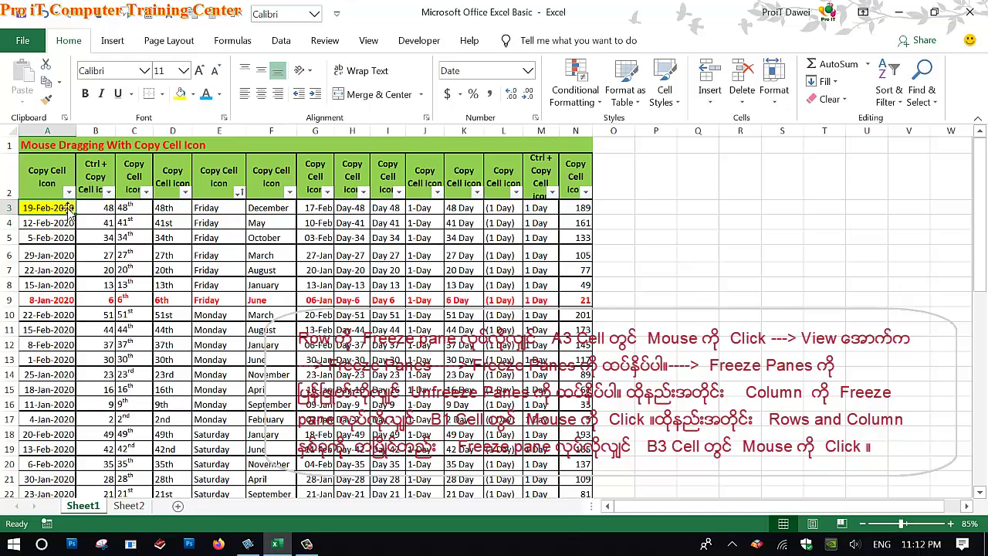
Freeze panes at A3 so rows 1–2 stay visible, and scroll down to test it
{"action": "left_click", "coordinate": [368, 40]}
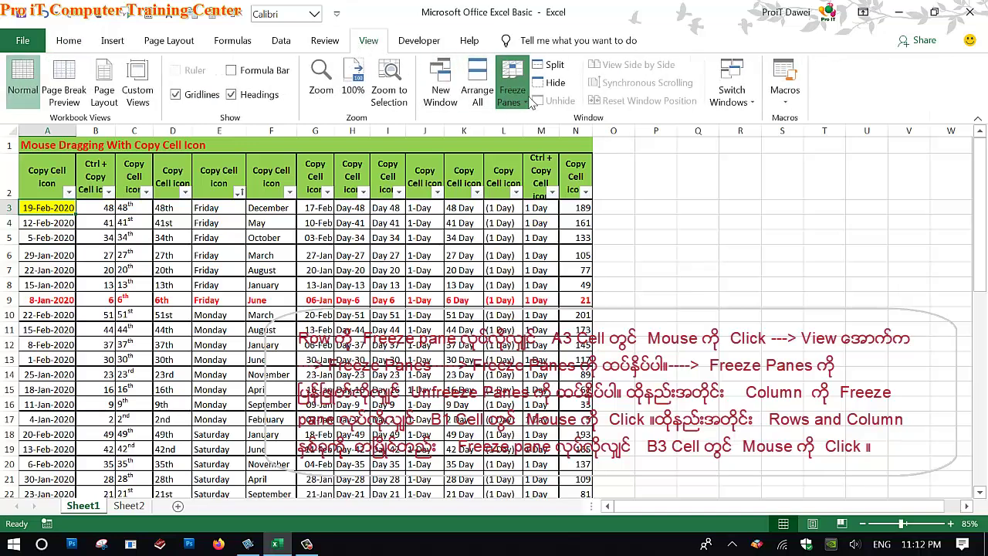
{"action": "left_click", "coordinate": [528, 101]}
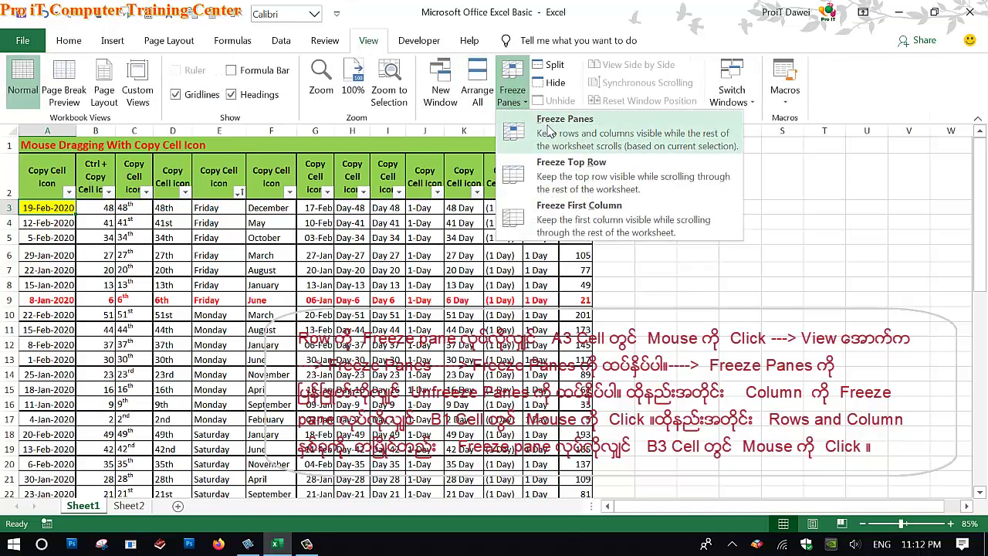
{"action": "left_click", "coordinate": [549, 125]}
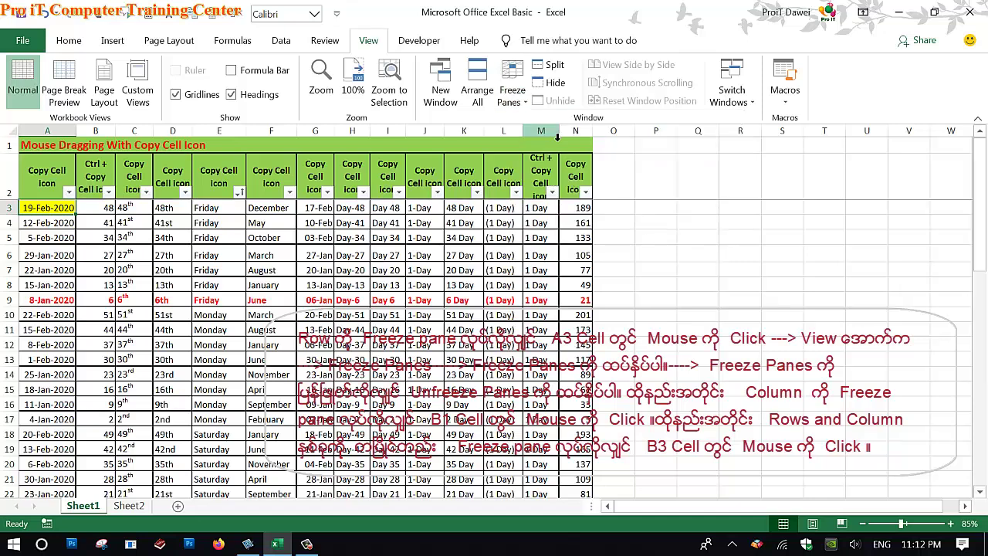
{"action": "left_click", "coordinate": [292, 299]}
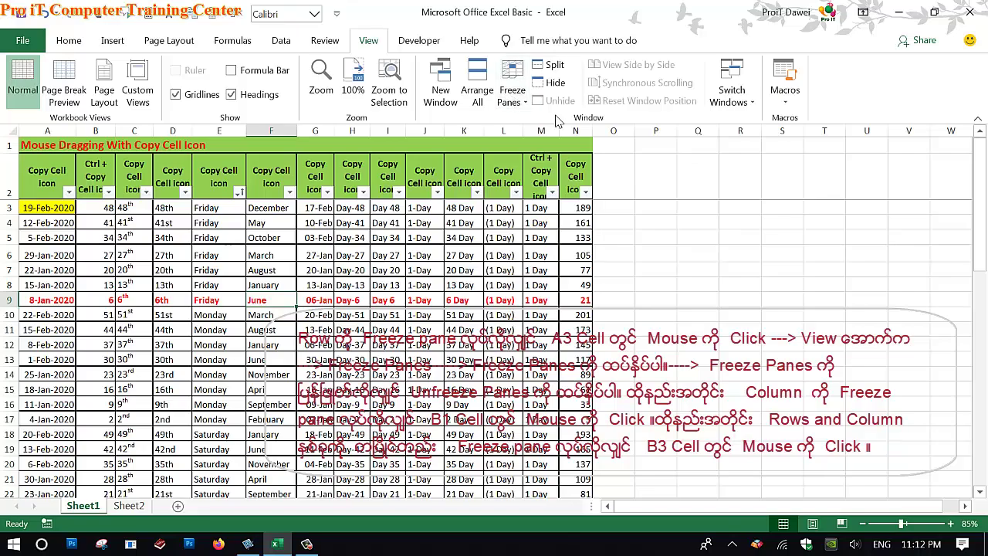
{"action": "left_click_drag", "start_coordinate": [980, 192], "coordinate": [952, 411]}
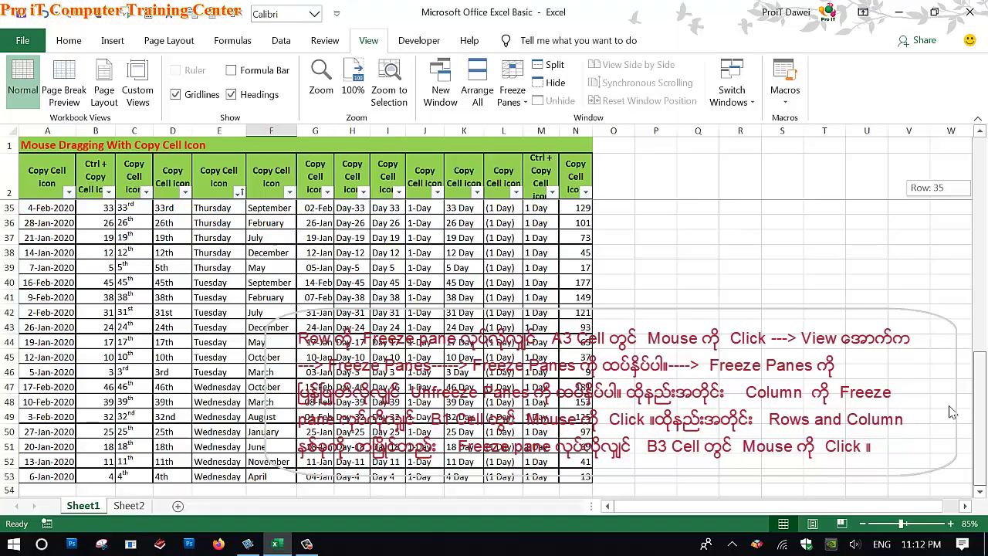
{"action": "left_click_drag", "start_coordinate": [949, 426], "coordinate": [948, 447]}
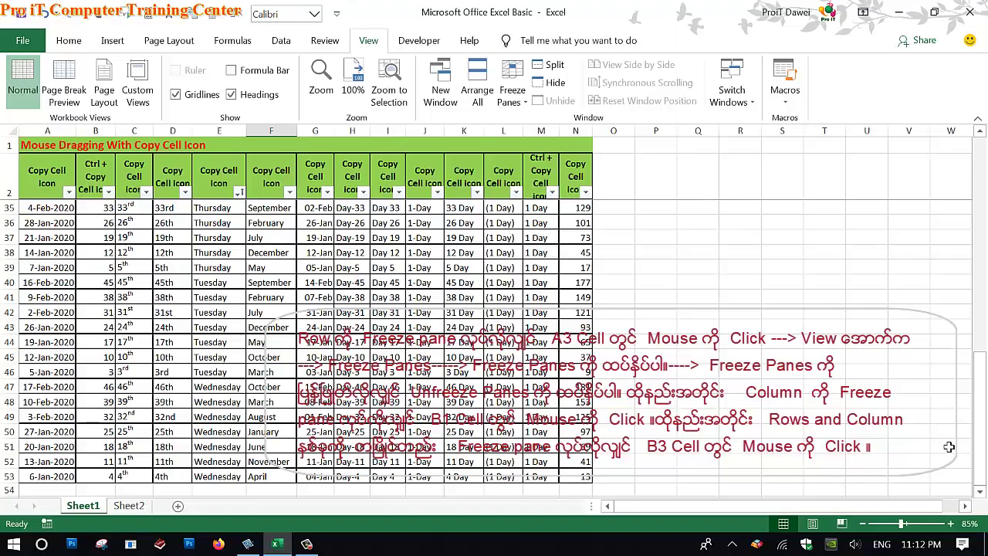
{"action": "left_click", "coordinate": [979, 494]}
{"action": "left_click", "coordinate": [979, 494]}
{"action": "left_click", "coordinate": [979, 494]}
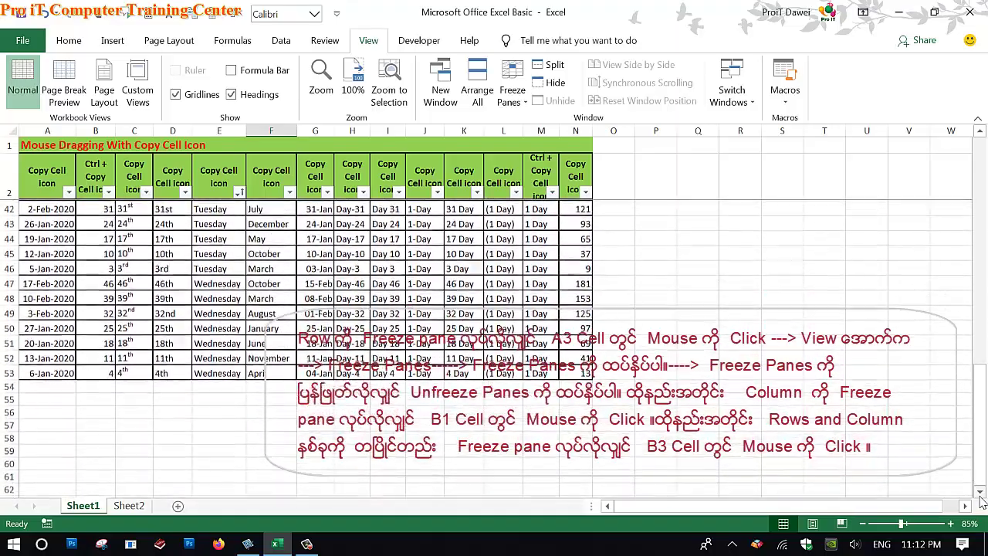
{"action": "left_click", "coordinate": [979, 494]}
{"action": "left_click", "coordinate": [979, 494]}
{"action": "left_click", "coordinate": [979, 494]}
{"action": "left_click", "coordinate": [979, 494]}
{"action": "left_click", "coordinate": [979, 493]}
{"action": "left_click", "coordinate": [979, 494]}
{"action": "left_click", "coordinate": [979, 494]}
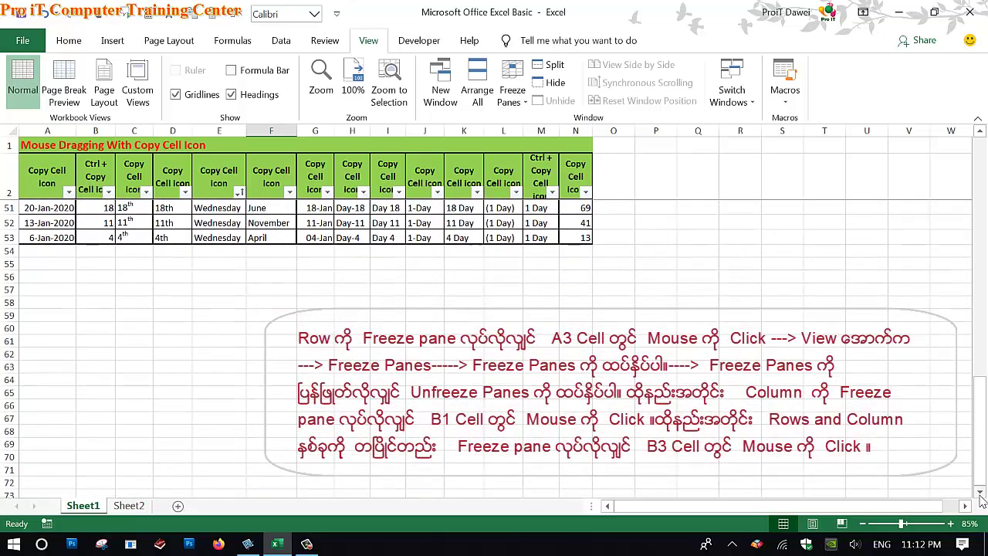
{"action": "left_click_drag", "start_coordinate": [985, 454], "coordinate": [981, 437]}
{"action": "left_click_drag", "start_coordinate": [951, 229], "coordinate": [965, 176]}
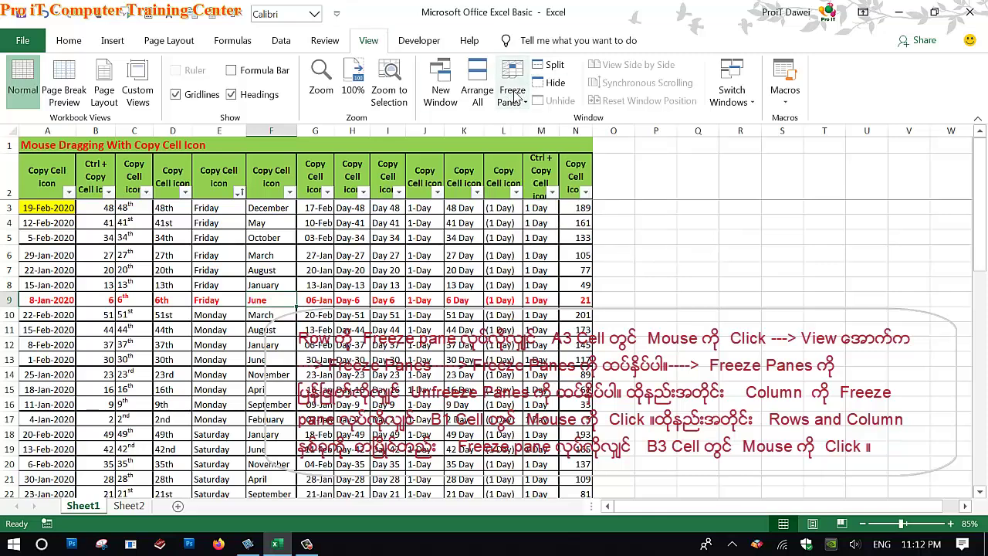
Unfreeze the panes so the title and header rows scroll away with the data
{"action": "left_click", "coordinate": [512, 92]}
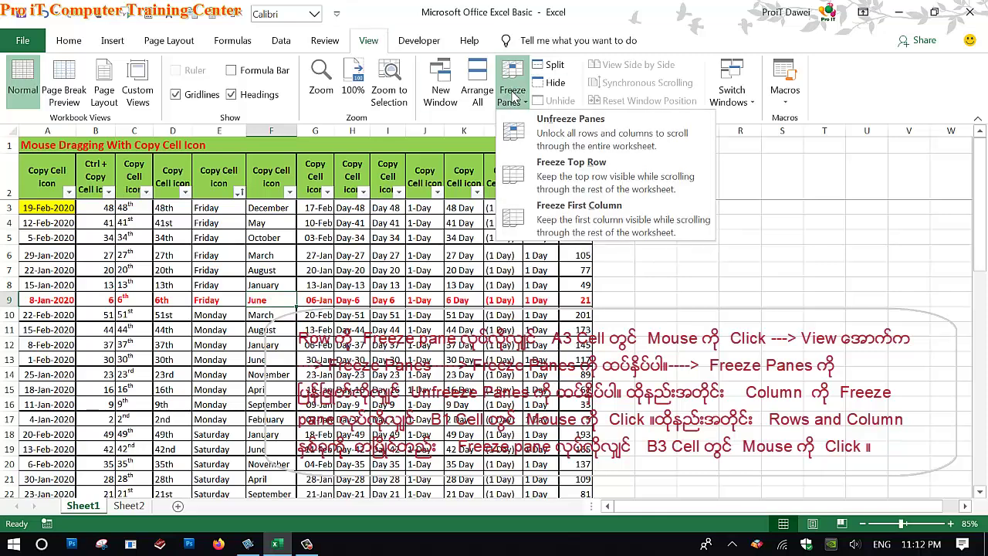
{"action": "left_click", "coordinate": [554, 141]}
{"action": "mouse_move", "coordinate": [979, 208]}
{"action": "left_mouse_down"}
{"action": "mouse_move", "coordinate": [935, 458]}
{"action": "mouse_move", "coordinate": [302, 263]}
{"action": "left_mouse_up"}
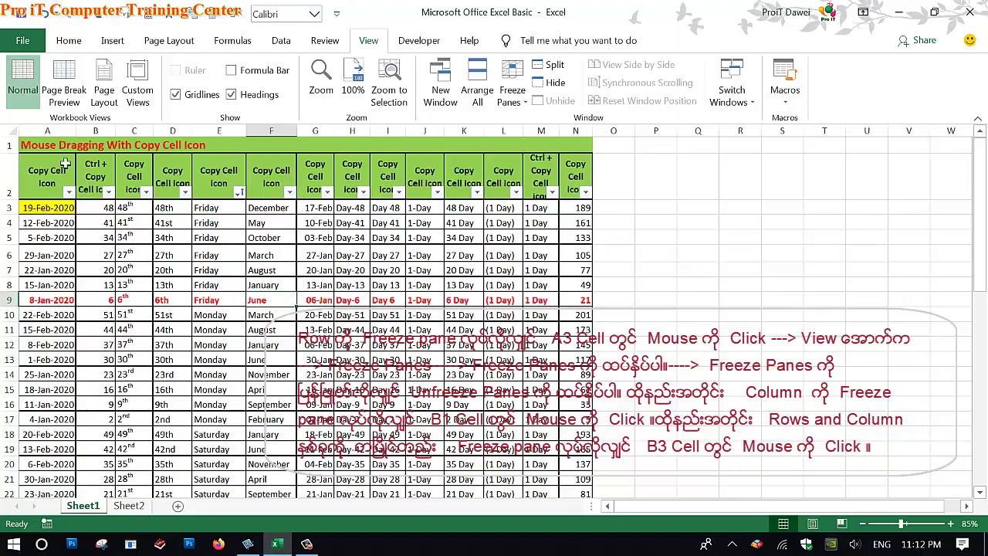
{"action": "mouse_move", "coordinate": [47, 151]}
{"action": "left_mouse_down"}
{"action": "mouse_move", "coordinate": [77, 490]}
{"action": "mouse_move", "coordinate": [53, 496]}
{"action": "left_mouse_up"}
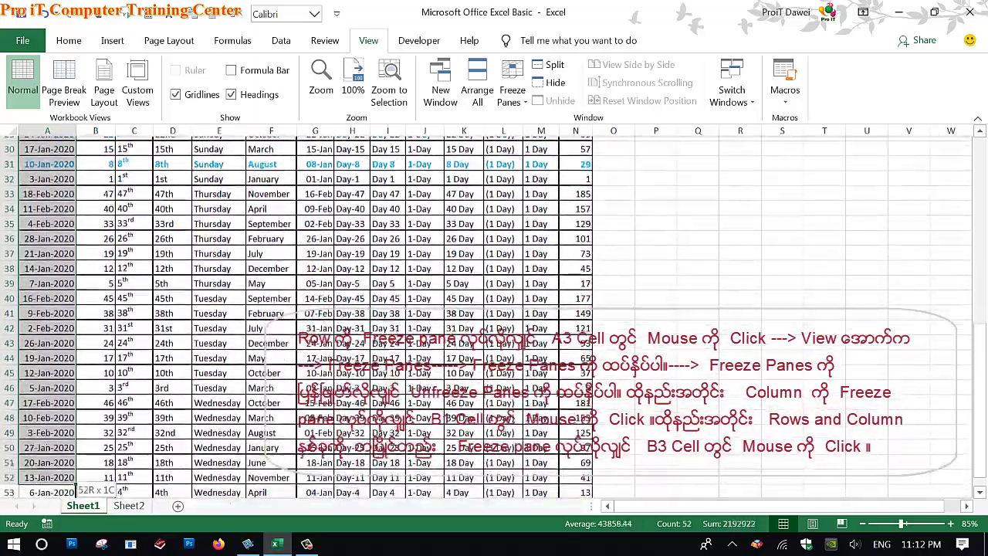
Fill column A's dates, rows 3 to 53, with a darker green
{"action": "mouse_move", "coordinate": [53, 496]}
{"action": "left_mouse_down"}
{"action": "mouse_move", "coordinate": [76, 480]}
{"action": "mouse_move", "coordinate": [48, 406]}
{"action": "left_mouse_up"}
{"action": "left_click", "coordinate": [77, 43]}
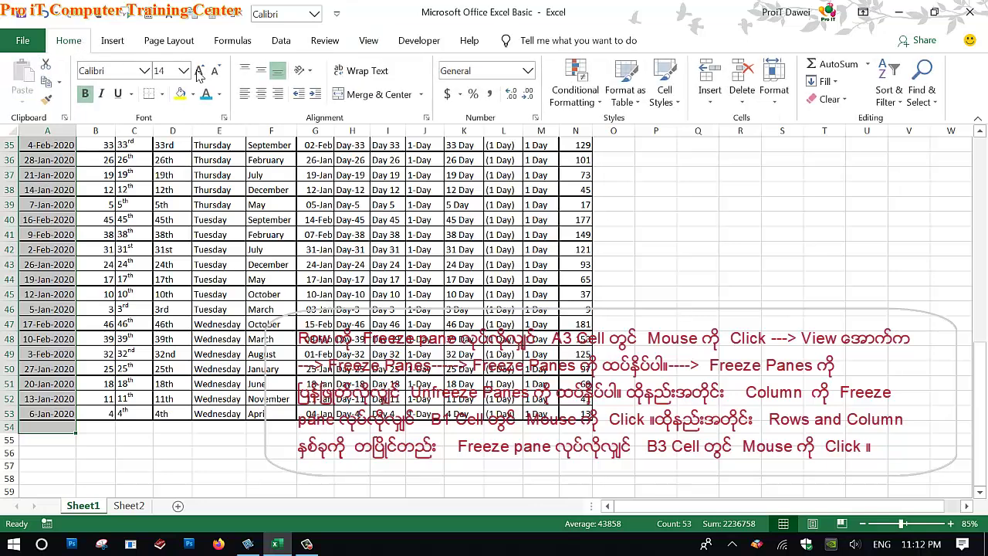
{"action": "left_click", "coordinate": [194, 94]}
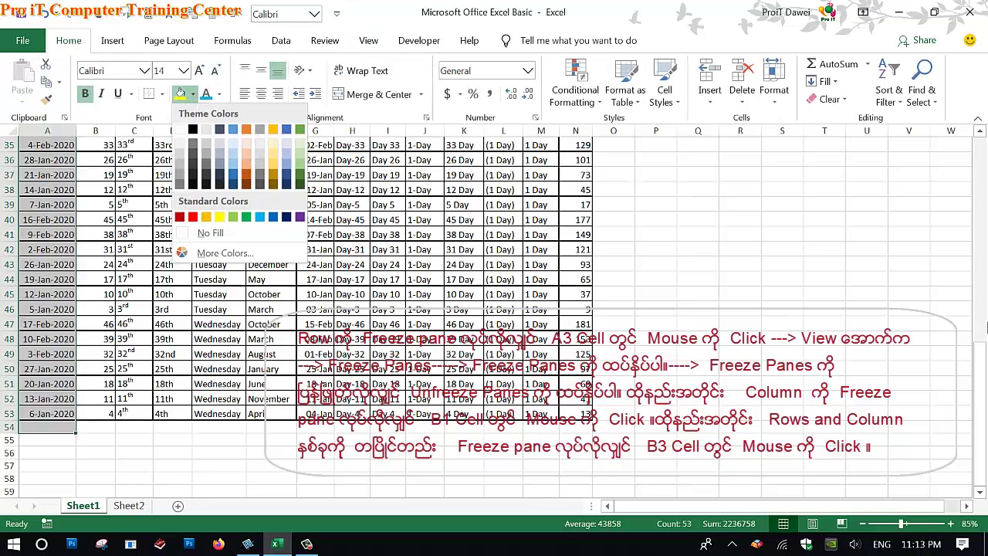
{"action": "left_click_drag", "start_coordinate": [984, 399], "coordinate": [980, 193]}
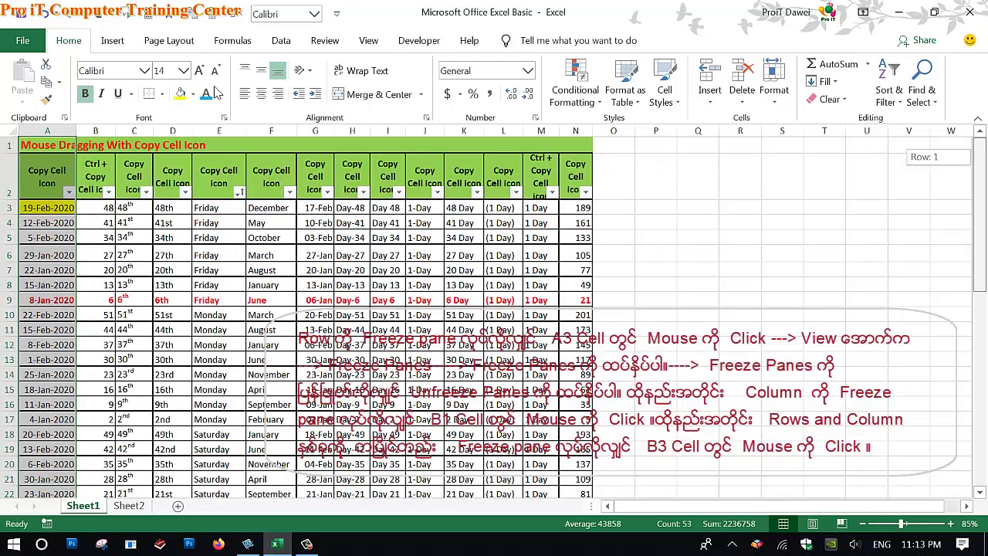
{"action": "left_click", "coordinate": [193, 94]}
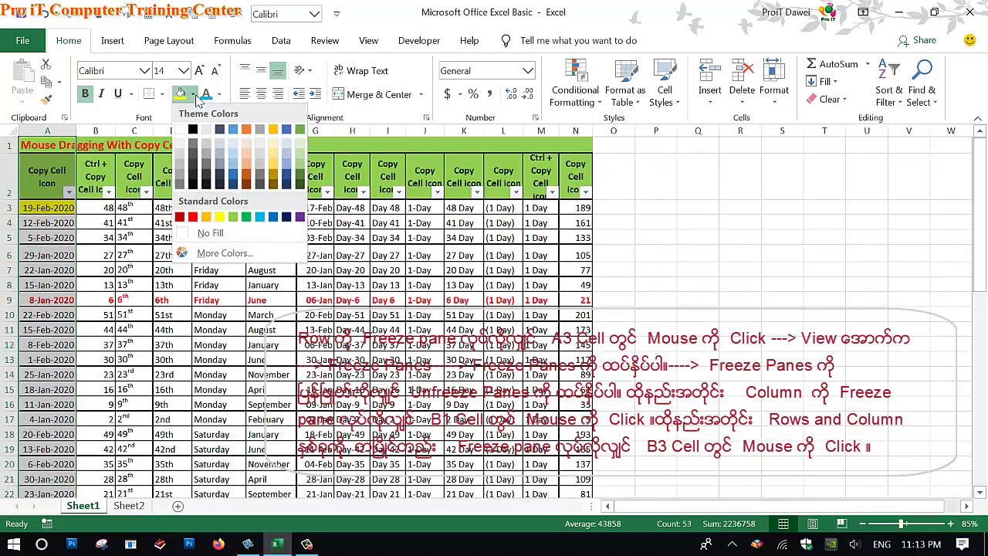
{"action": "left_click", "coordinate": [300, 169]}
{"action": "left_click", "coordinate": [190, 284]}
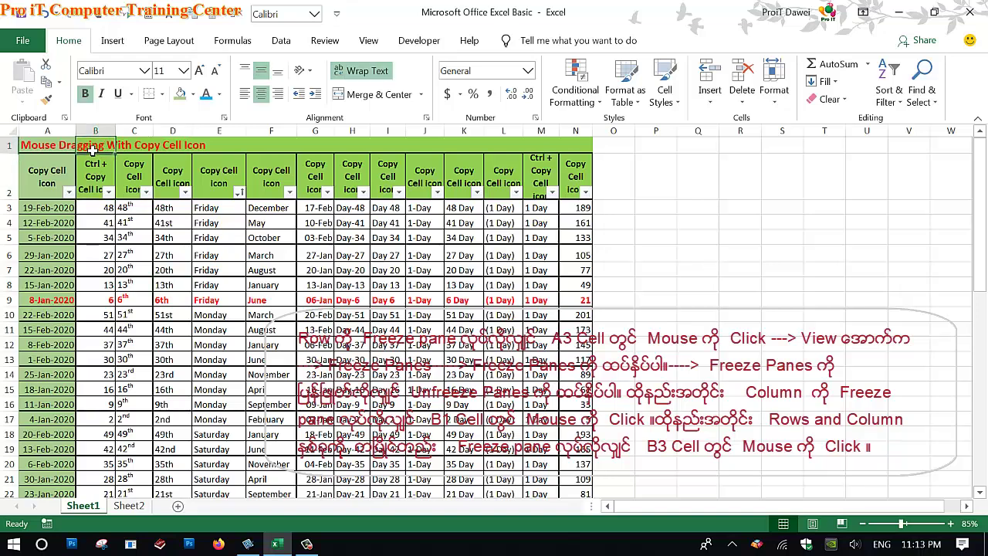
Clear the green fill from header cells B1:N2 with No Fill, then select cell B1
{"action": "mouse_move", "coordinate": [93, 166]}
{"action": "left_mouse_down"}
{"action": "mouse_move", "coordinate": [597, 193]}
{"action": "mouse_move", "coordinate": [541, 177]}
{"action": "mouse_move", "coordinate": [86, 190]}
{"action": "left_mouse_up"}
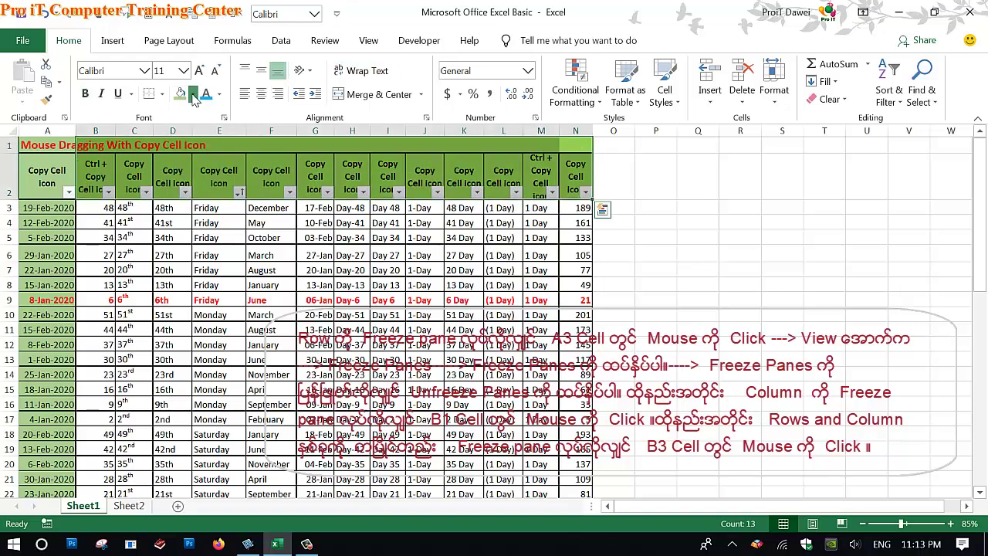
{"action": "left_click", "coordinate": [193, 93]}
{"action": "left_click", "coordinate": [202, 238]}
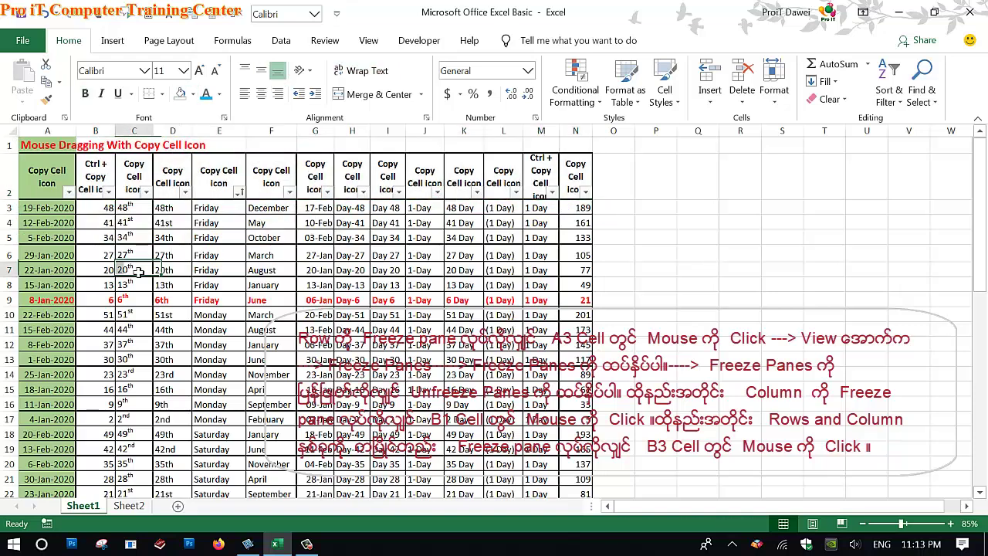
{"action": "left_click_drag", "start_coordinate": [48, 147], "coordinate": [76, 480]}
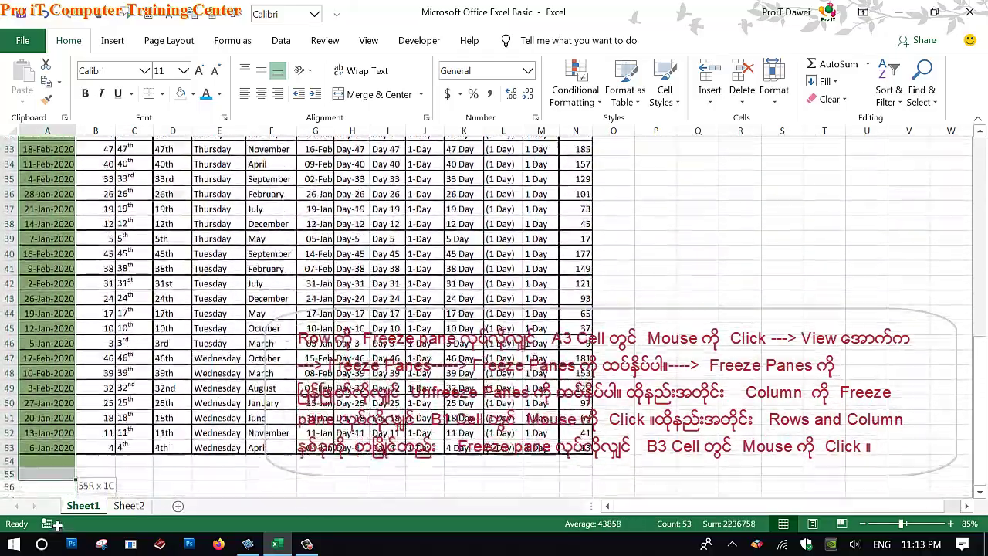
{"action": "scroll", "coordinate": [77, 417], "scroll_direction": "down", "scroll_amount": 2}
{"action": "left_click", "coordinate": [166, 402]}
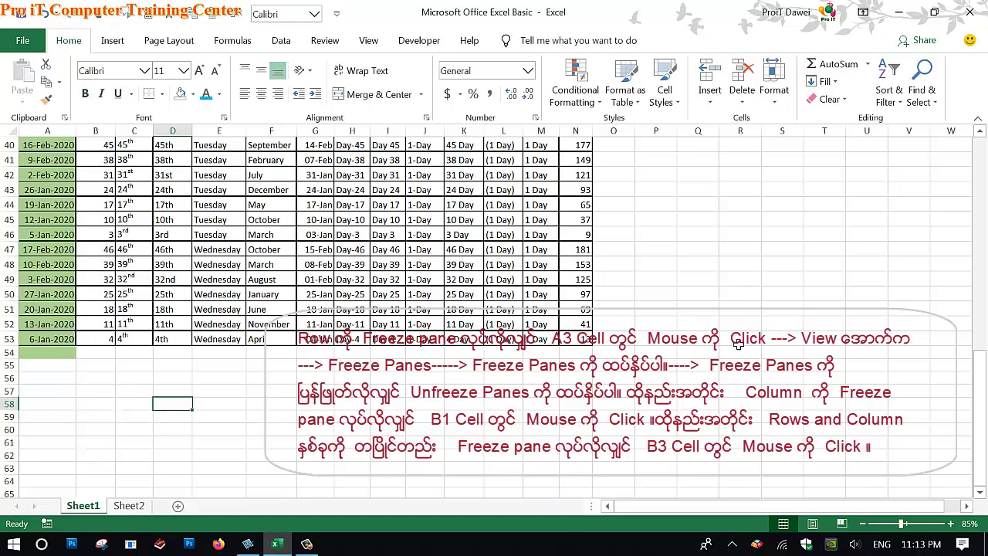
{"action": "left_click_drag", "start_coordinate": [979, 371], "coordinate": [951, 167]}
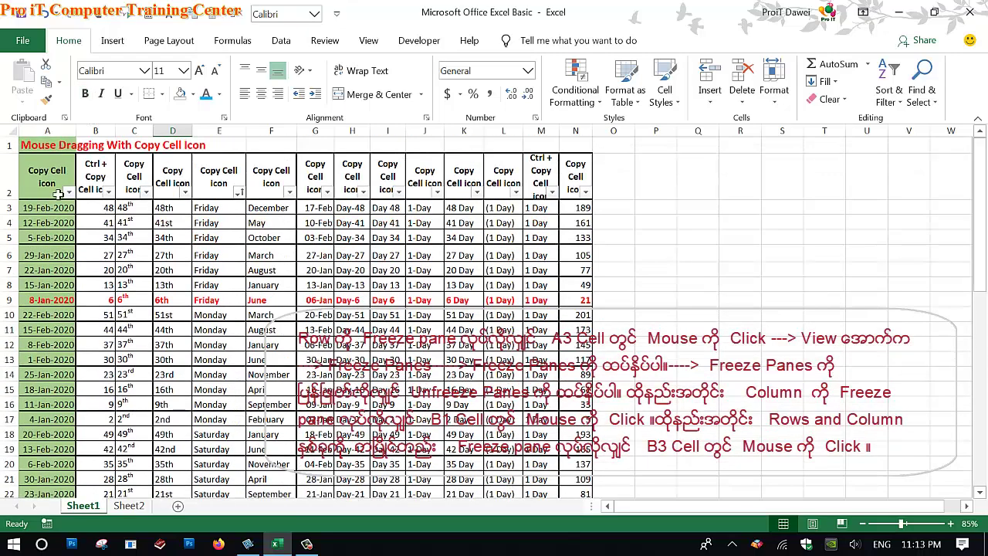
{"action": "left_click", "coordinate": [101, 149]}
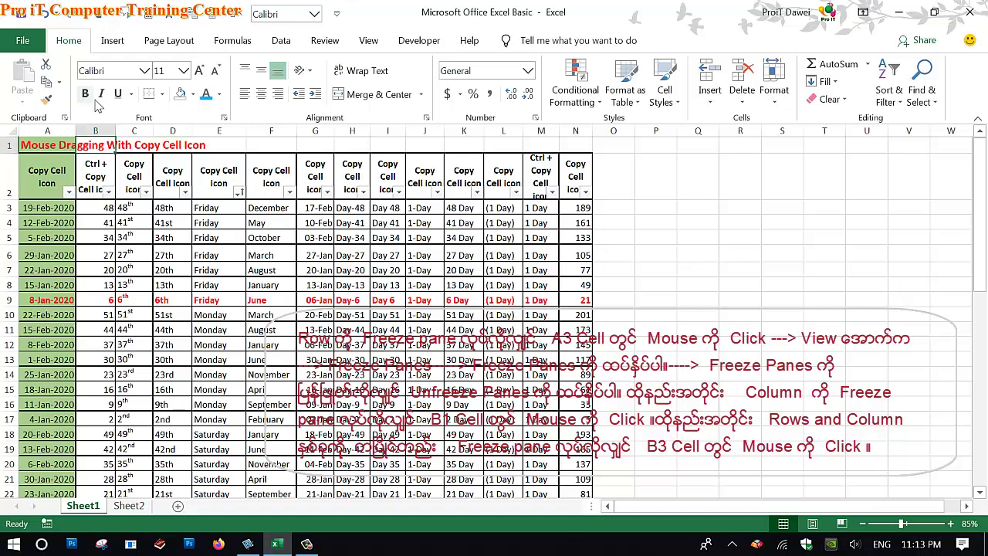
{"action": "left_click", "coordinate": [194, 95]}
Fill cell B1 yellow and widen column B so its header fits
{"action": "left_click", "coordinate": [221, 219]}
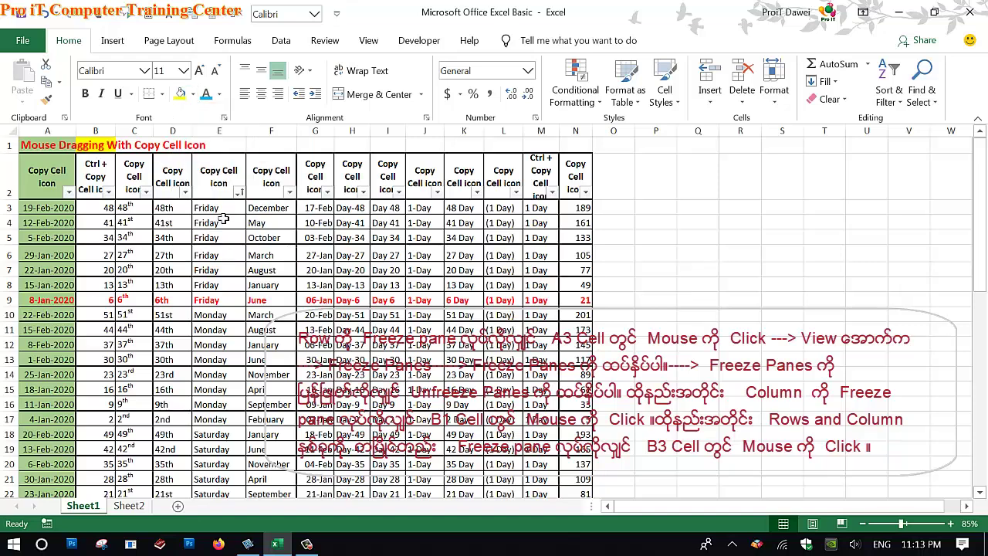
{"action": "left_click", "coordinate": [134, 165]}
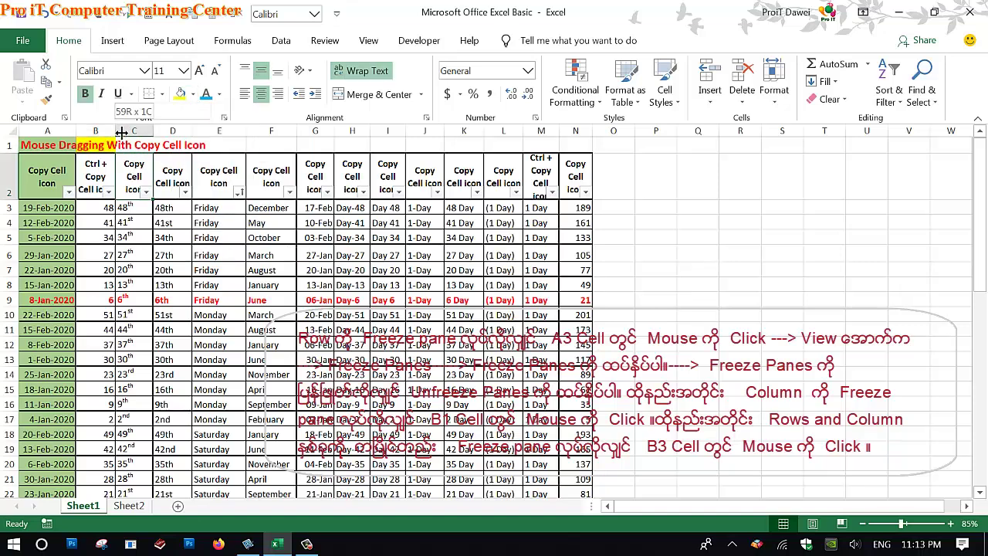
{"action": "left_click_drag", "start_coordinate": [123, 139], "coordinate": [142, 142]}
{"action": "left_click", "coordinate": [108, 150]}
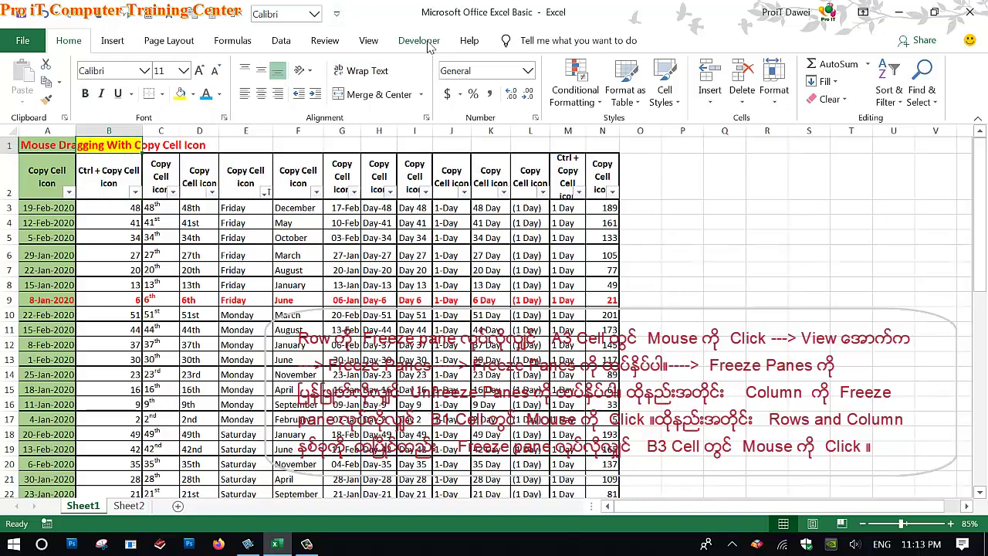
Turn on the Formula Bar from the View tab
{"action": "left_click", "coordinate": [369, 41]}
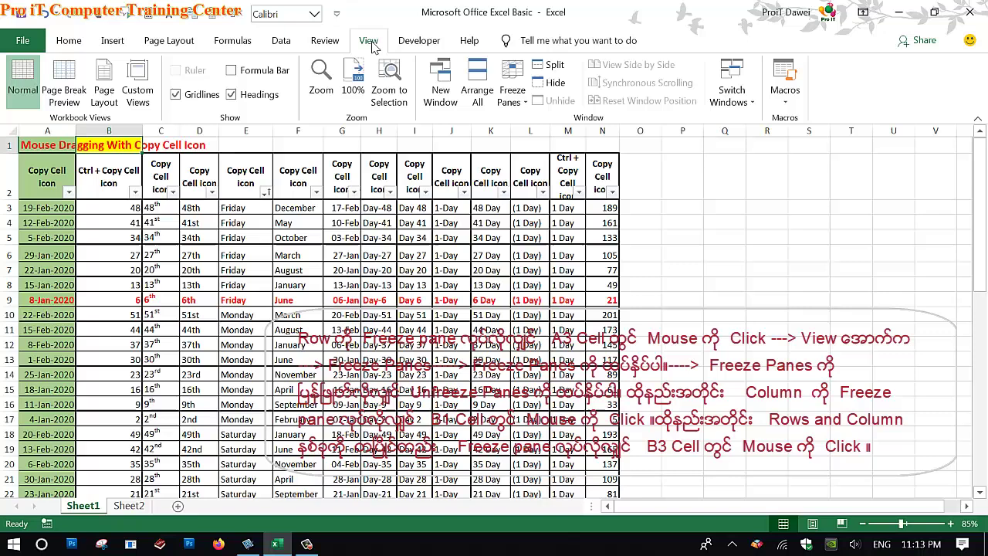
{"action": "left_click", "coordinate": [241, 74]}
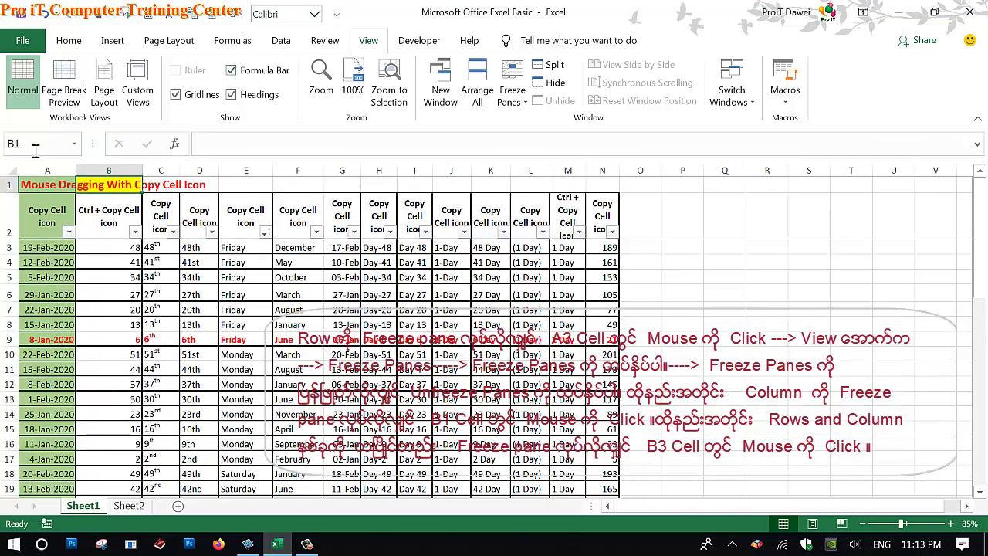
{"action": "left_click", "coordinate": [114, 224]}
Freeze column A at B1 and scroll right to test it
{"action": "left_click", "coordinate": [141, 189]}
{"action": "left_click", "coordinate": [513, 94]}
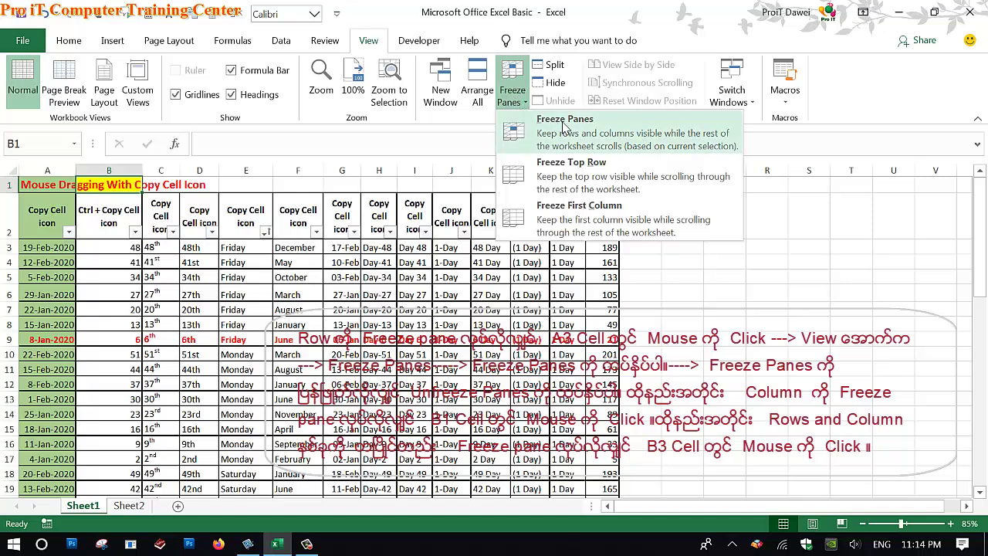
{"action": "left_click", "coordinate": [564, 127]}
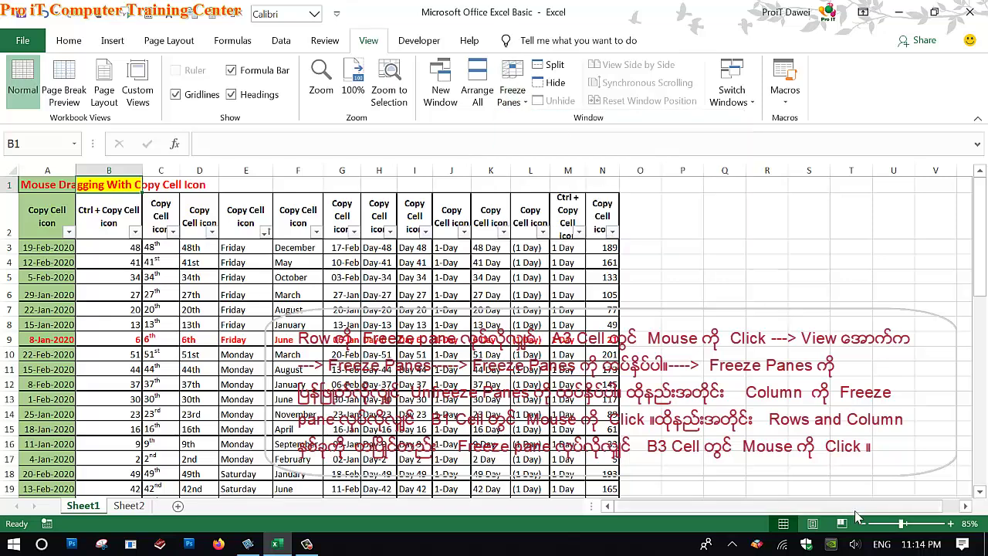
{"action": "left_click_drag", "start_coordinate": [856, 503], "coordinate": [872, 506]}
{"action": "left_click_drag", "start_coordinate": [965, 506], "coordinate": [714, 462]}
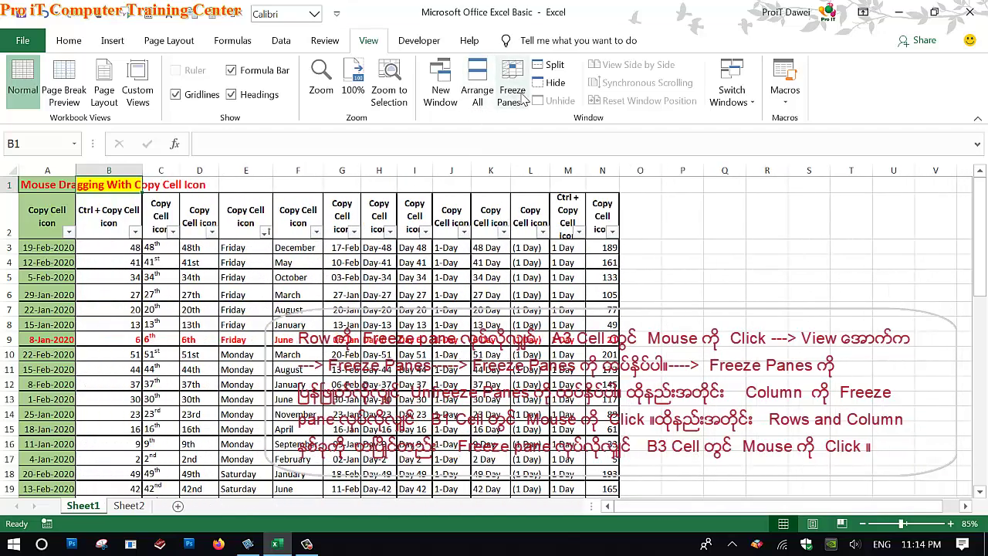
Unfreeze column A so it scrolls sideways with the rest of the sheet
{"action": "left_click", "coordinate": [521, 96]}
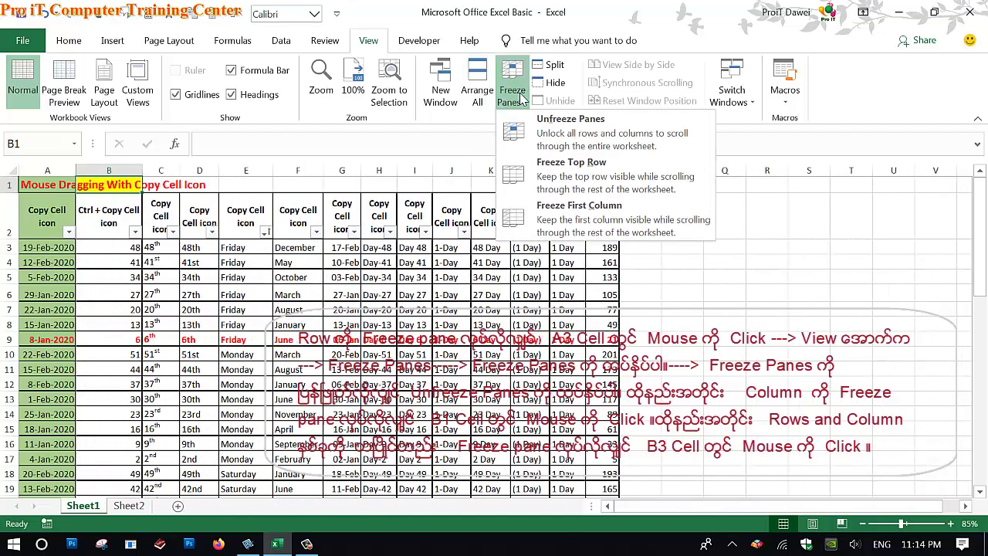
{"action": "left_click", "coordinate": [546, 128]}
{"action": "left_click", "coordinate": [616, 277]}
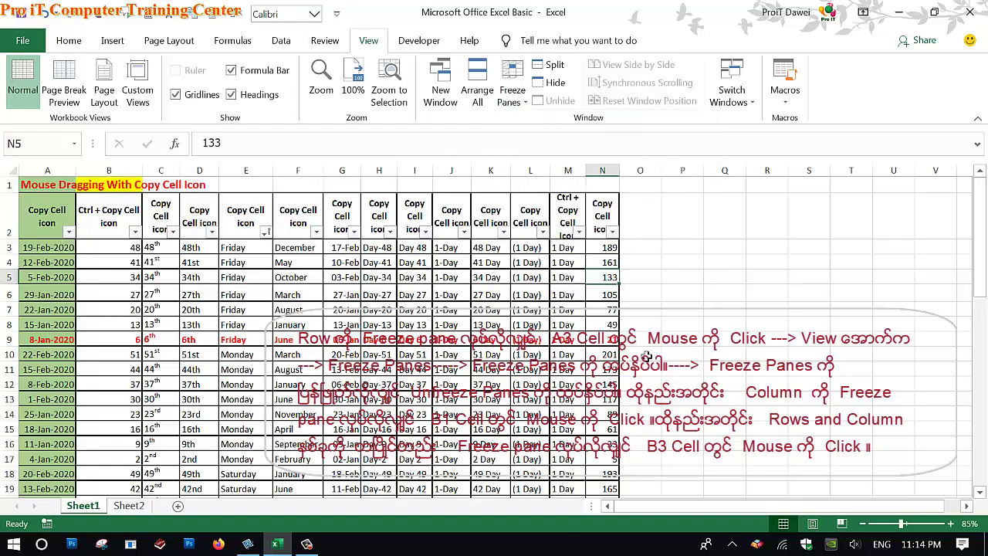
{"action": "left_click", "coordinate": [967, 511]}
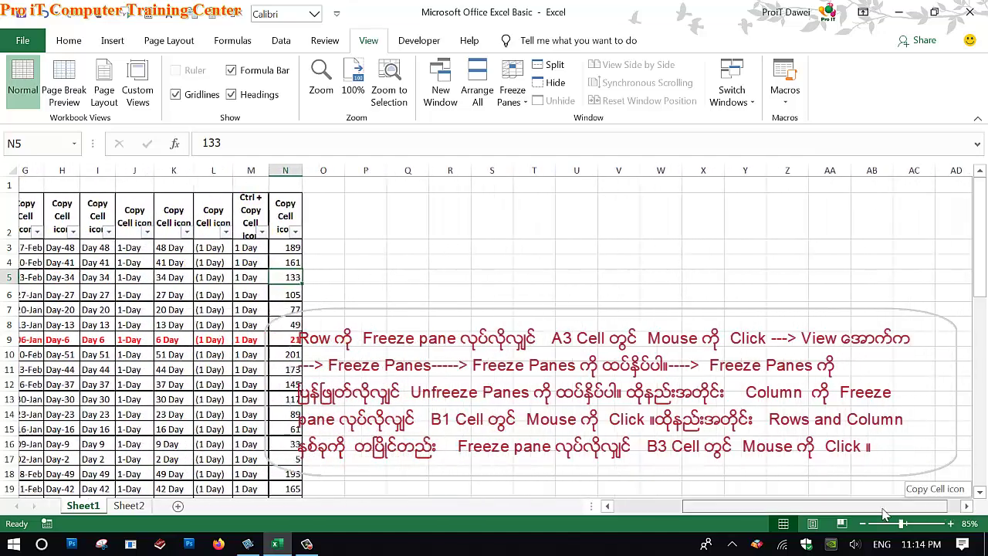
{"action": "left_click_drag", "start_coordinate": [886, 506], "coordinate": [817, 506]}
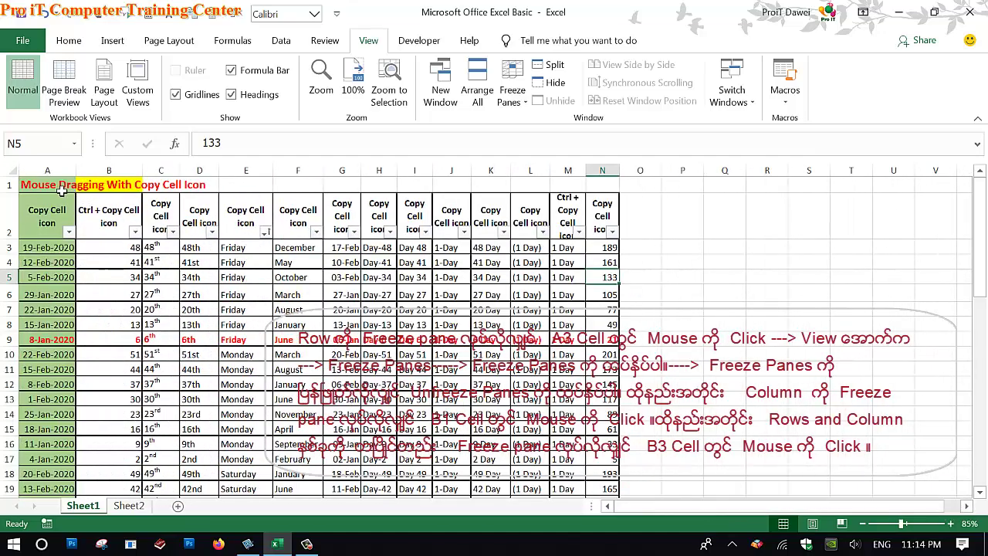
{"action": "left_click_drag", "start_coordinate": [61, 191], "coordinate": [599, 240]}
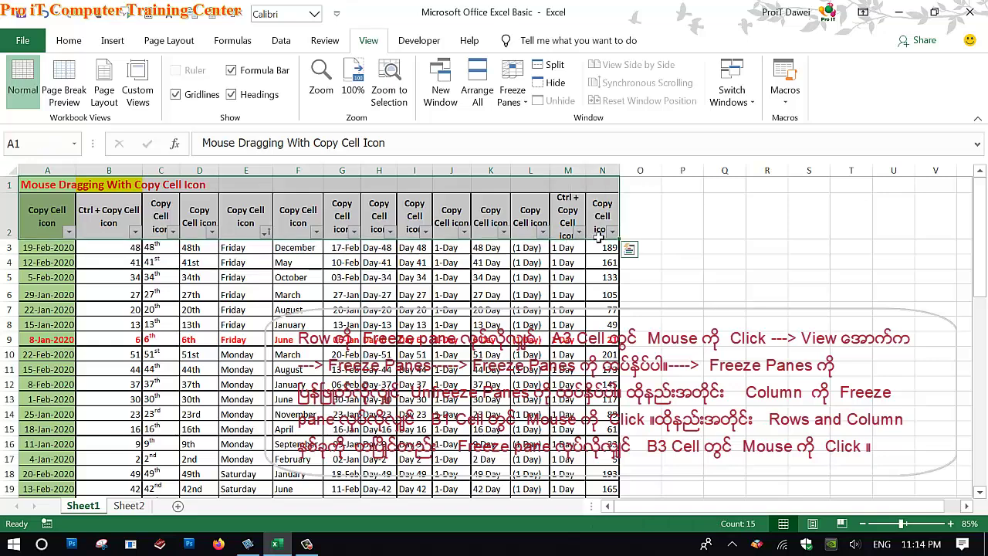
Fill both header rows, A1:Q2, with green
{"action": "left_click", "coordinate": [68, 43]}
{"action": "left_click", "coordinate": [192, 94]}
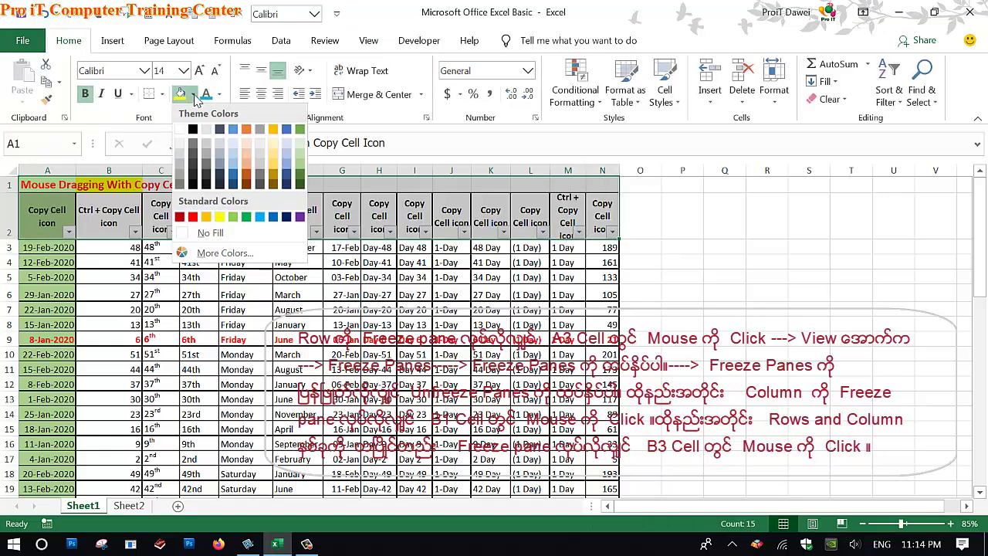
{"action": "left_click", "coordinate": [300, 162]}
{"action": "left_click", "coordinate": [298, 294]}
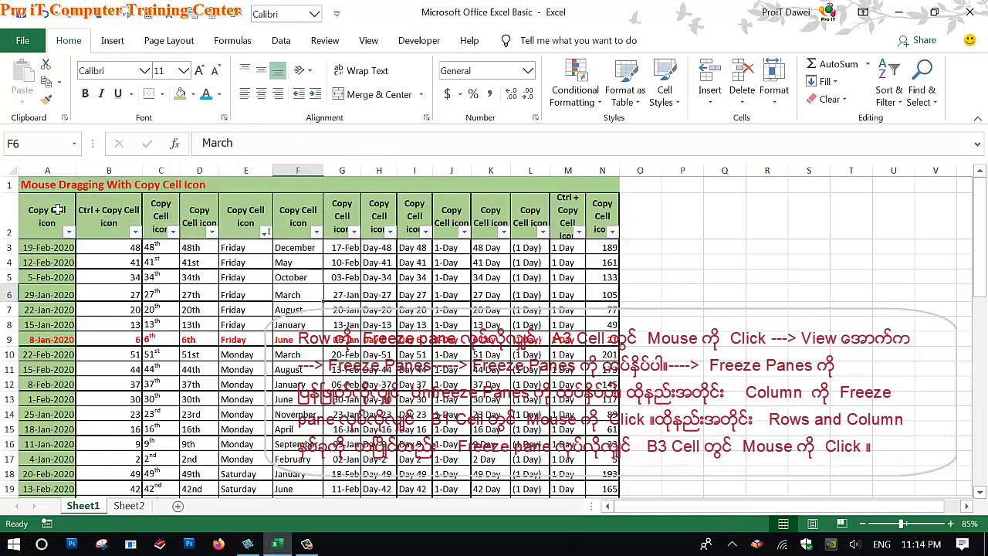
{"action": "left_click_drag", "start_coordinate": [31, 184], "coordinate": [722, 239]}
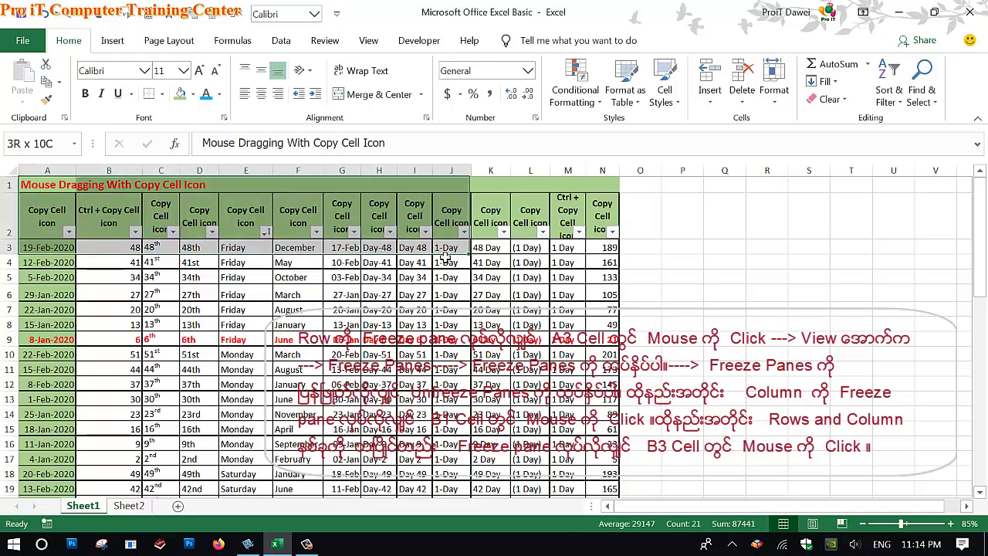
{"action": "left_click", "coordinate": [178, 93]}
{"action": "left_click", "coordinate": [309, 370]}
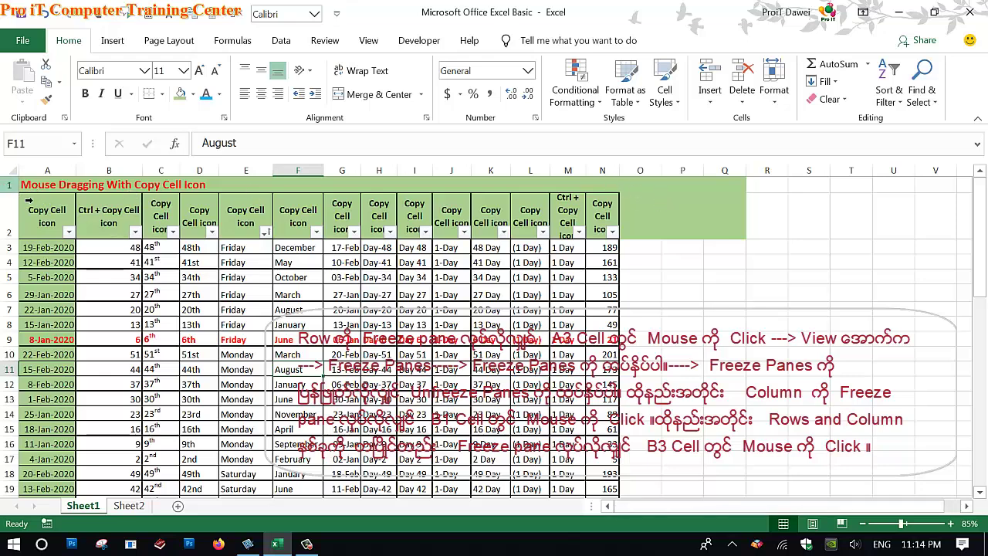
{"action": "left_click_drag", "start_coordinate": [28, 200], "coordinate": [54, 181]}
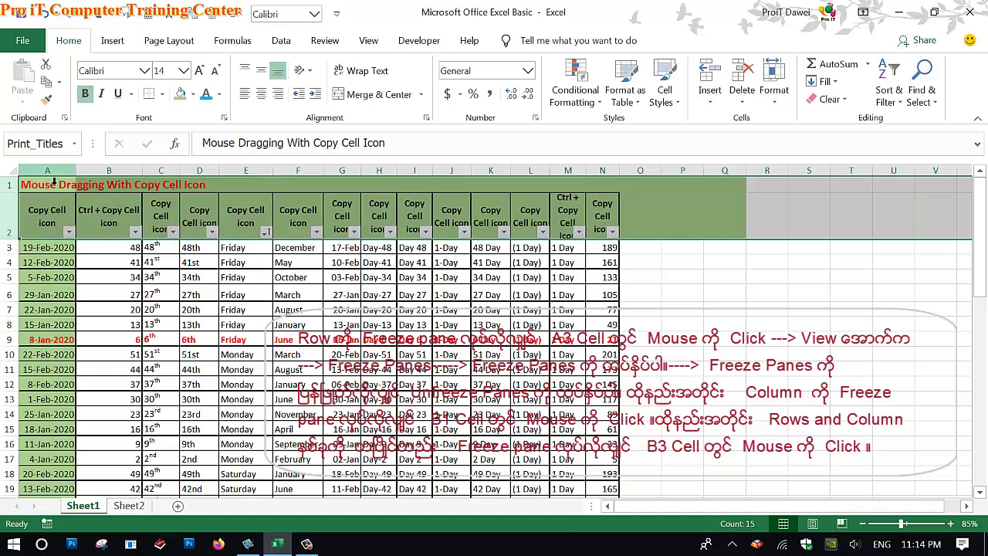
{"action": "key", "text": "ctrl+space"}
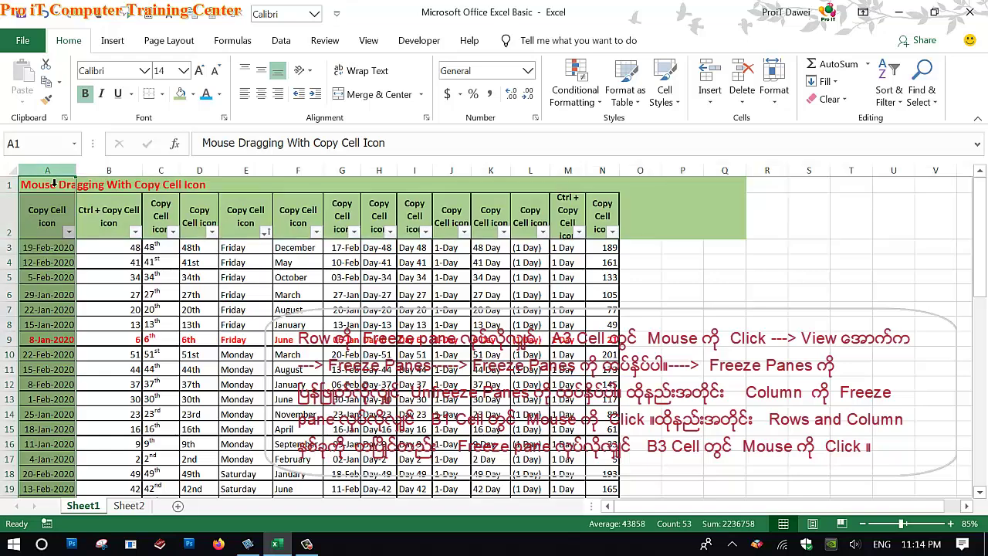
{"action": "left_click", "coordinate": [214, 281]}
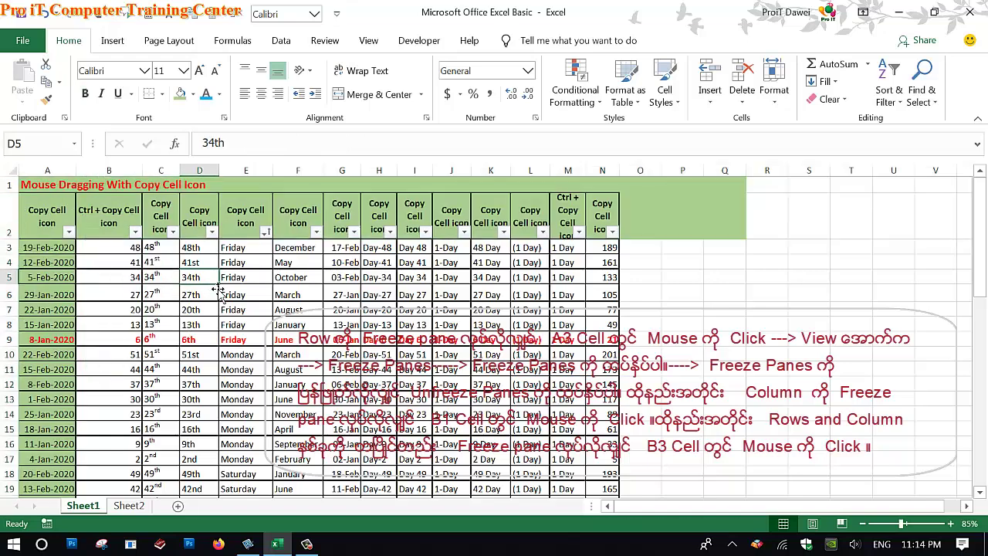
Fill cell B3, holding 48, with yellow
{"action": "left_click", "coordinate": [113, 249]}
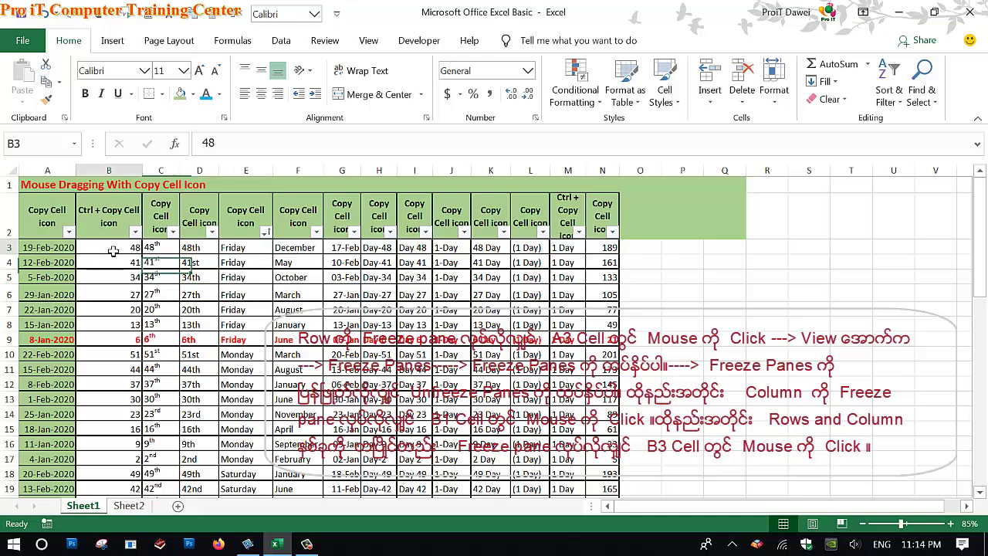
{"action": "left_click", "coordinate": [193, 93]}
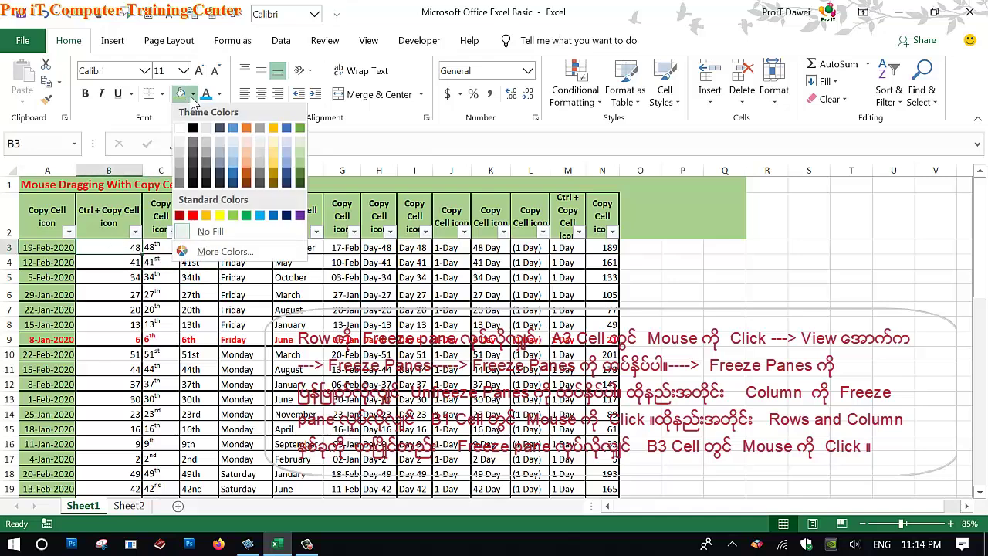
{"action": "left_click", "coordinate": [220, 216]}
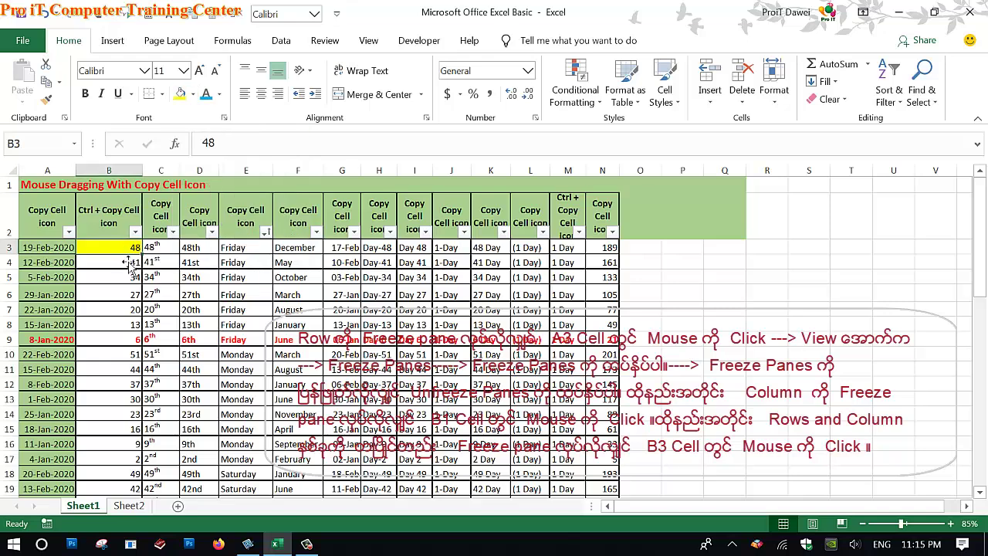
{"action": "left_click", "coordinate": [128, 265]}
{"action": "left_click", "coordinate": [128, 250]}
{"action": "left_click", "coordinate": [22, 148]}
Freeze panes at B3 so rows 1–2 and column A stay fixed
{"action": "left_click", "coordinate": [370, 41]}
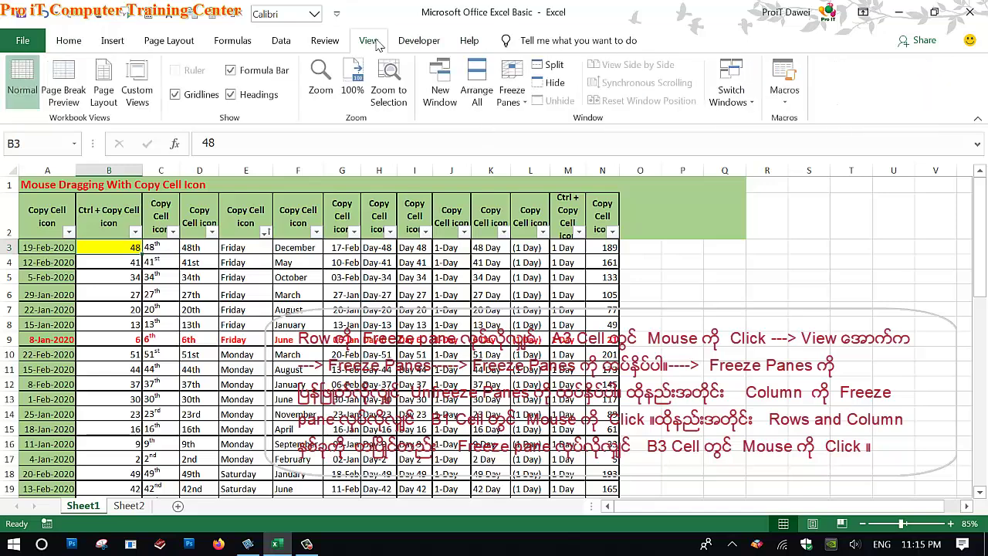
{"action": "left_click", "coordinate": [512, 86]}
{"action": "left_click", "coordinate": [567, 137]}
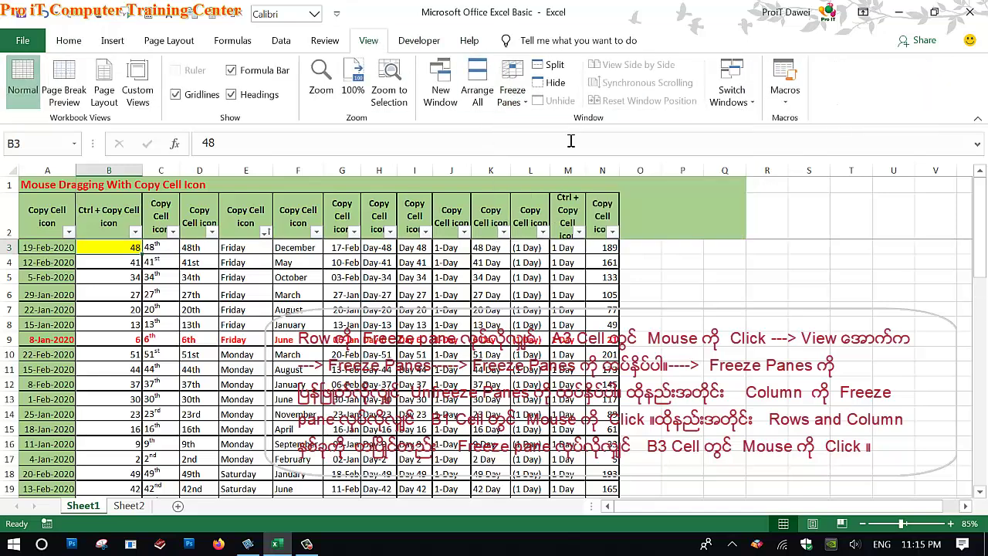
{"action": "left_click", "coordinate": [455, 280]}
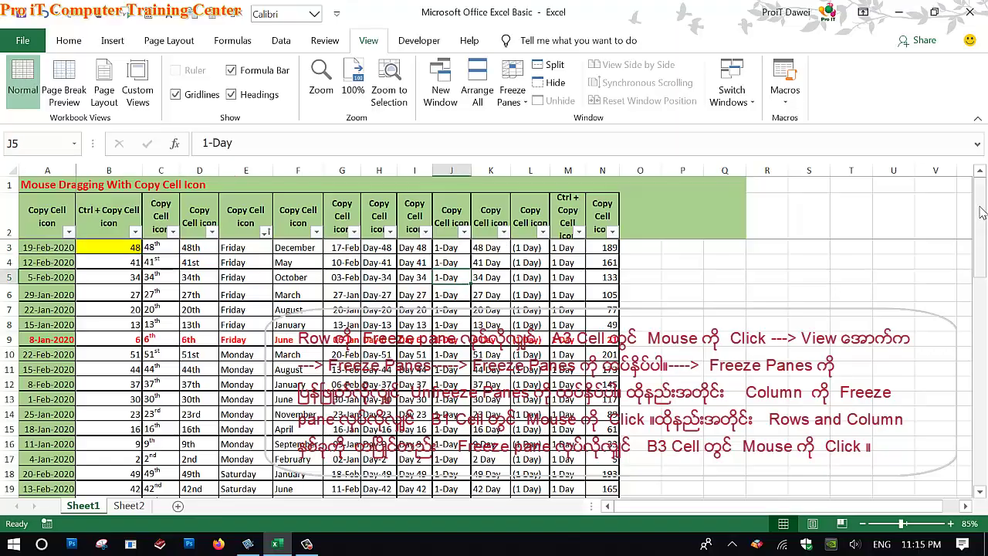
Scroll down and right to confirm the header rows and column A stay in view
{"action": "left_click_drag", "start_coordinate": [978, 254], "coordinate": [953, 411]}
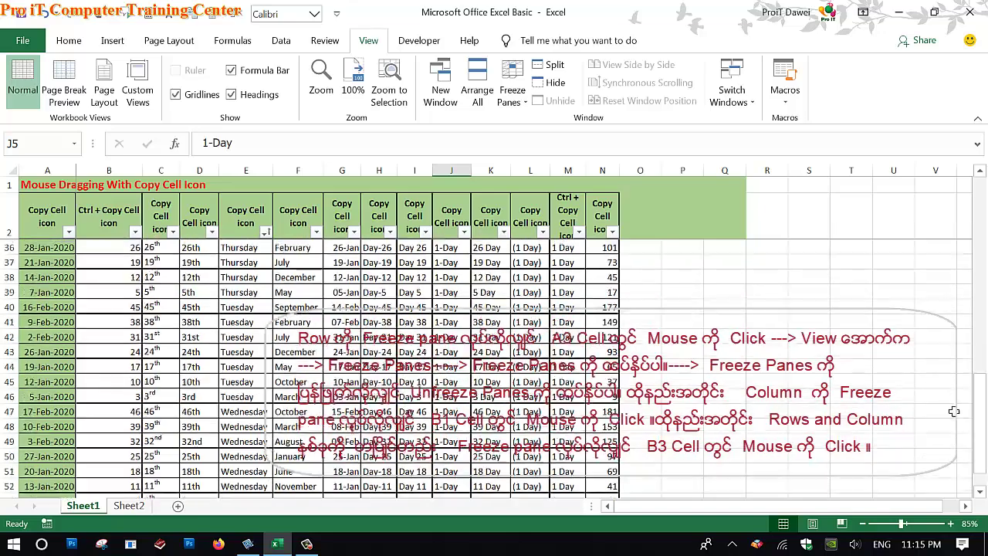
{"action": "left_click_drag", "start_coordinate": [924, 516], "coordinate": [964, 509]}
{"action": "left_click", "coordinate": [964, 506]}
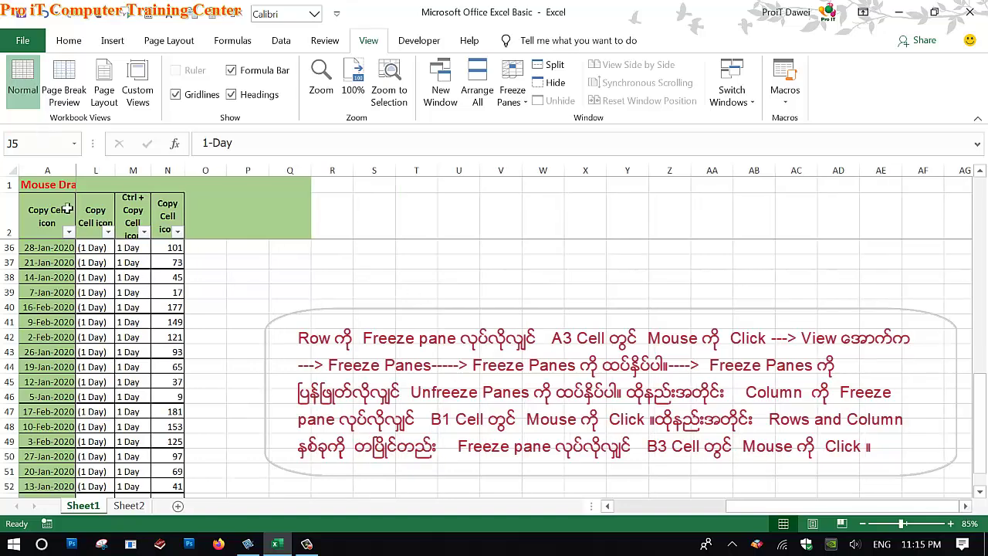
{"action": "left_click_drag", "start_coordinate": [965, 509], "coordinate": [618, 508]}
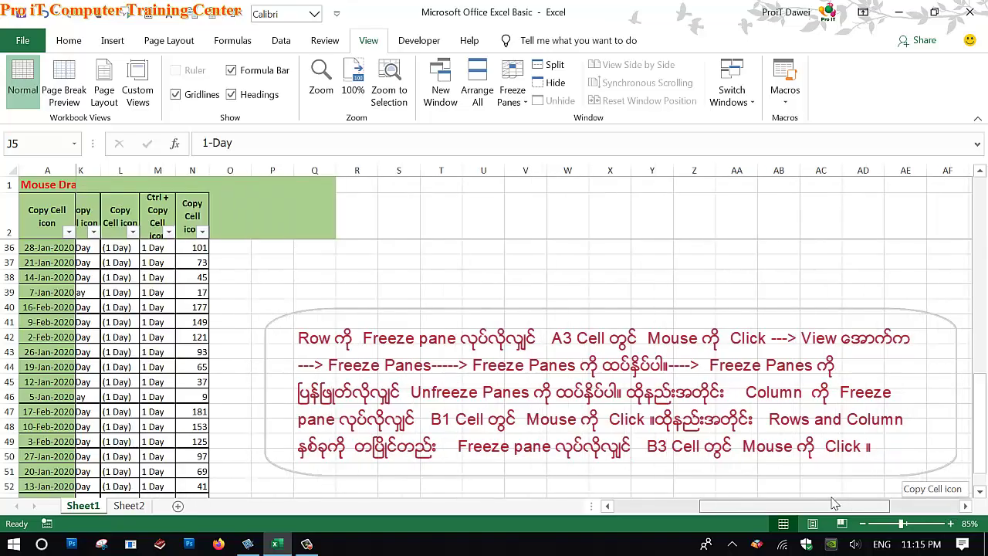
{"action": "mouse_move", "coordinate": [982, 378]}
{"action": "left_mouse_down"}
{"action": "mouse_move", "coordinate": [984, 202]}
{"action": "mouse_move", "coordinate": [975, 361]}
{"action": "mouse_move", "coordinate": [970, 192]}
{"action": "left_mouse_up"}
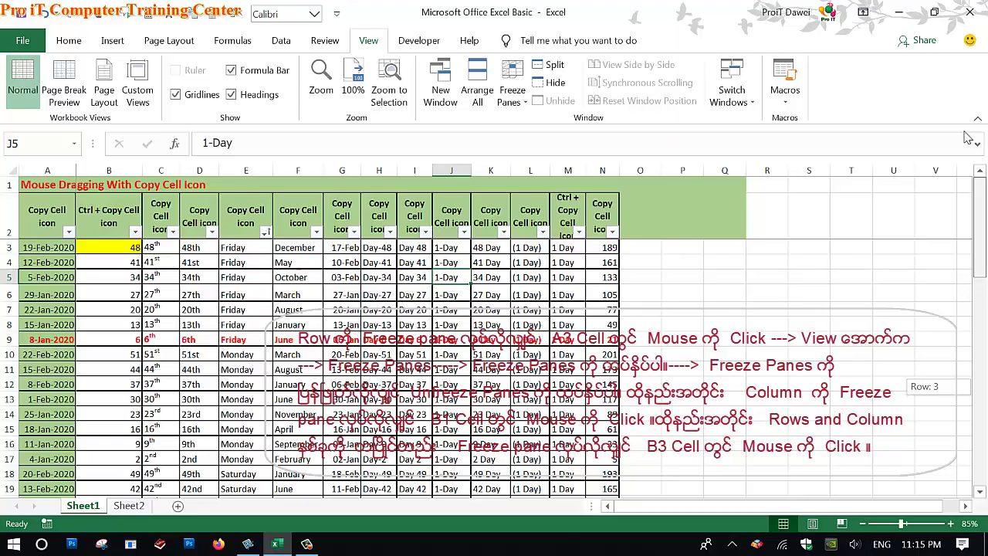
{"action": "left_click_drag", "start_coordinate": [966, 177], "coordinate": [966, 332]}
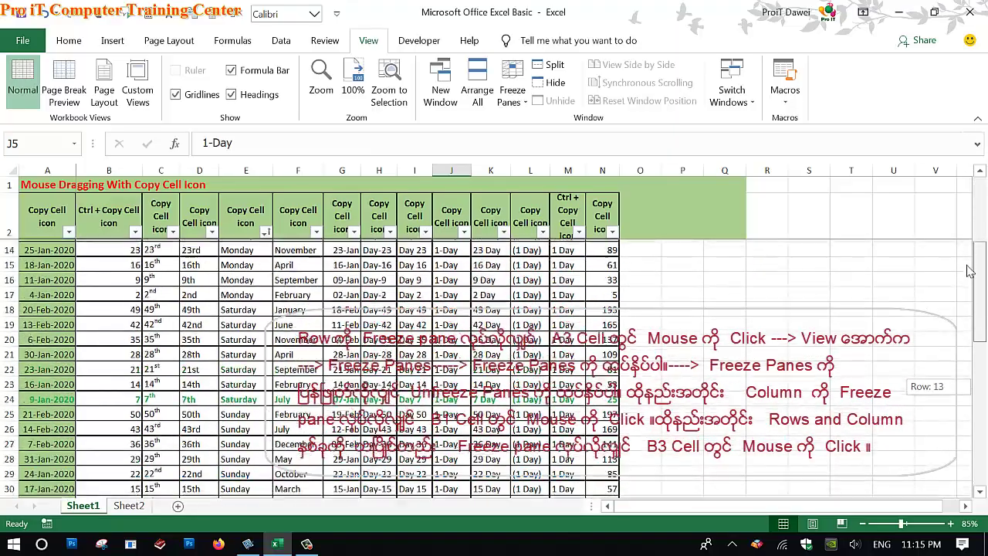
{"action": "left_click_drag", "start_coordinate": [967, 331], "coordinate": [970, 189]}
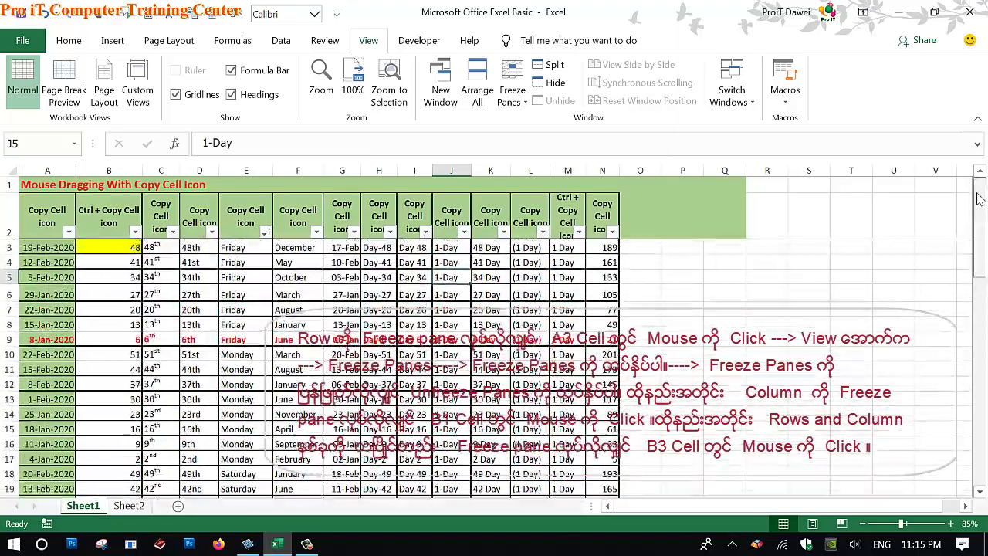
{"action": "left_click_drag", "start_coordinate": [840, 497], "coordinate": [821, 443]}
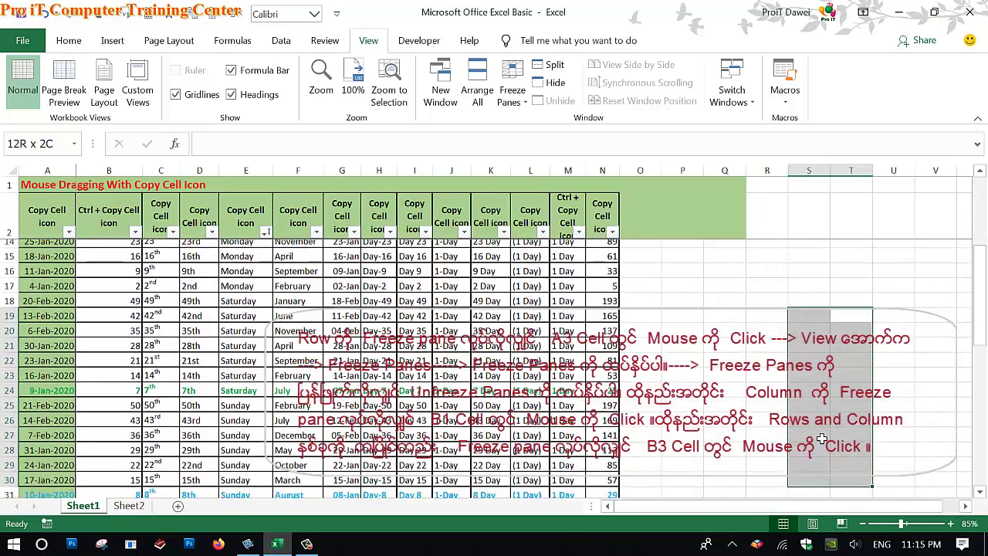
{"action": "left_click_drag", "start_coordinate": [910, 504], "coordinate": [926, 504]}
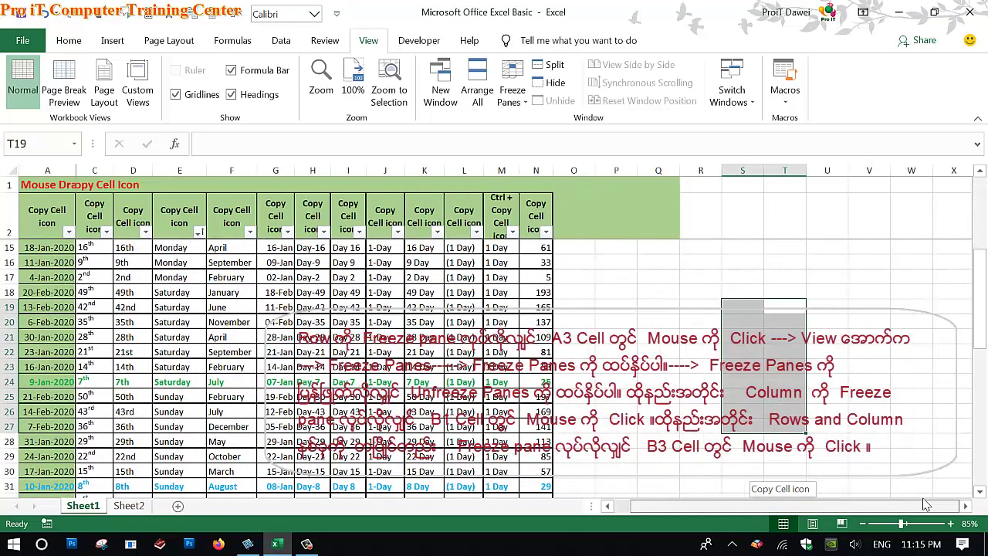
{"action": "left_click", "coordinate": [964, 506]}
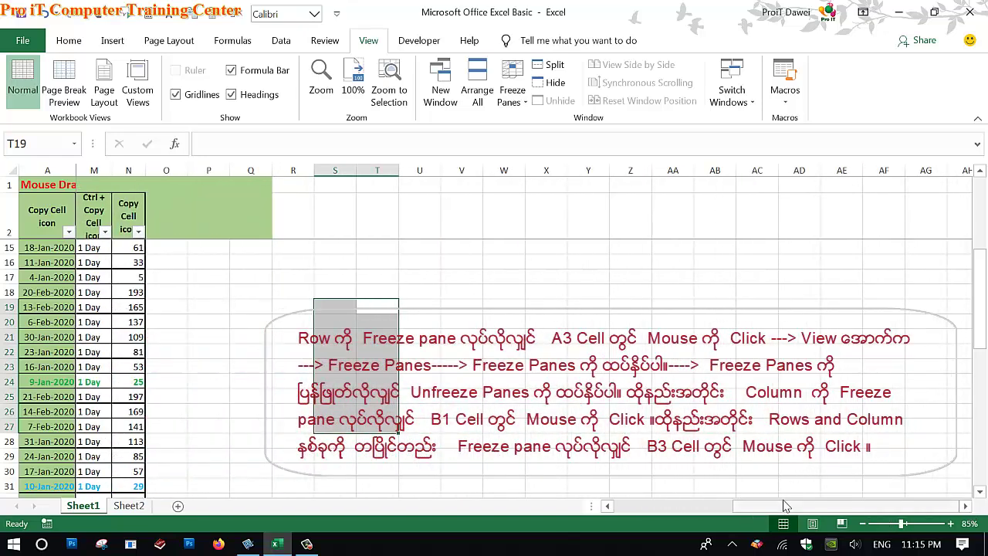
{"action": "left_click_drag", "start_coordinate": [783, 506], "coordinate": [591, 517]}
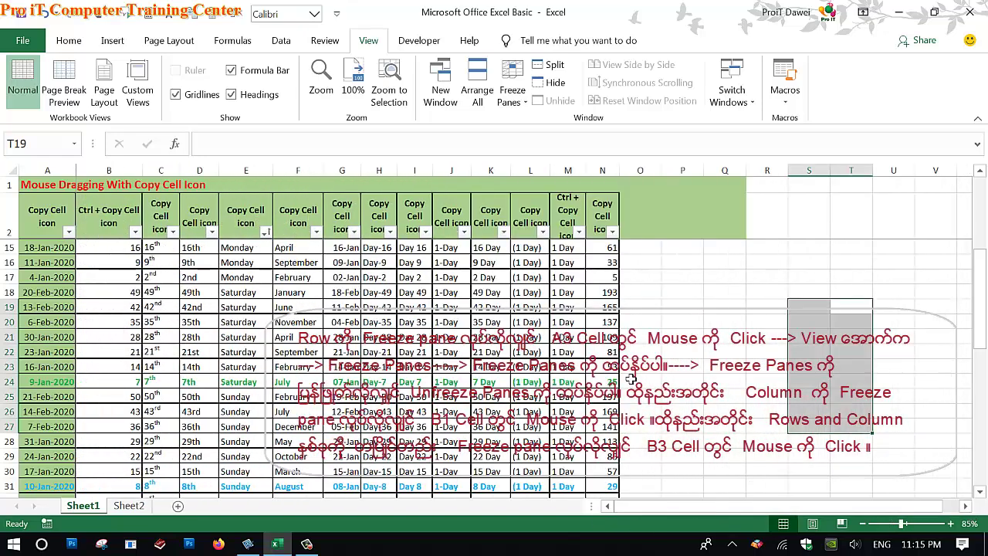
{"action": "left_click", "coordinate": [640, 353]}
Unfreeze the header rows and column A, then scroll both ways to confirm nothing stays fixed
{"action": "left_click", "coordinate": [522, 96]}
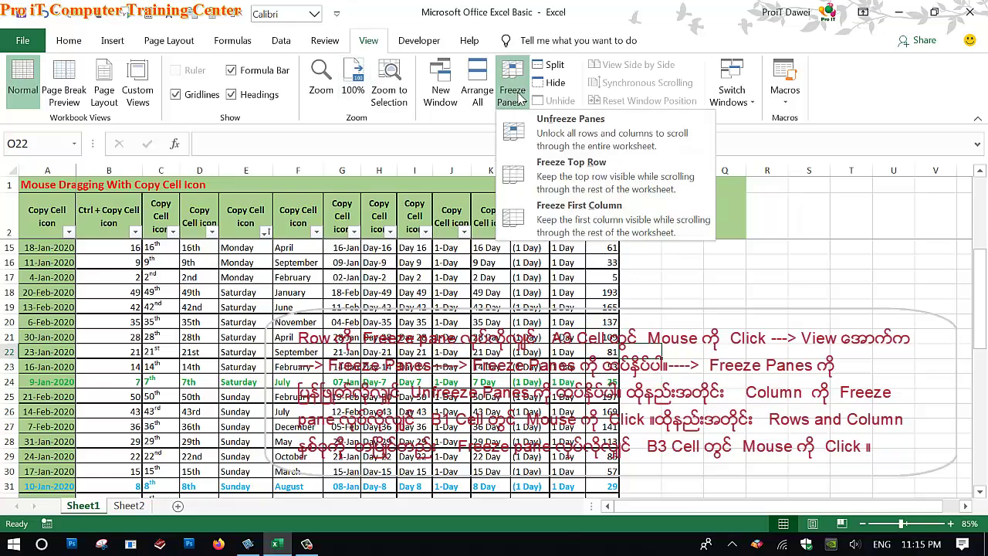
{"action": "left_click", "coordinate": [551, 130]}
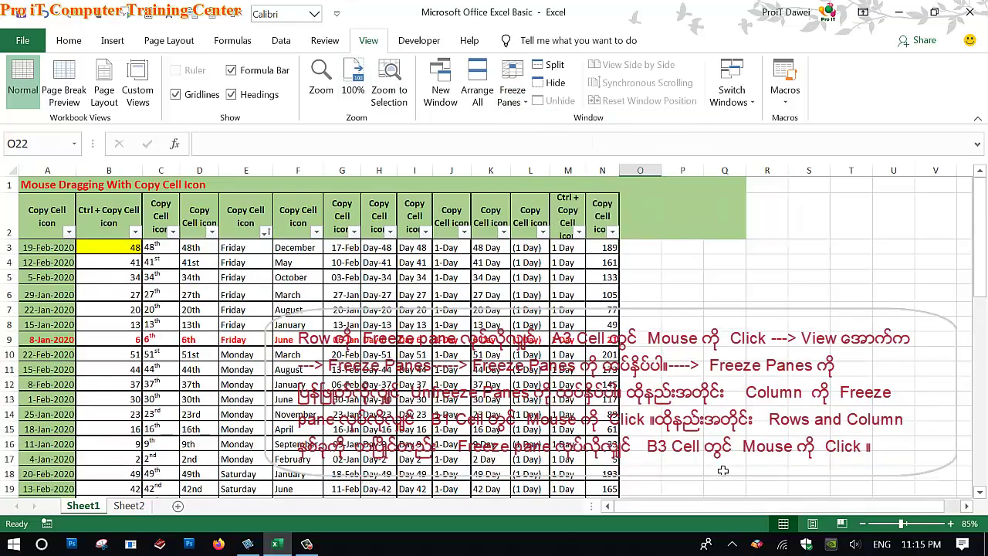
{"action": "left_click_drag", "start_coordinate": [976, 254], "coordinate": [981, 188]}
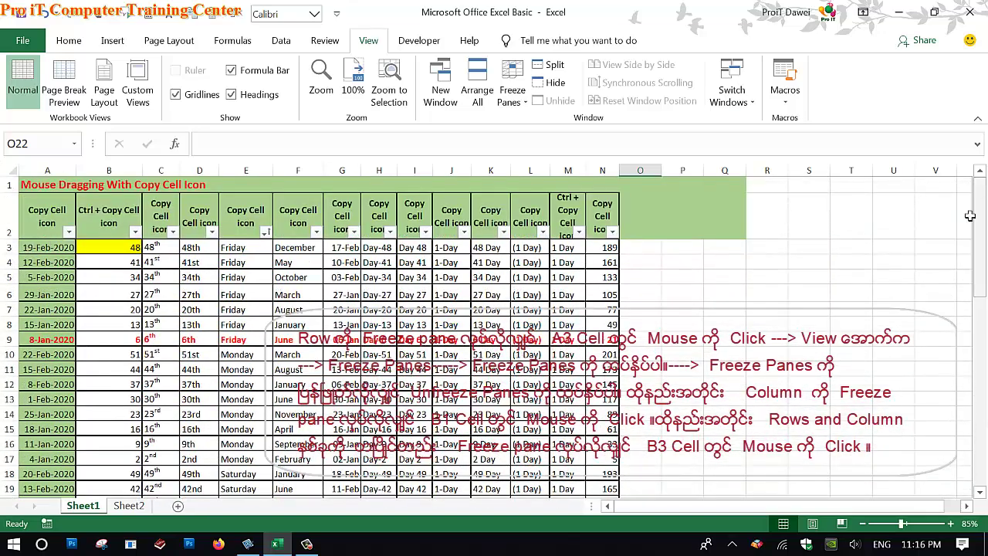
{"action": "scroll", "coordinate": [702, 517], "scroll_direction": "right", "scroll_amount": 1}
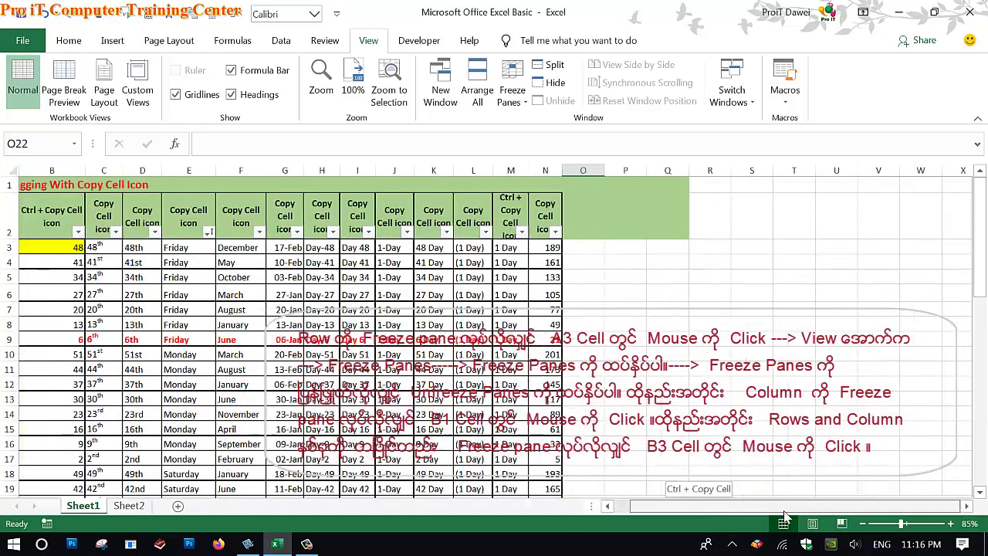
{"action": "left_click", "coordinate": [965, 505]}
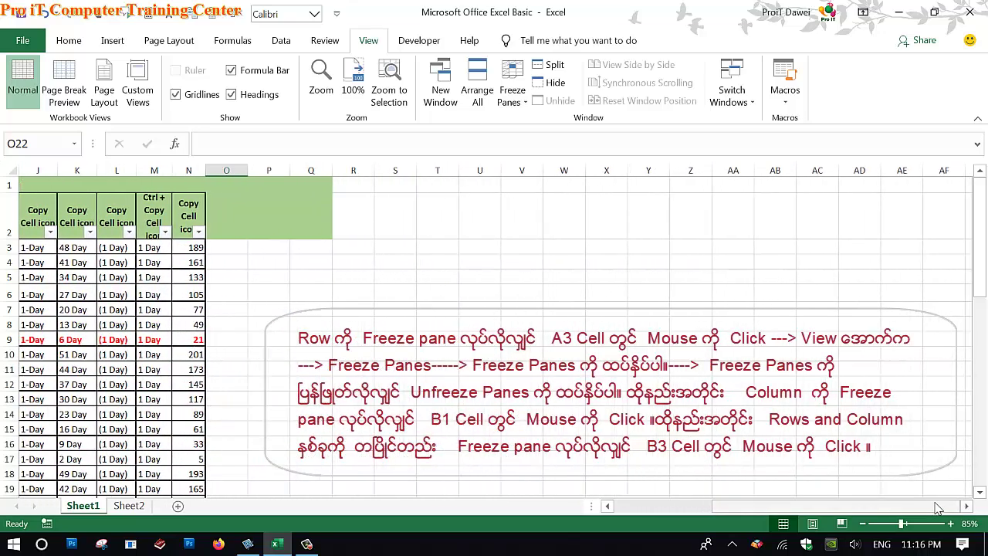
{"action": "left_click_drag", "start_coordinate": [941, 505], "coordinate": [849, 506]}
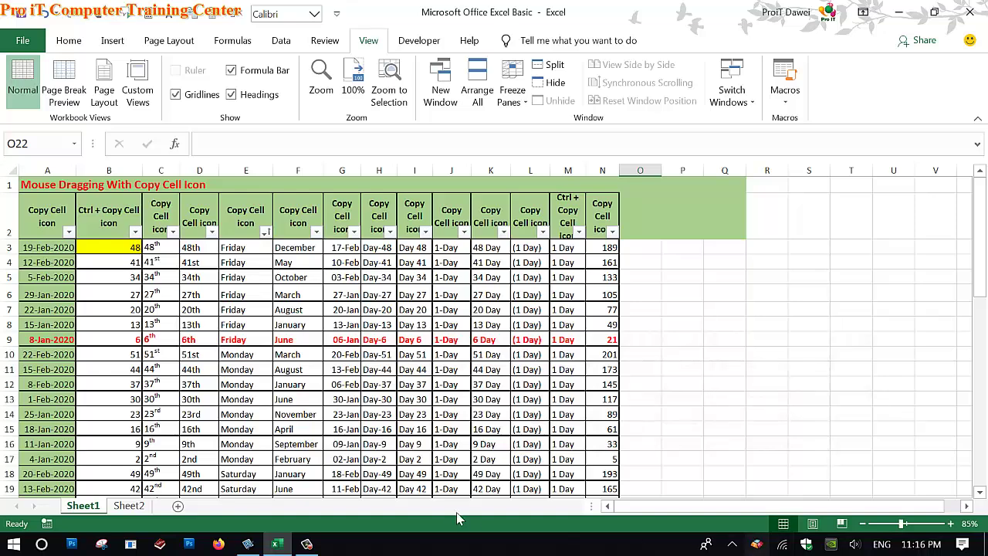
{"action": "left_click", "coordinate": [307, 542]}
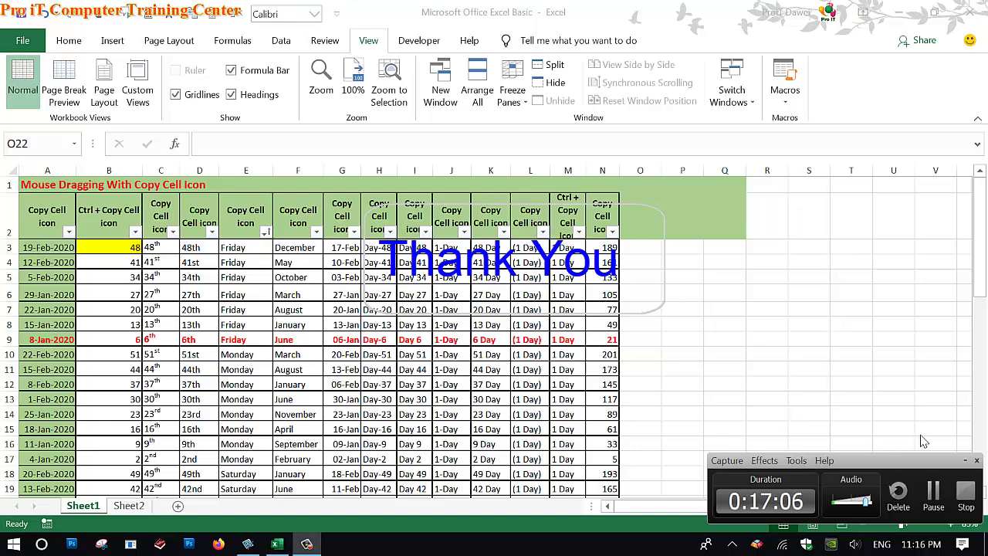
{"action": "left_click", "coordinate": [967, 494]}
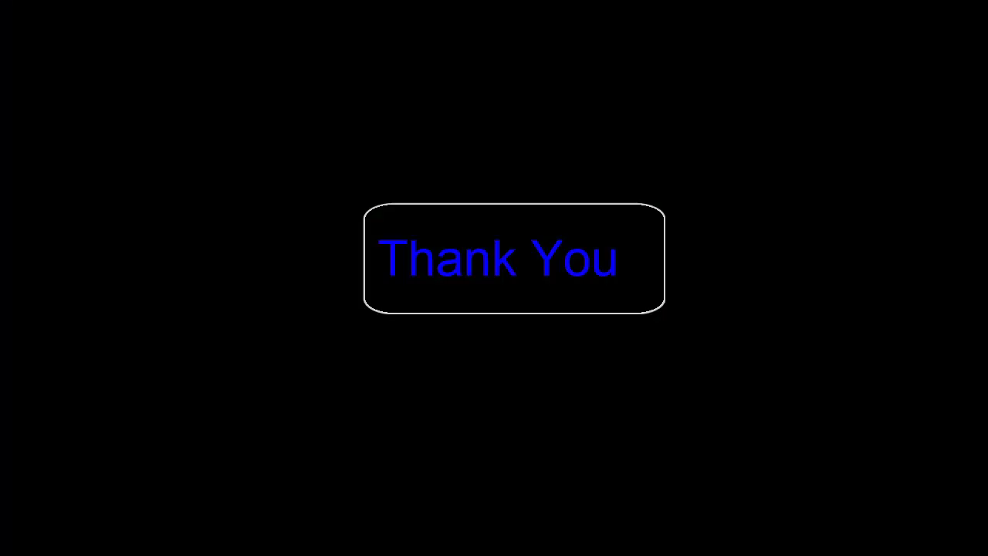